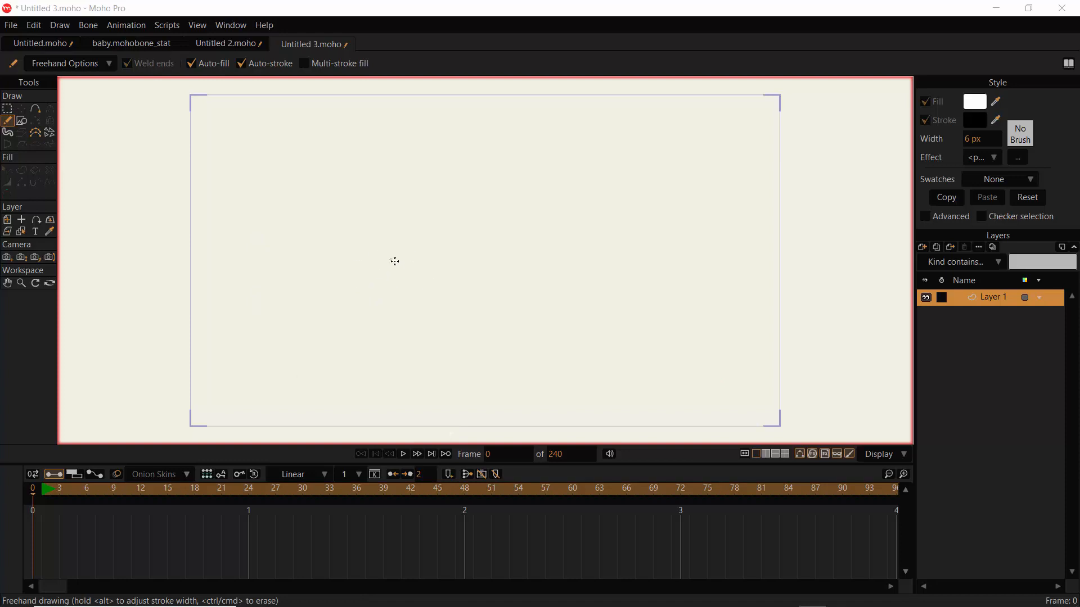
# - Save the project under the file name fire_animation in the scans folder
pyautogui.click(11, 25)
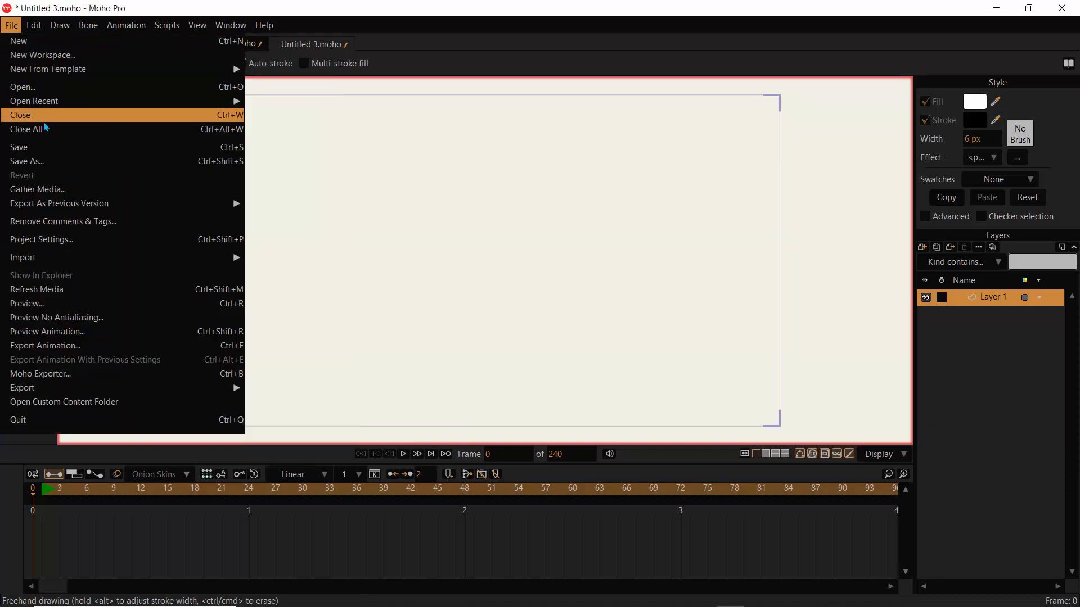
pyautogui.moveTo(225, 204)
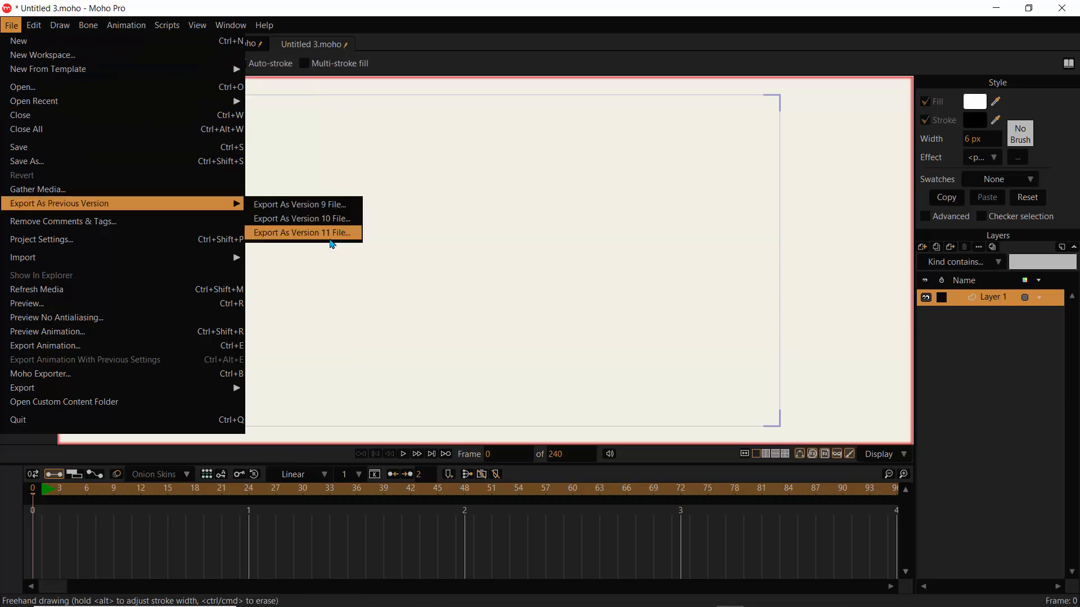
pyautogui.click(20, 148)
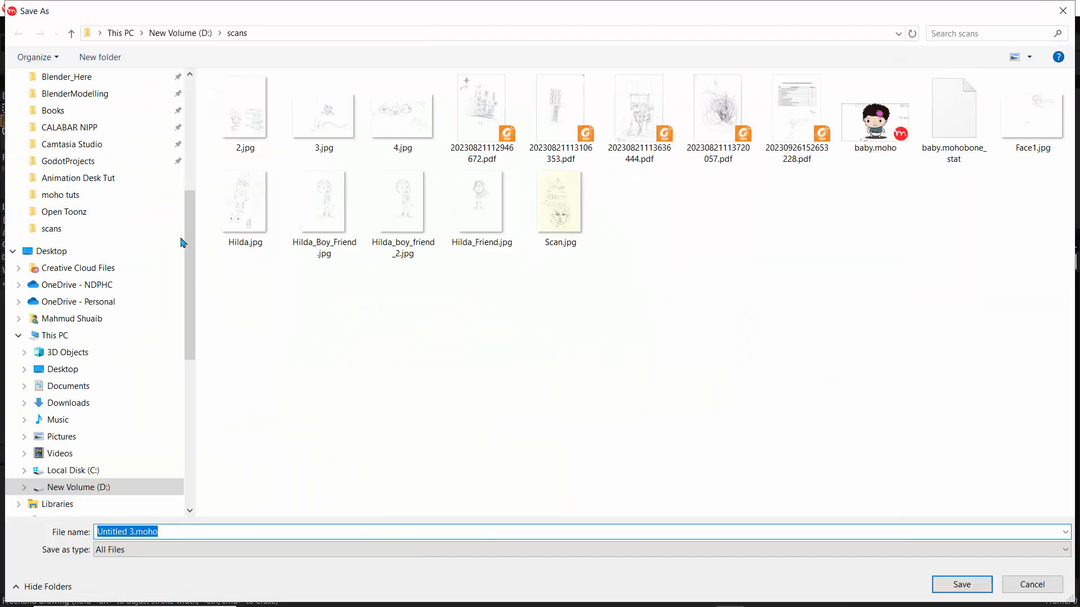
pyautogui.write('fire_')
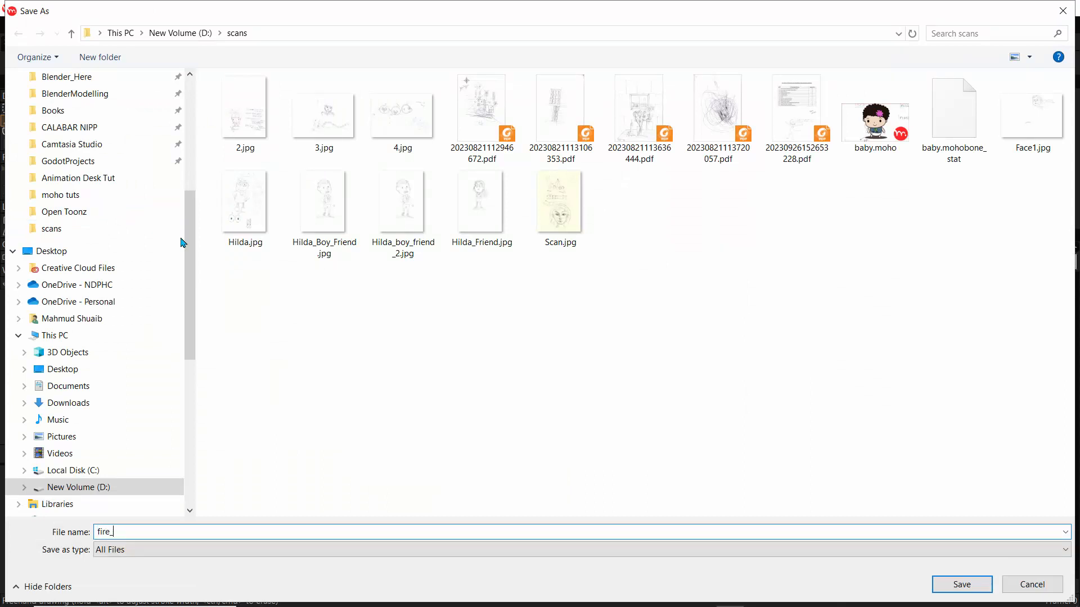
pyautogui.write('animation')
pyautogui.press('Return')
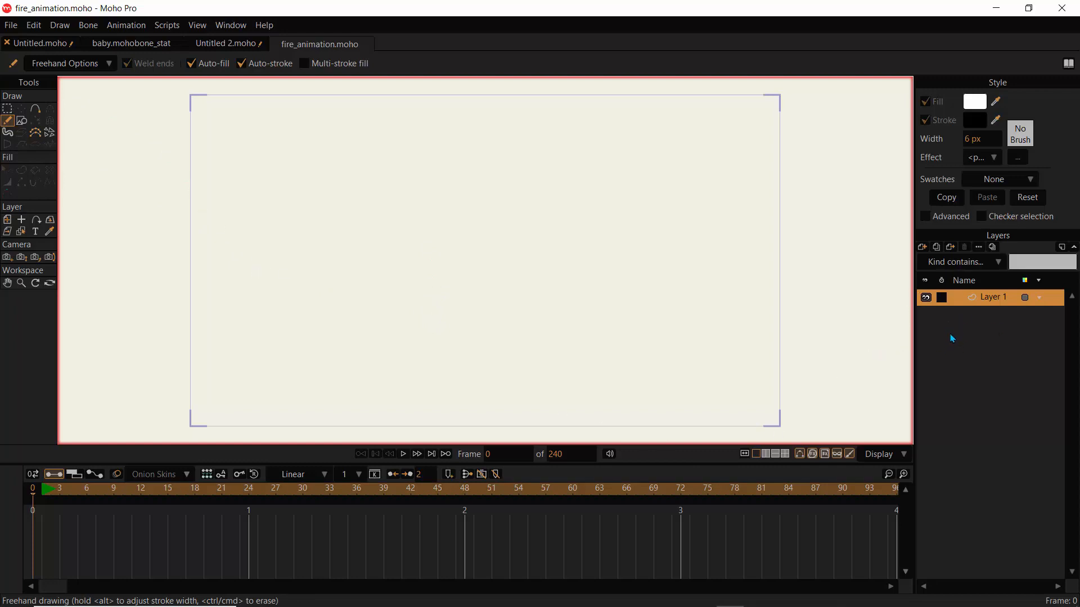
# - Hide the Layers window and show it again
pyautogui.click(223, 25)
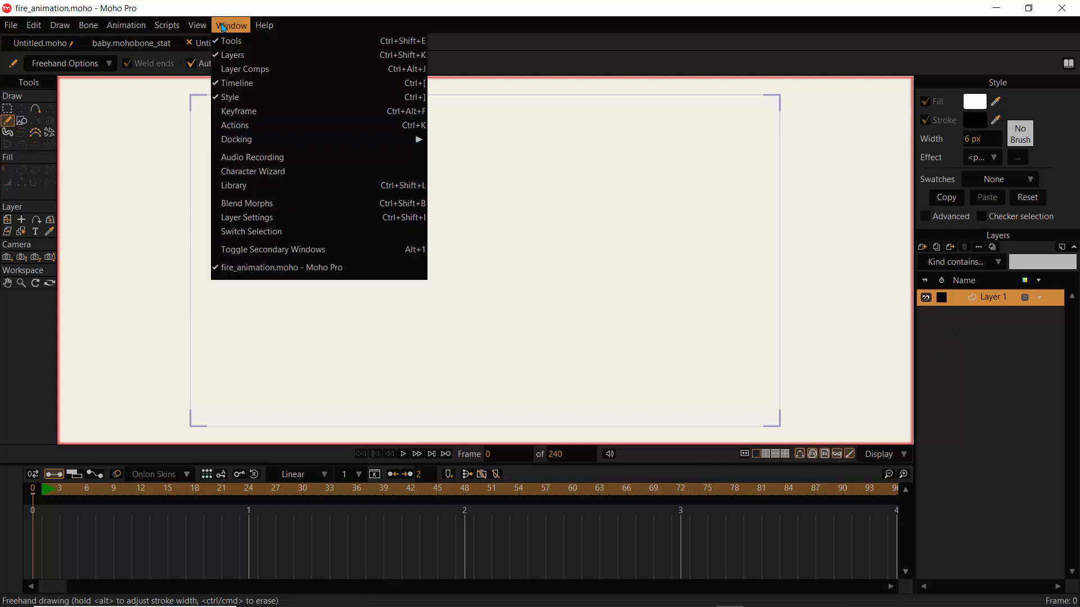
pyautogui.click(226, 57)
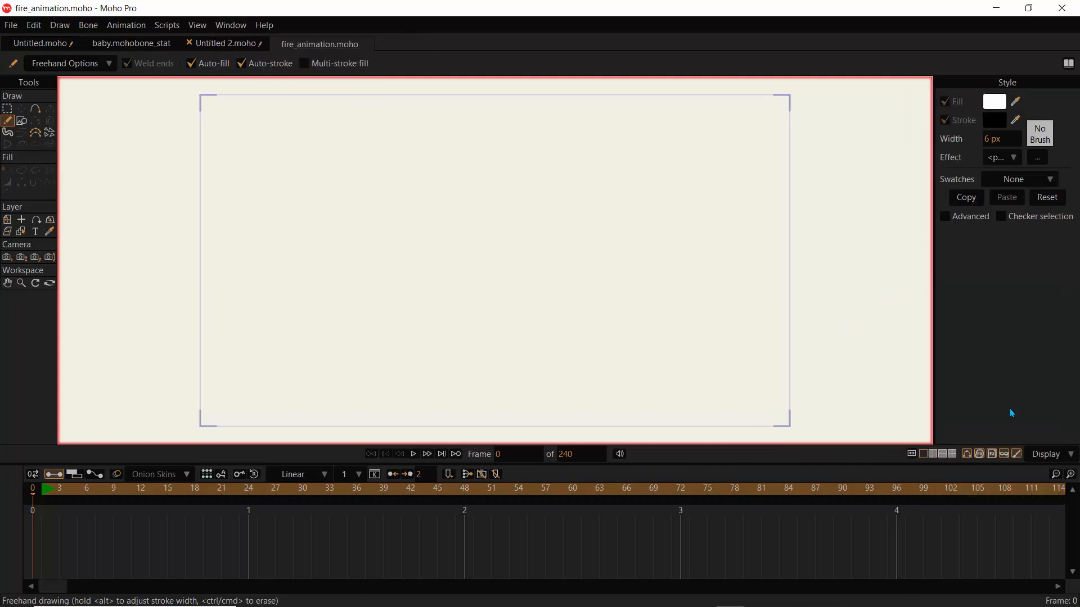
pyautogui.click(222, 25)
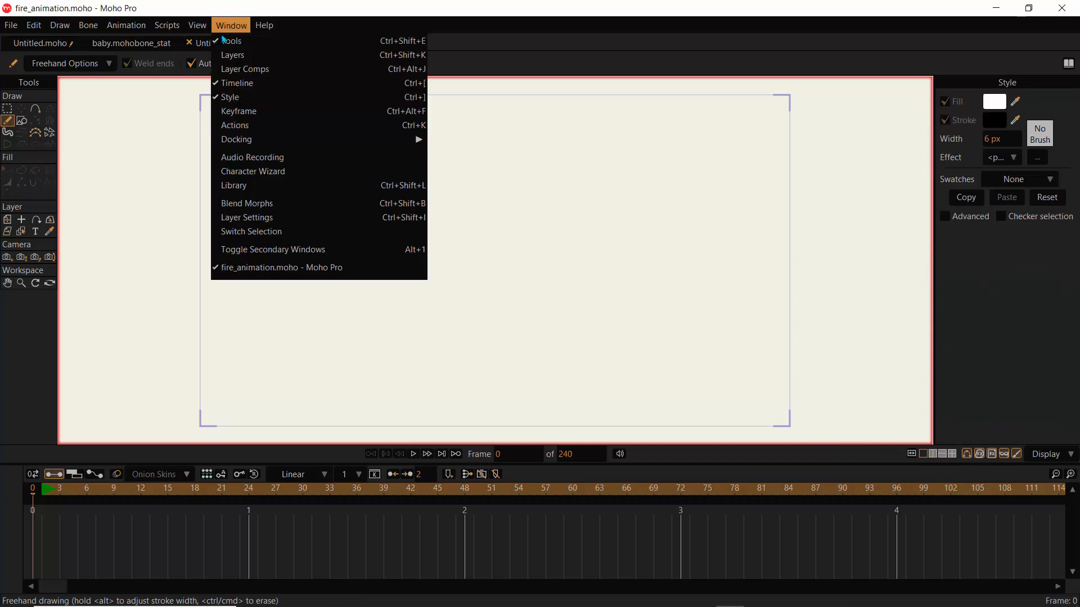
pyautogui.click(230, 55)
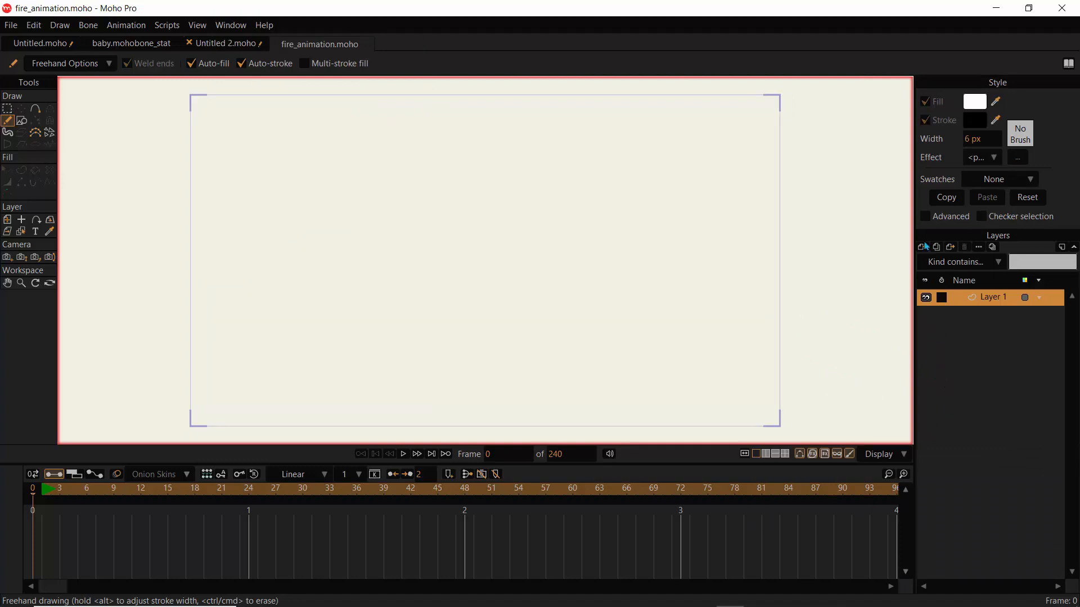
# - Turn the advanced style options on and off, and hide the Style window
pyautogui.click(928, 218)
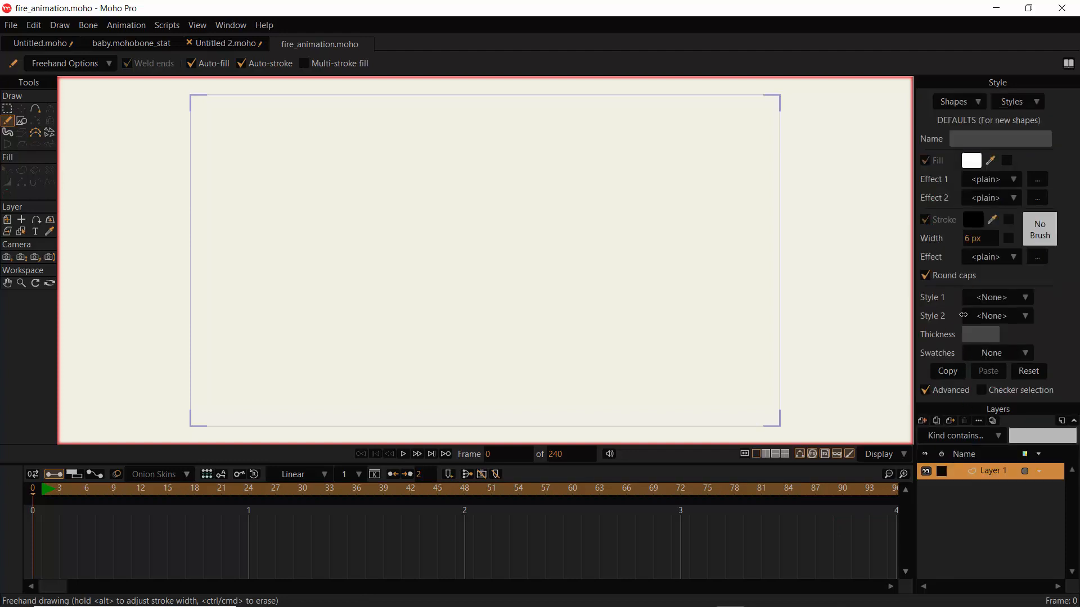
pyautogui.click(924, 390)
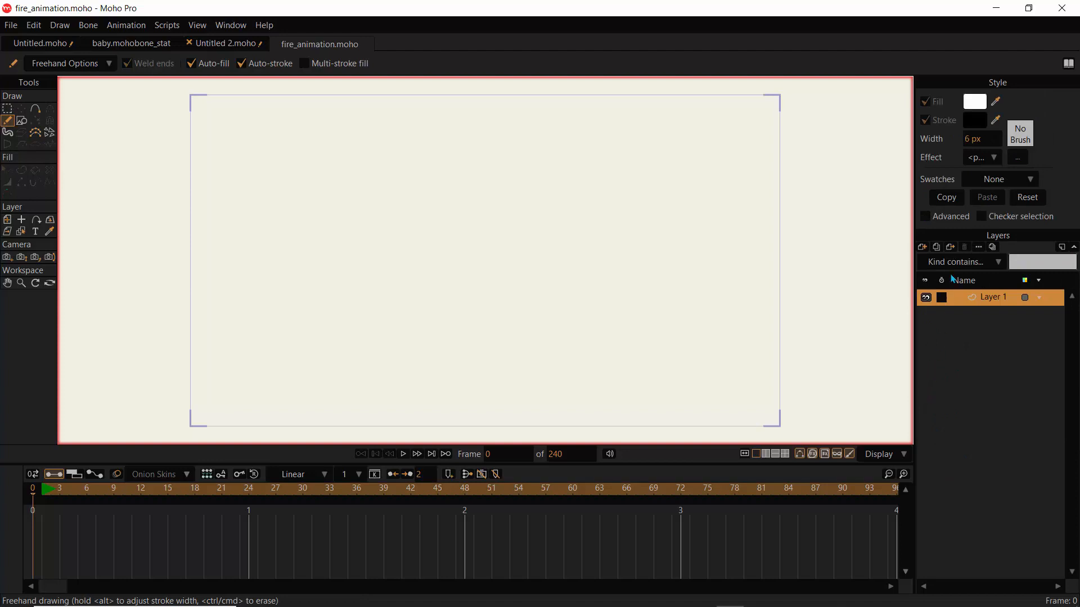
pyautogui.click(231, 26)
pyautogui.click(237, 95)
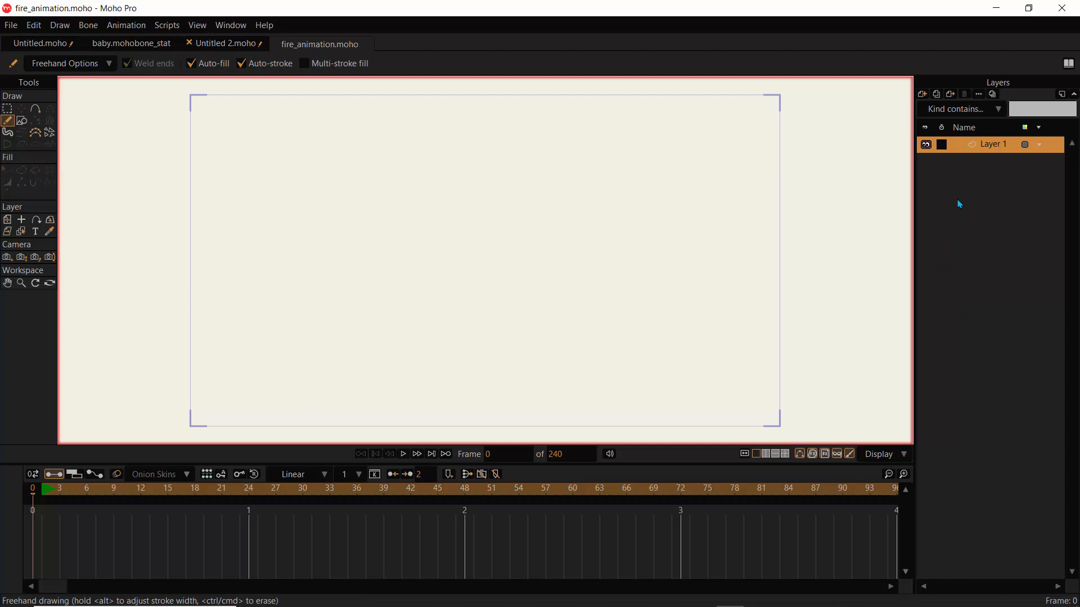
# - Add a Frame By Frame layer and name it fire
pyautogui.click(923, 96)
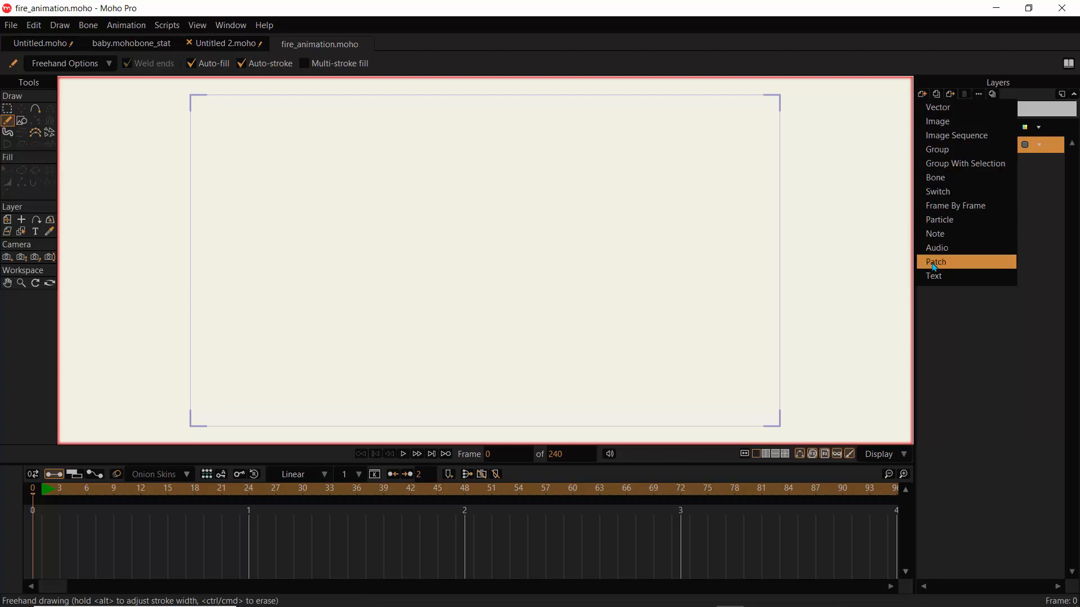
pyautogui.click(936, 208)
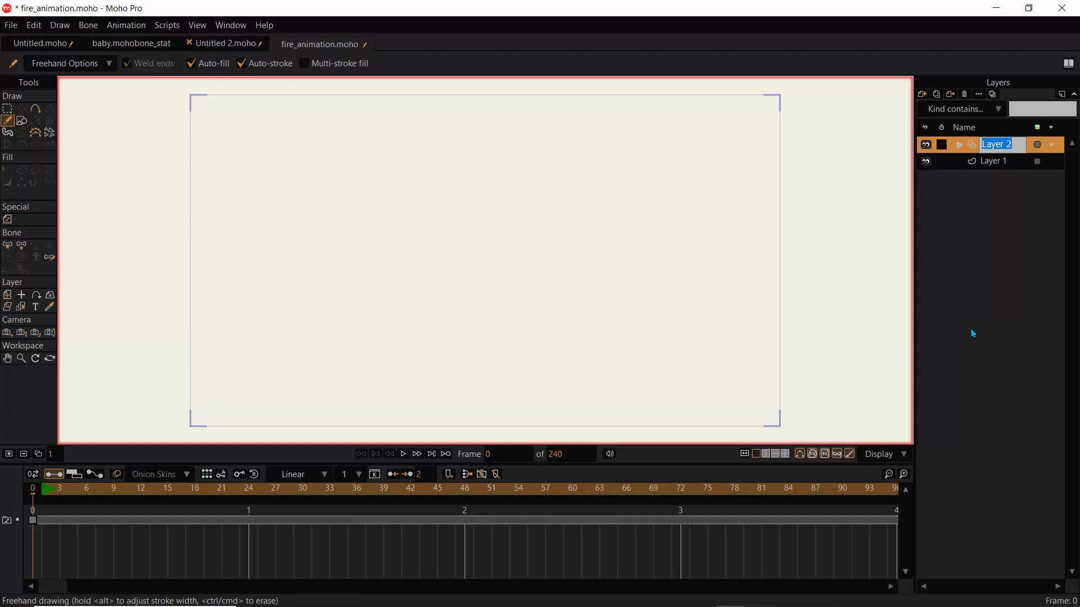
pyautogui.write('fire')
pyautogui.press('Return')
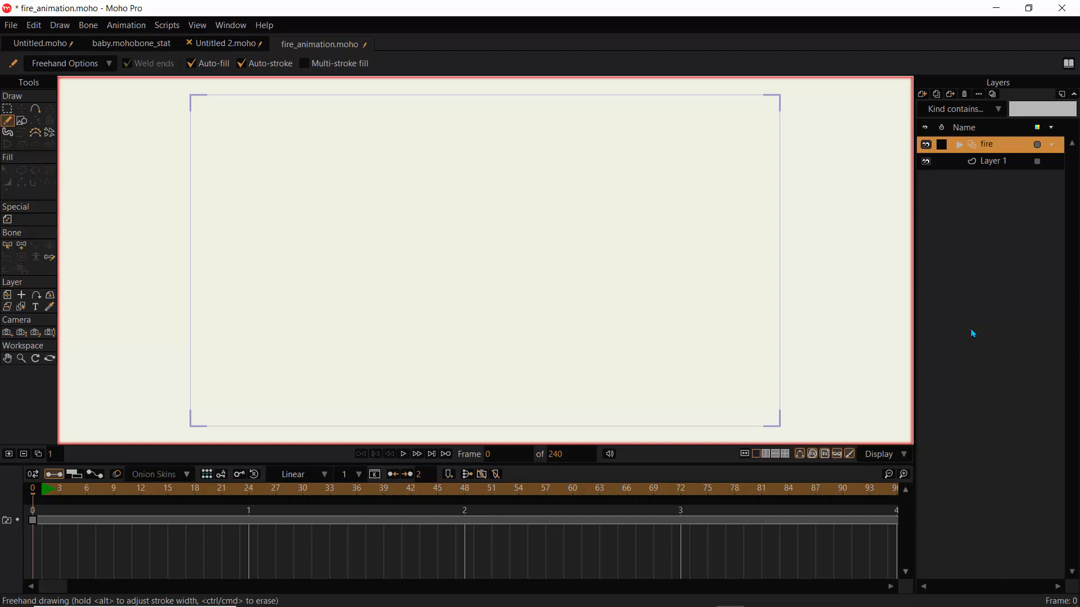
# - Rename Layer 1 as bg
pyautogui.doubleClick(991, 162)
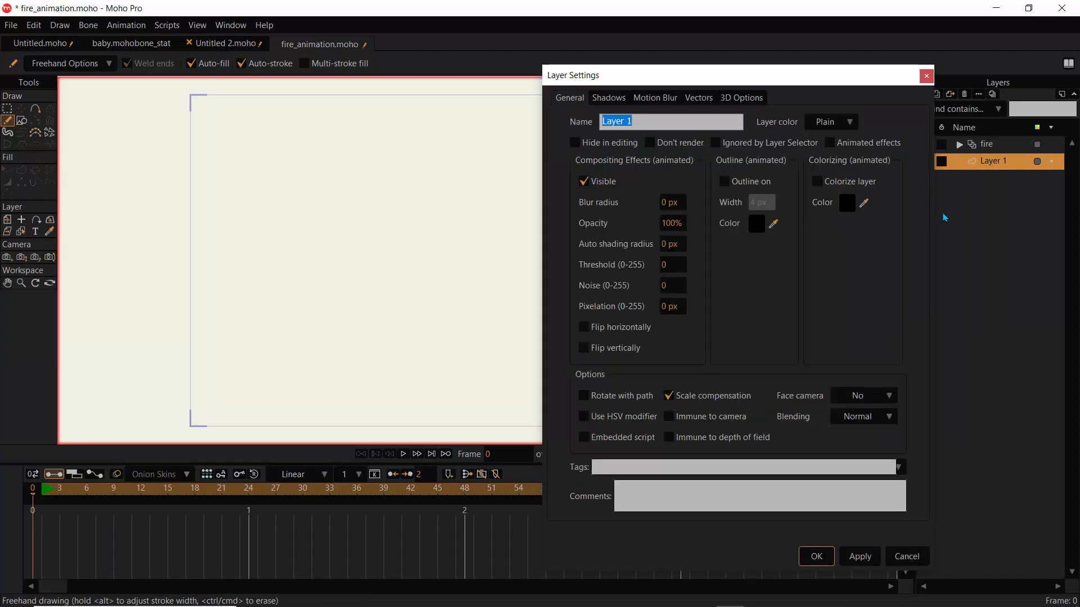
pyautogui.write('bg')
pyautogui.press('Return')
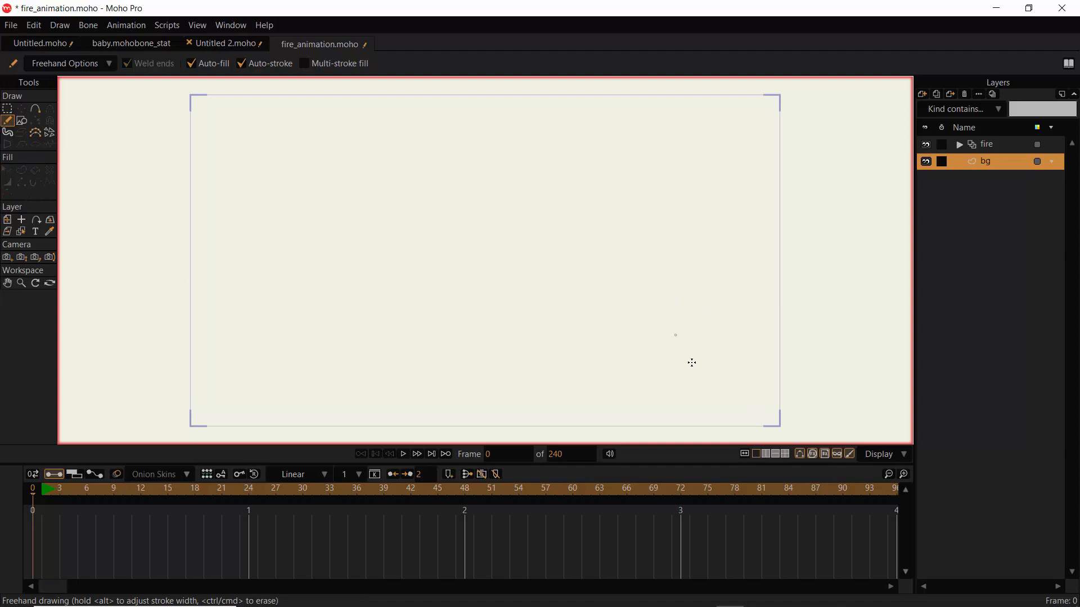
# - Draw a freehand ground line across the lower canvas on the bg layer, and show the style settings with a 9 px stroke width
pyautogui.moveTo(794, 399); pyautogui.dragTo(116, 390)
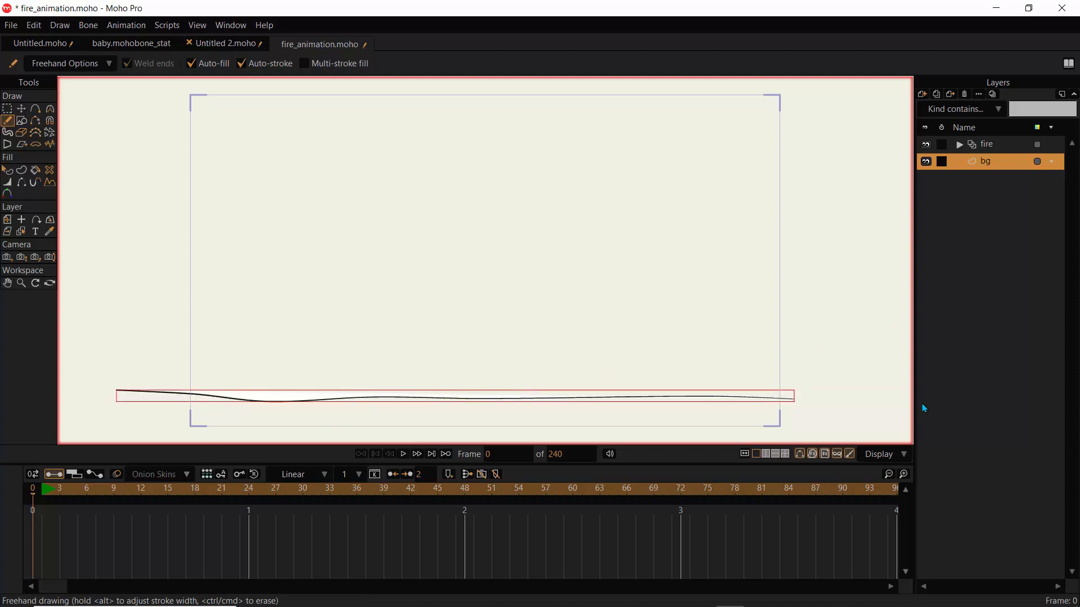
pyautogui.click(232, 27)
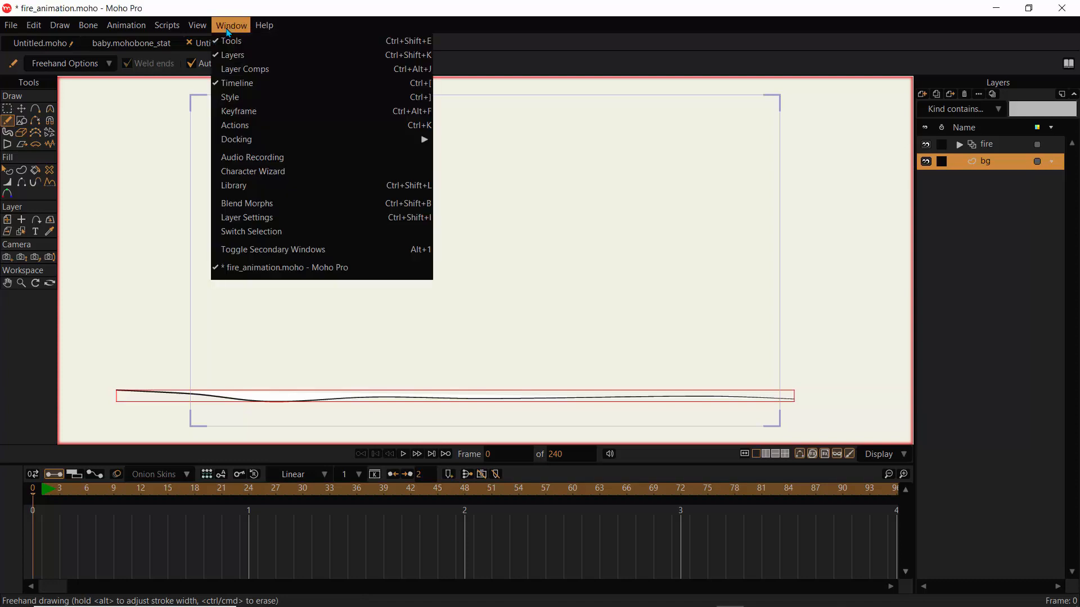
pyautogui.click(236, 97)
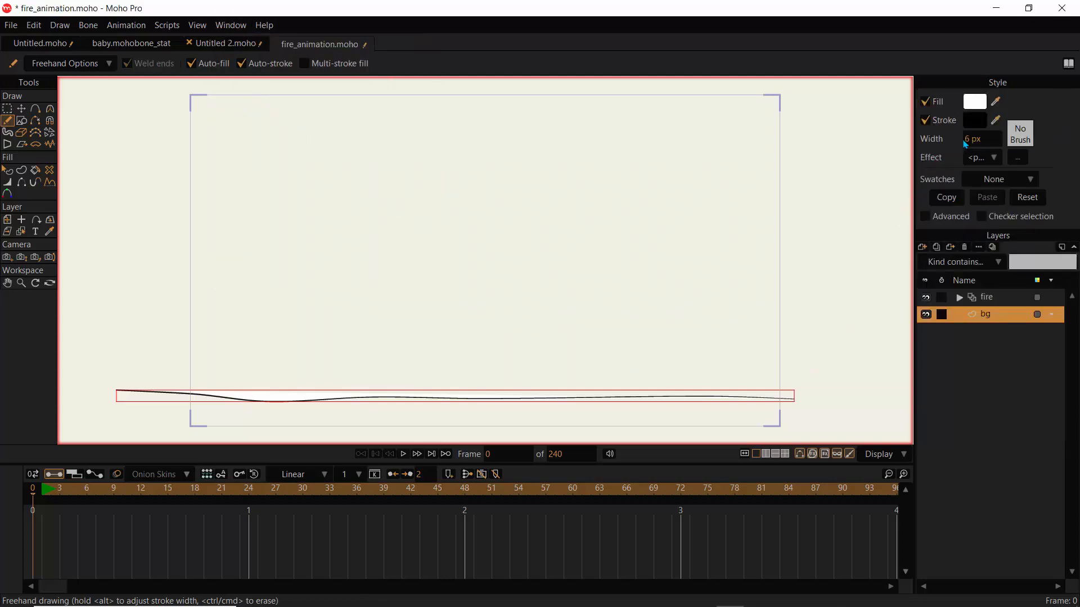
pyautogui.press('Return')
pyautogui.moveTo(964, 138); pyautogui.dragTo(962, 139)
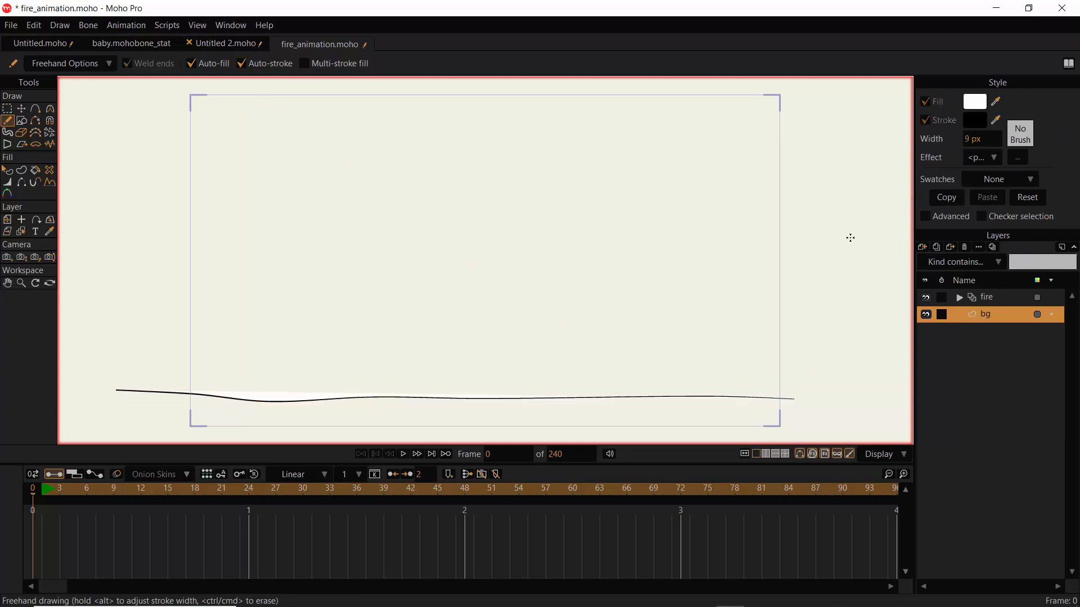
# - Draw a wavy test stroke above the ground line and undo both the test stroke and the ground line
pyautogui.moveTo(493, 355)
pyautogui.mouseDown()
pyautogui.moveTo(456, 338)
pyautogui.moveTo(404, 353)
pyautogui.moveTo(256, 345)
pyautogui.mouseUp()
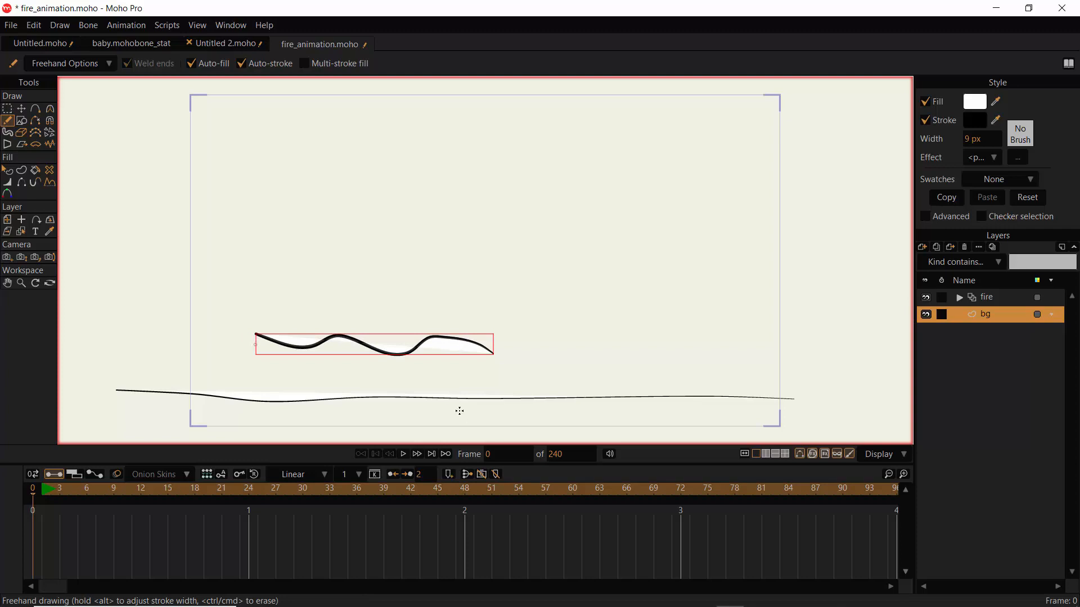
pyautogui.hotkey('ctrl', 'z')
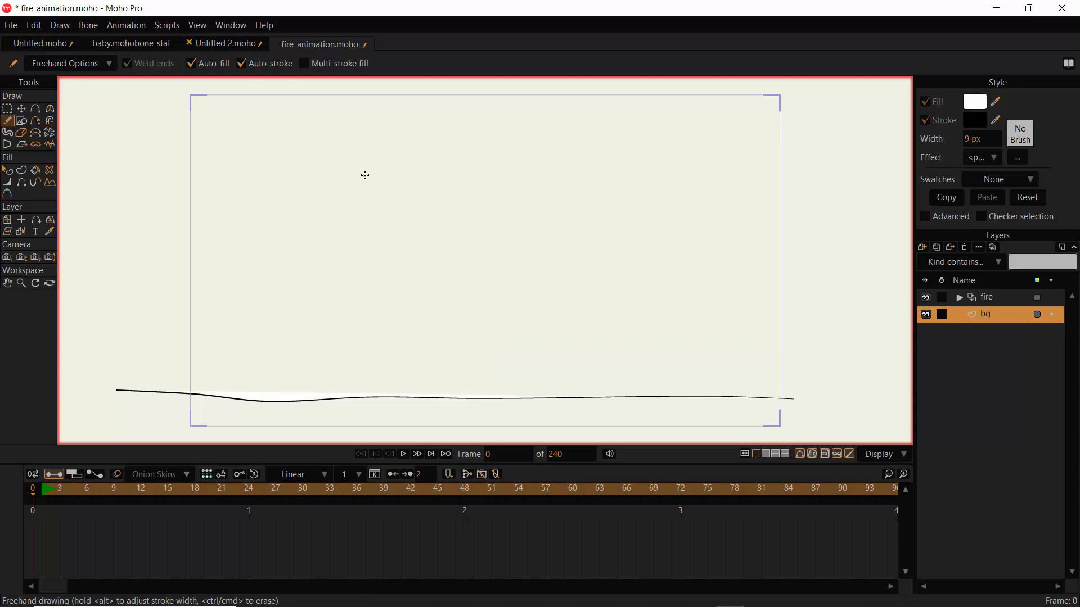
pyautogui.hotkey('ctrl', 'z')
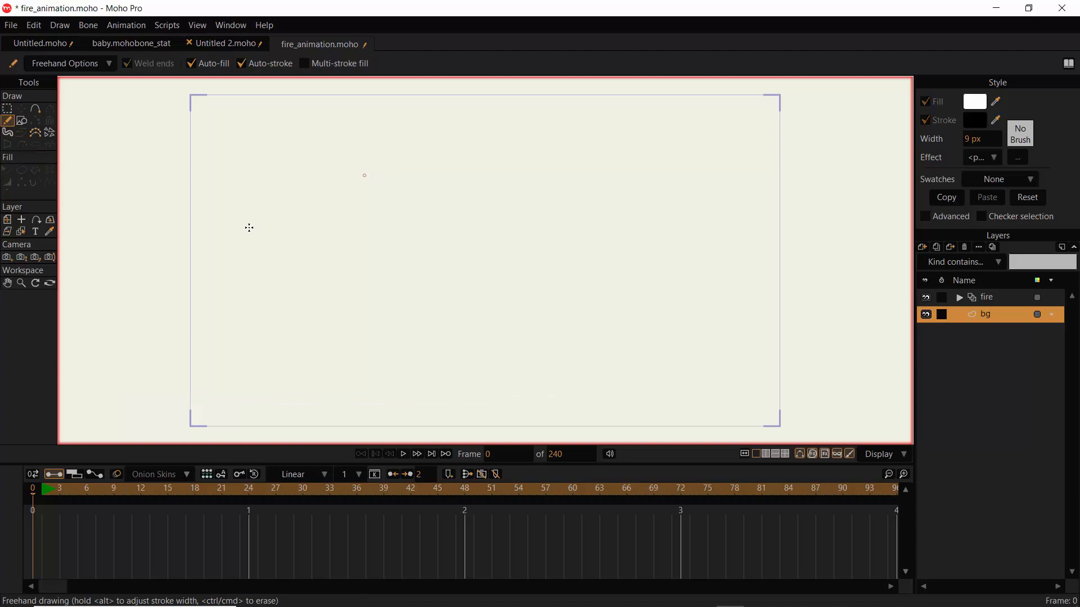
# - Disable Auto-fill for freehand drawing and choose the rough Brush503 stroke brush with 14% spacing
pyautogui.click(192, 64)
pyautogui.click(1021, 138)
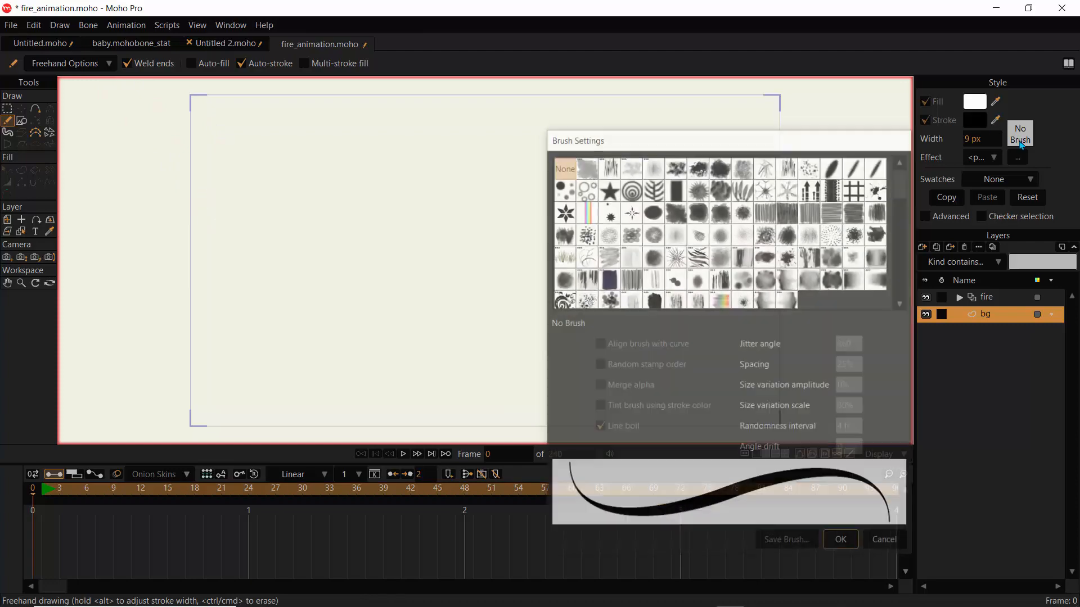
pyautogui.click(699, 172)
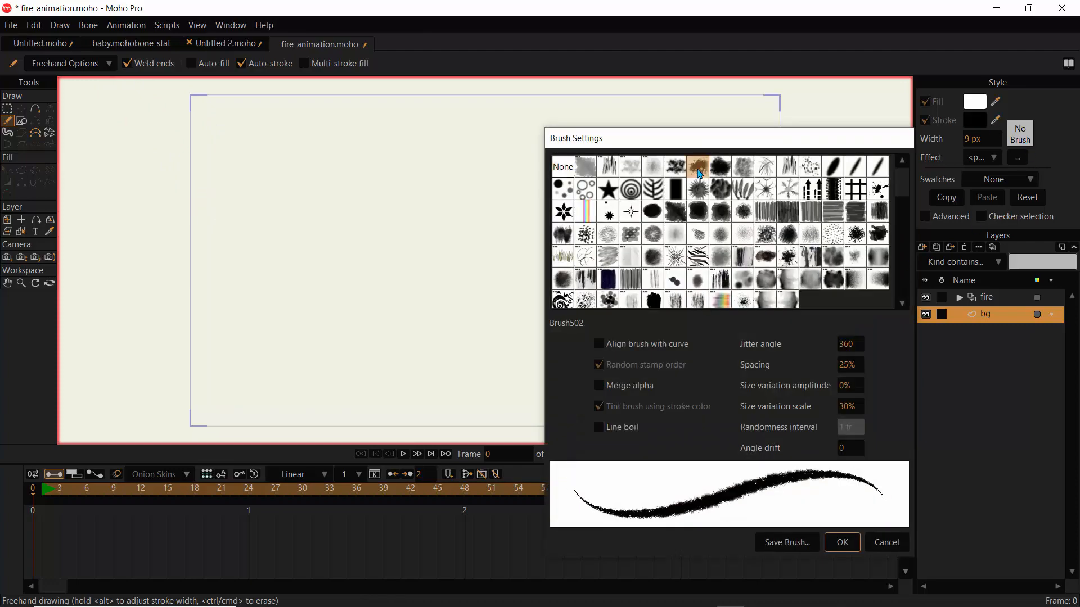
pyautogui.click(722, 175)
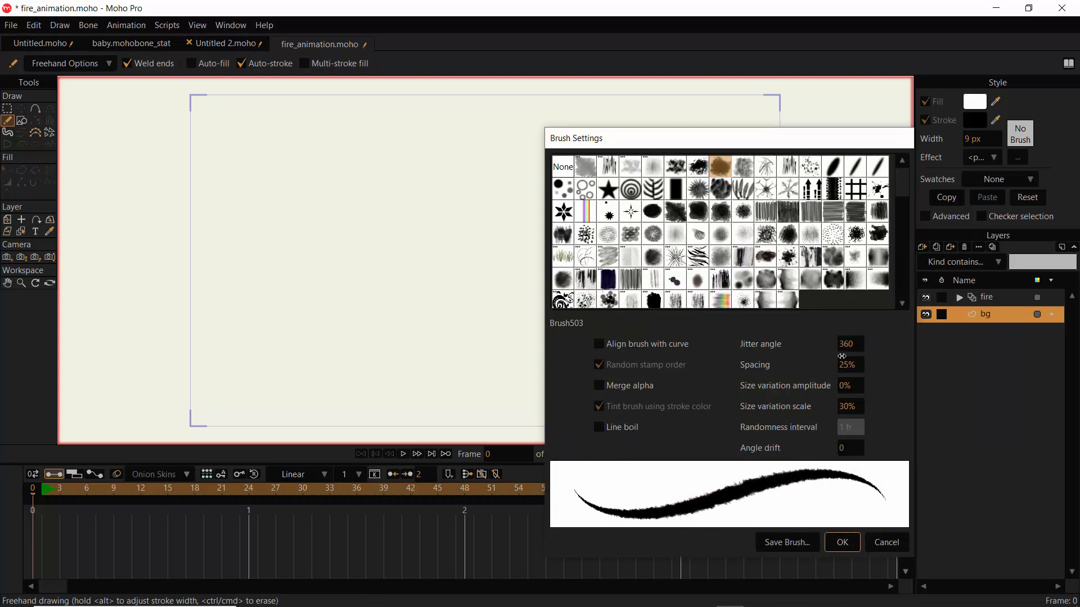
pyautogui.moveTo(843, 366); pyautogui.dragTo(791, 368)
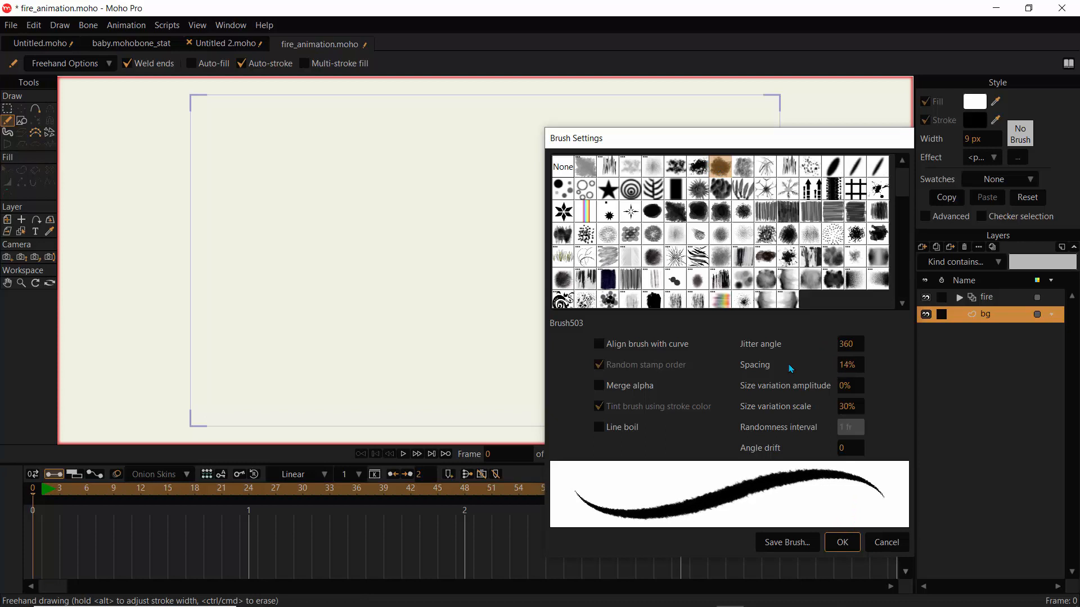
pyautogui.click(842, 542)
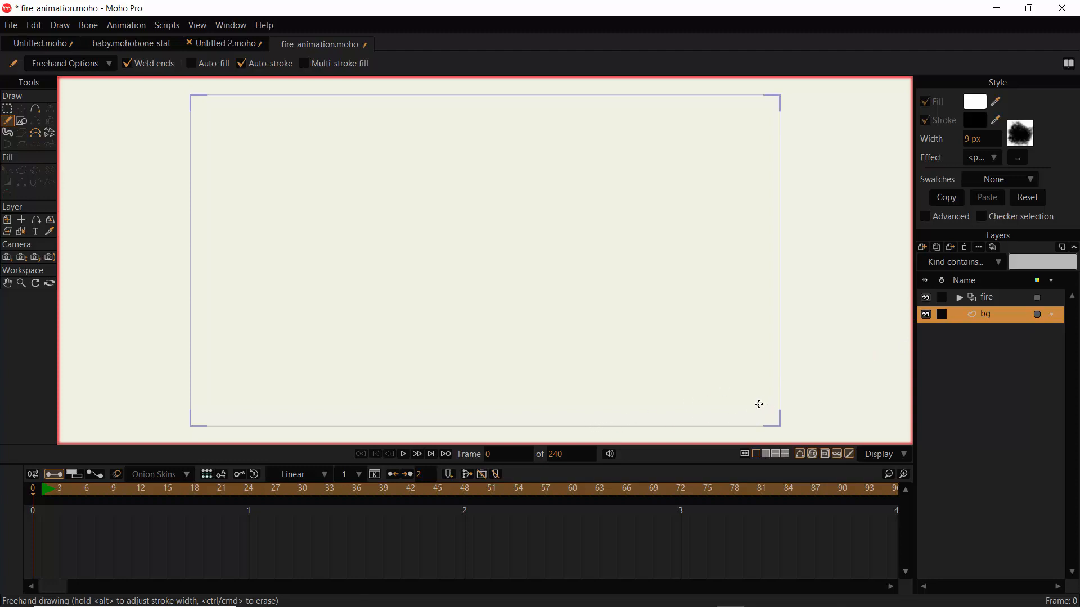
# - Draw a freehand ground line across the lower canvas on the bg layer and mark its middle with a small cross
pyautogui.moveTo(756, 393); pyautogui.dragTo(180, 386)
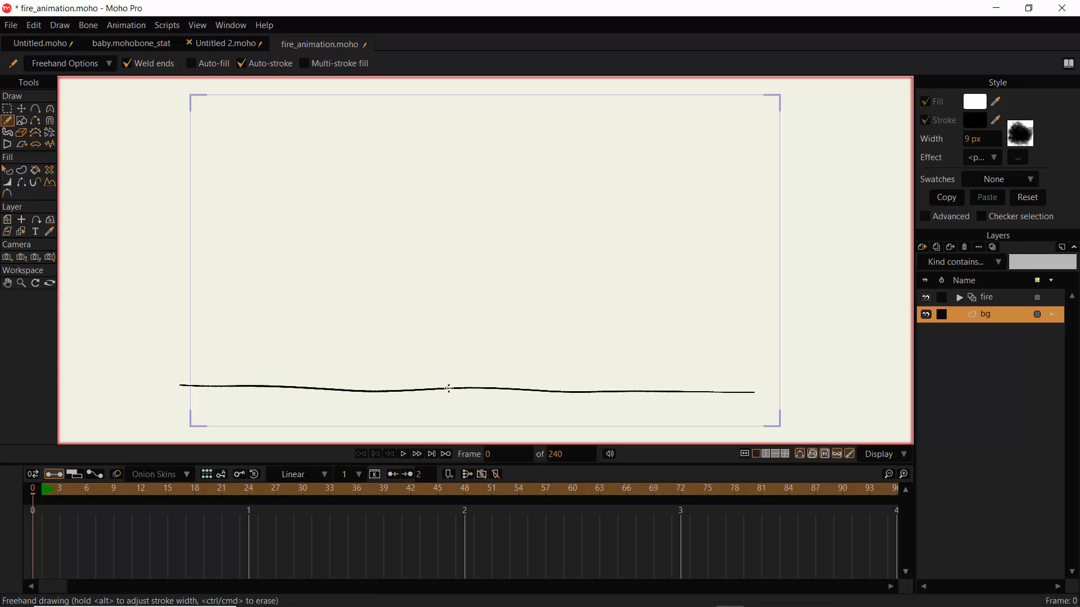
pyautogui.moveTo(461, 385)
pyautogui.mouseDown()
pyautogui.moveTo(450, 391)
pyautogui.moveTo(461, 393)
pyautogui.mouseUp()
# - Select the fire layer and its frame 0 keyframe in the timeline
pyautogui.click(998, 301)
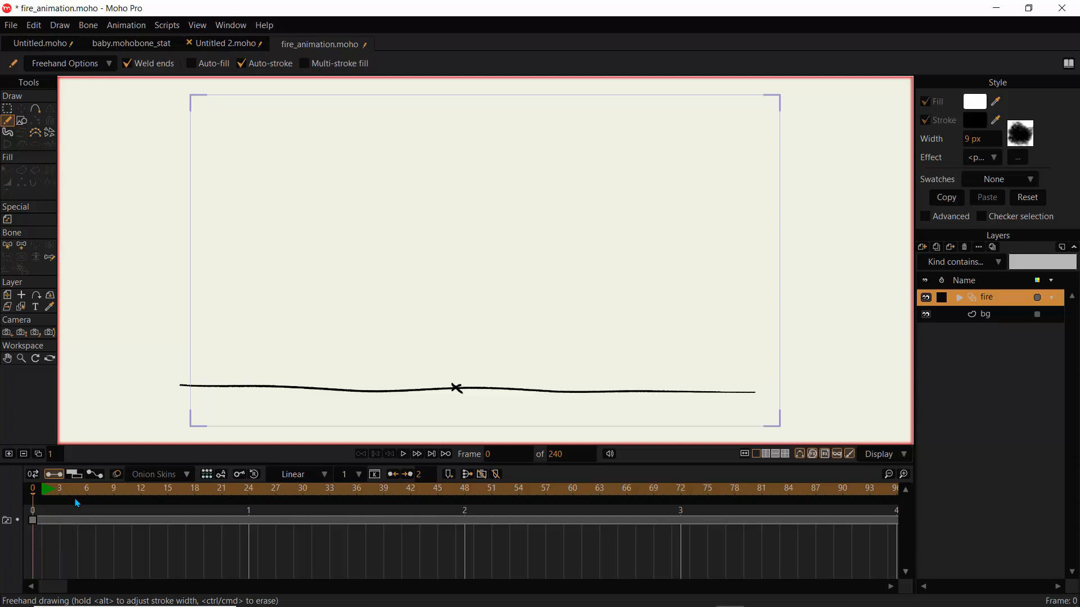
pyautogui.click(33, 521)
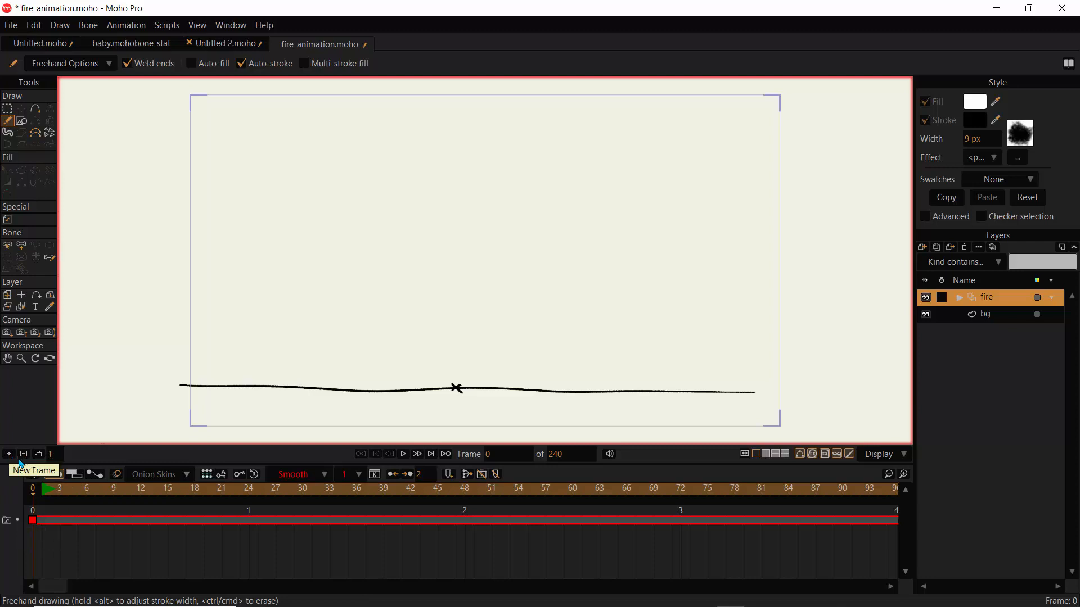
# - Step through the fire layer's timeline up to frame 7 and back to frame 0
pyautogui.press('Right')
pyautogui.press('Right')
pyautogui.press('Right')
pyautogui.press('Right')
pyautogui.press('Right')
pyautogui.press('Right')
pyautogui.press('Right')
pyautogui.press('Right')
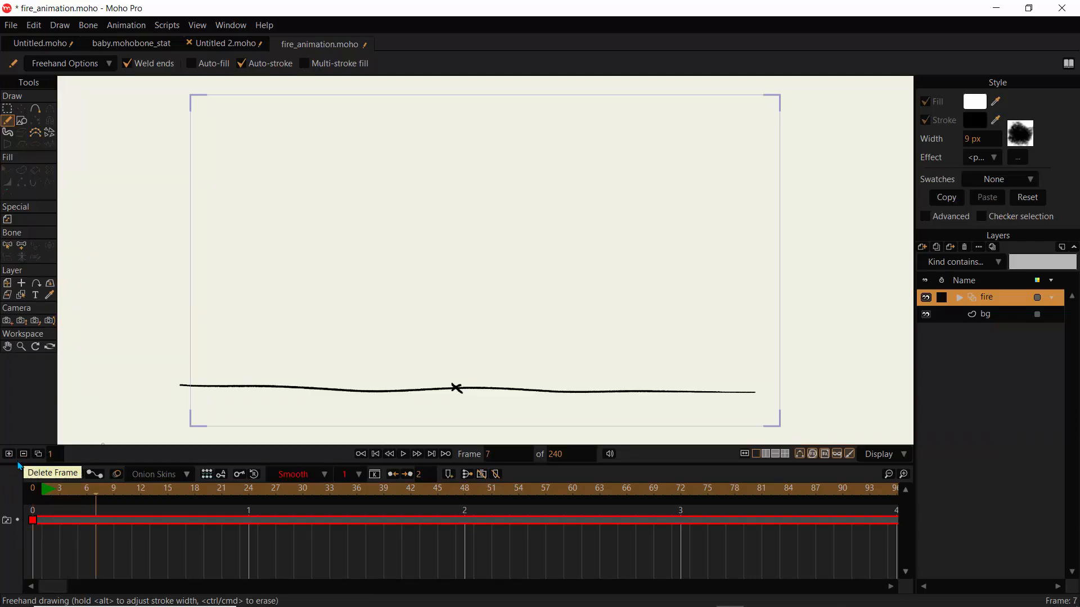
pyautogui.press('Left')
pyautogui.press('Left')
pyautogui.press('Left')
pyautogui.press('Left')
pyautogui.press('Left')
pyautogui.press('Left')
pyautogui.press('Left')
pyautogui.press('Left')
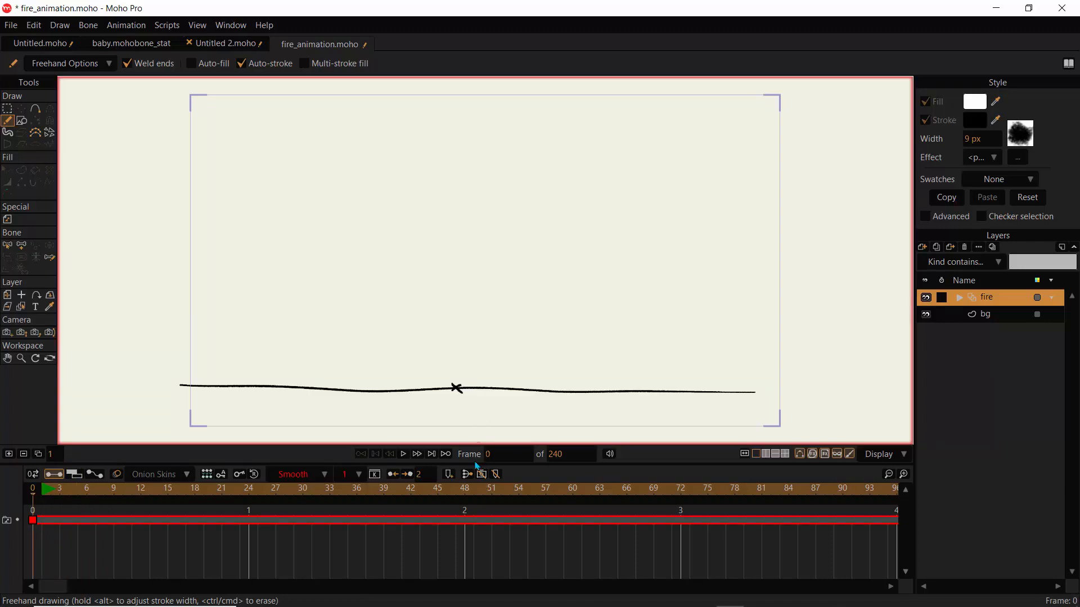
# - Step forward a few frames on the fire layer and return to frame 0
pyautogui.press('Right')
pyautogui.press('Right')
pyautogui.press('Right')
pyautogui.press('Right')
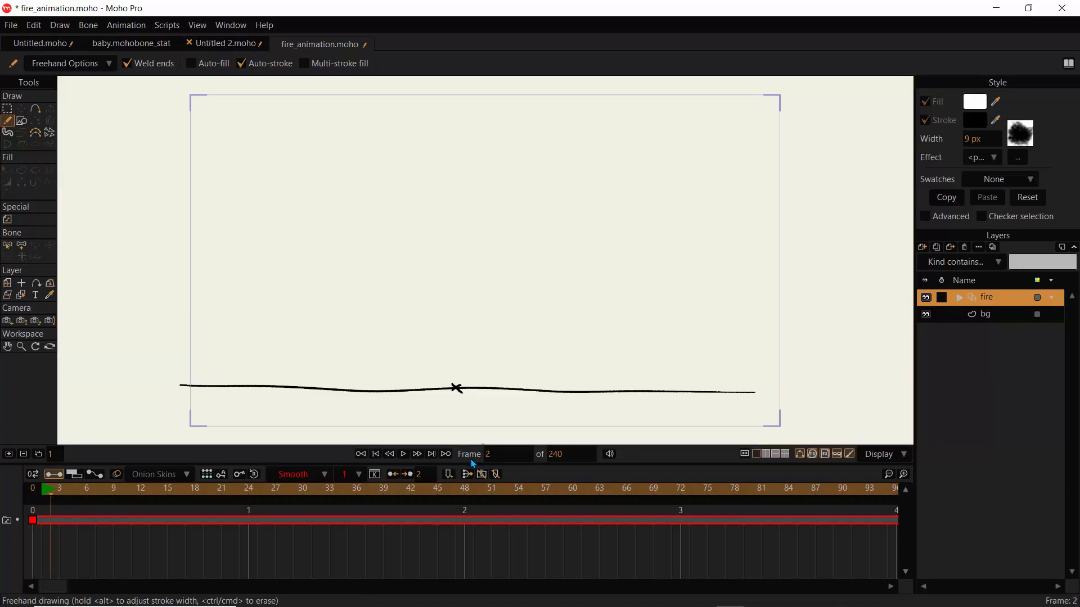
pyautogui.press('Left')
pyautogui.press('Left')
pyautogui.press('Left')
pyautogui.press('Left')
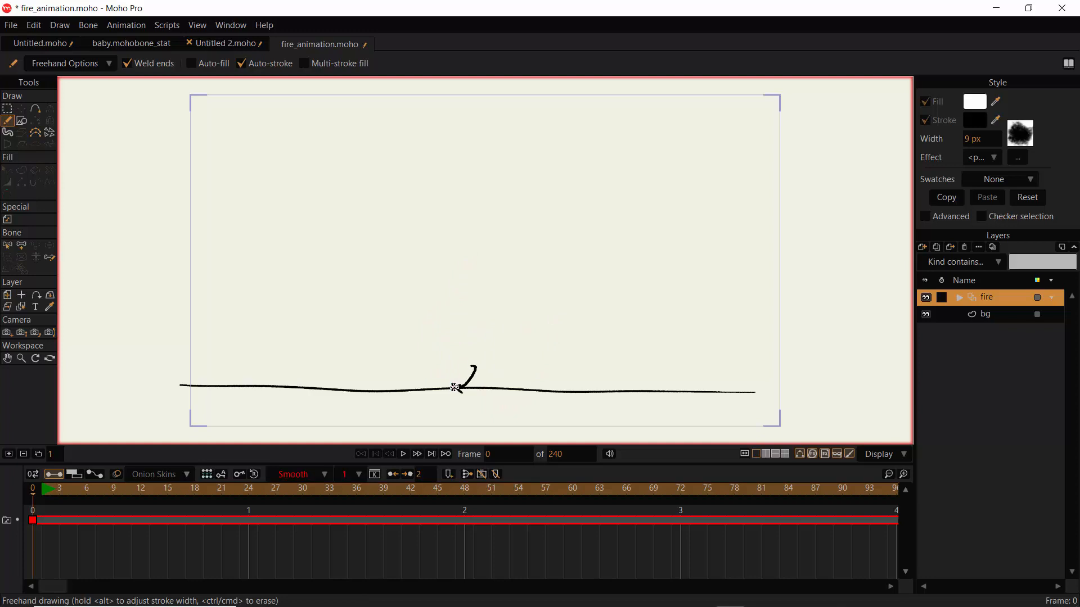
# - Draw a closed freehand flame outline rising from the ground cross on frame 0 and add an empty drawing at frame 1
pyautogui.moveTo(487, 344)
pyautogui.mouseDown()
pyautogui.moveTo(477, 273)
pyautogui.moveTo(452, 304)
pyautogui.moveTo(449, 335)
pyautogui.moveTo(442, 327)
pyautogui.moveTo(457, 387)
pyautogui.mouseUp()
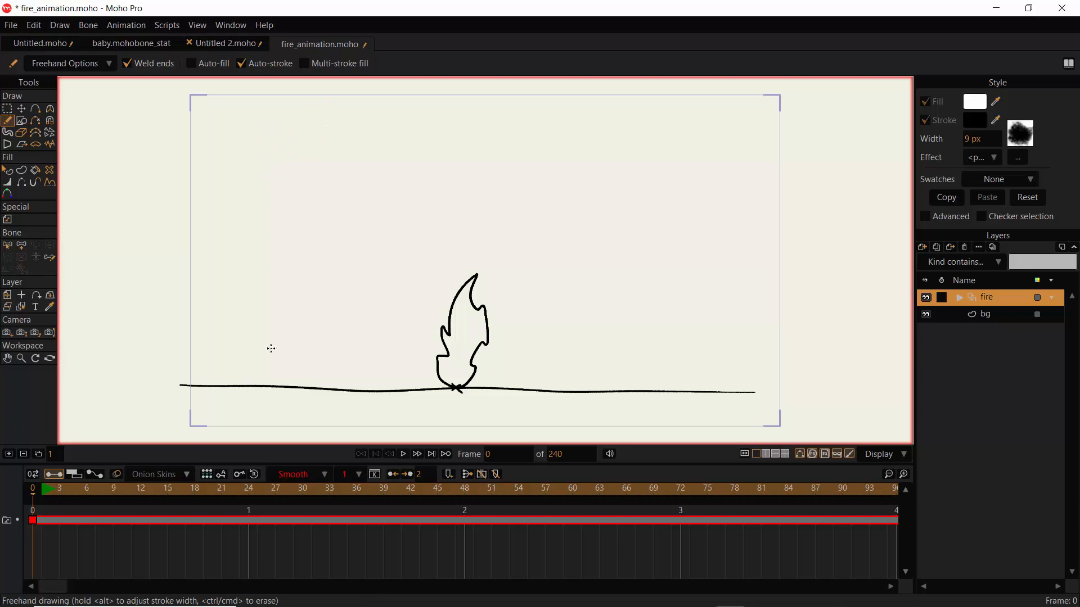
pyautogui.hotkey('ctrl', 'Right')
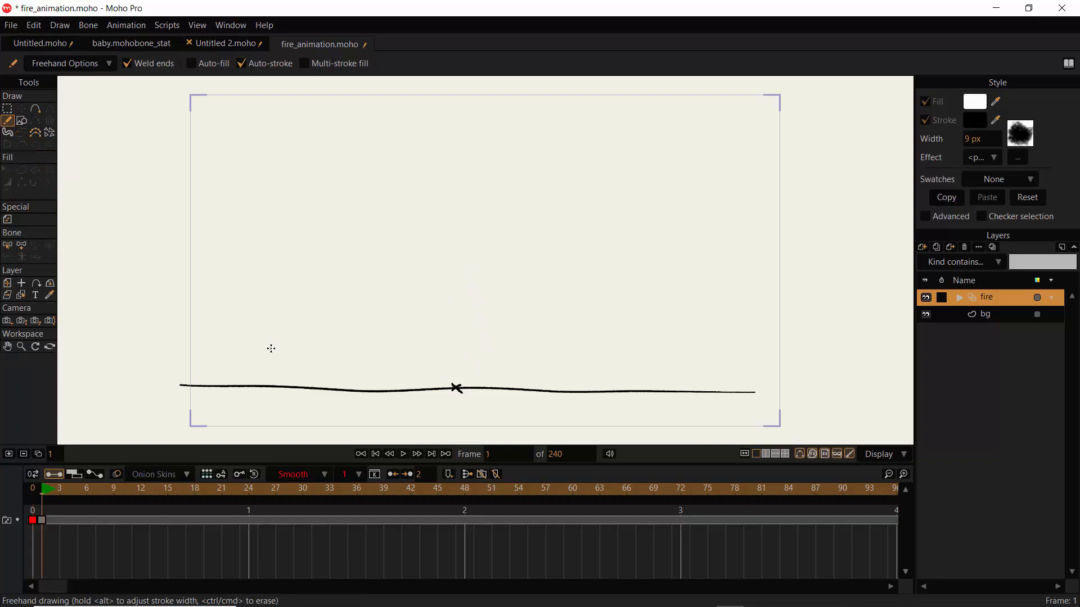
pyautogui.click(44, 495)
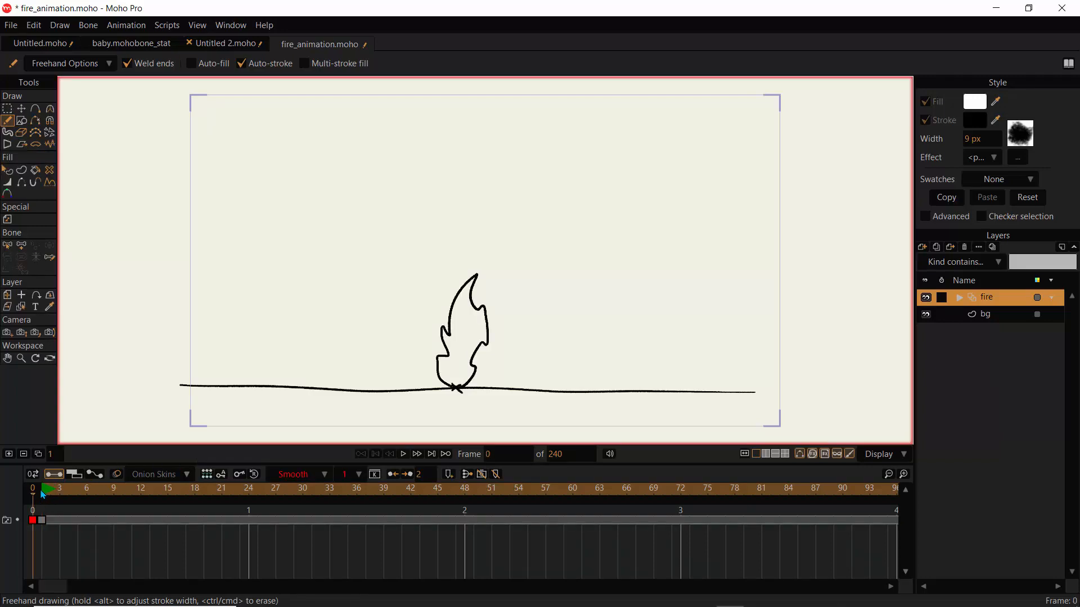
pyautogui.press('Right')
pyautogui.press('Left')
pyautogui.press('Right')
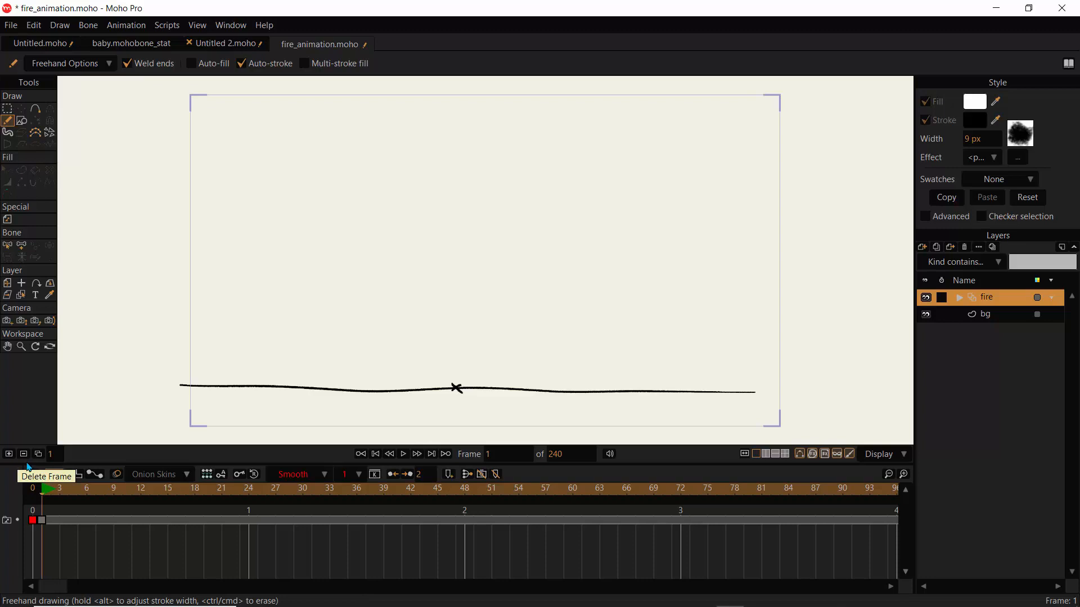
# - Turn on onion skins and place the onion skin marker for frame 0 while staying on frame 1
pyautogui.click(117, 476)
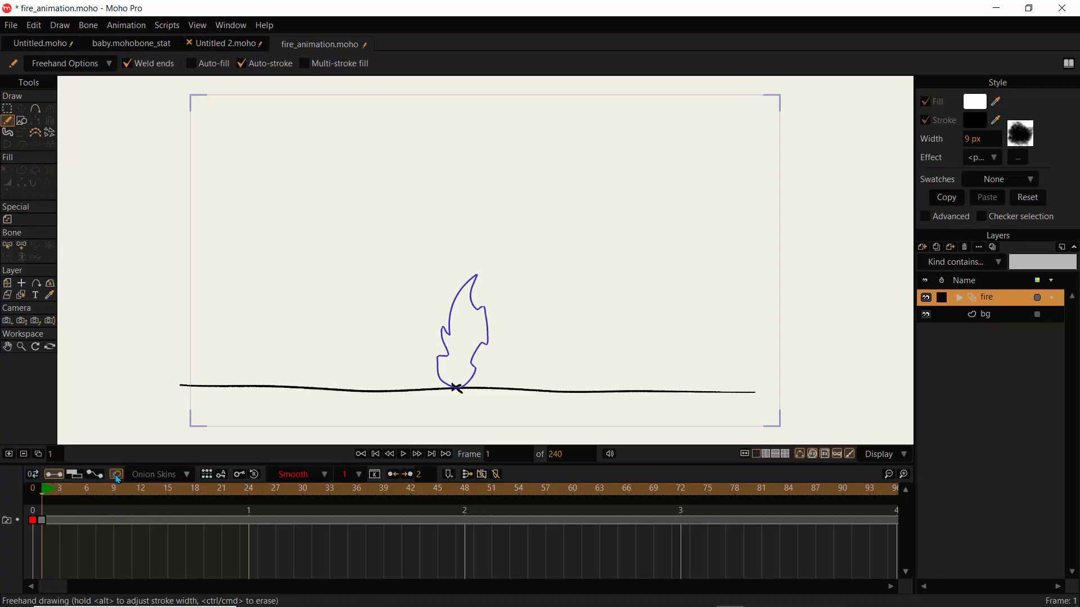
pyautogui.click(34, 489)
pyautogui.click(42, 492)
pyautogui.press('space')
pyautogui.click(175, 477)
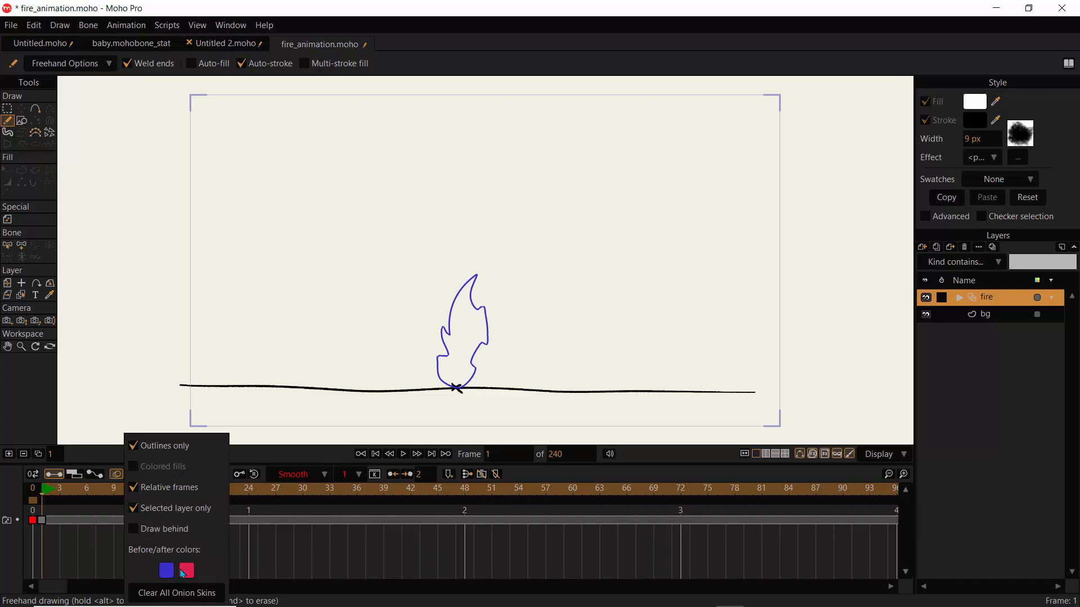
pyautogui.click(255, 460)
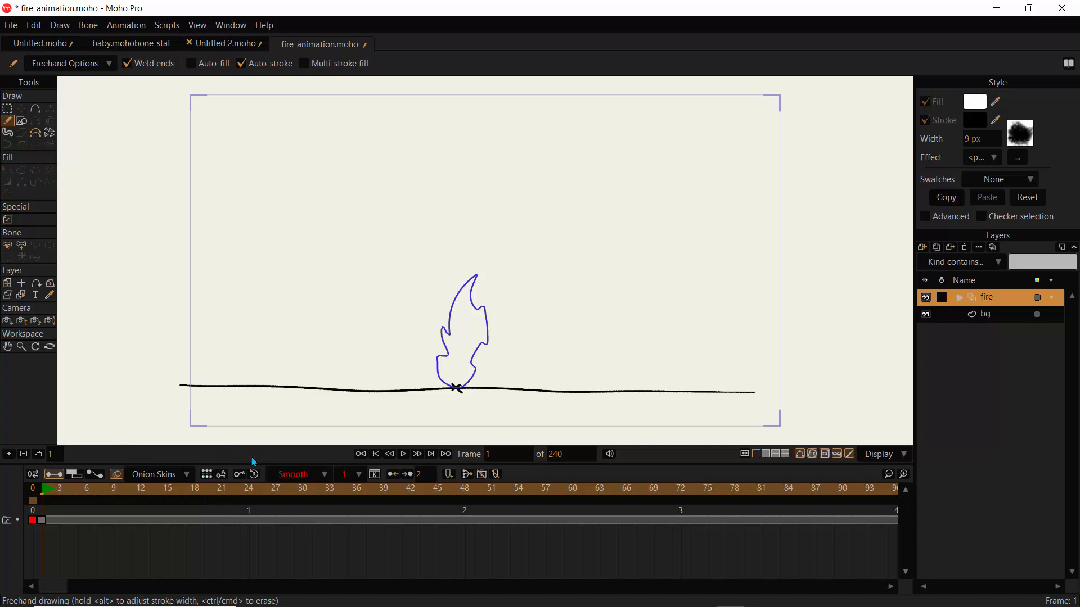
# - Set the onion skins' before color to bright green
pyautogui.click(191, 480)
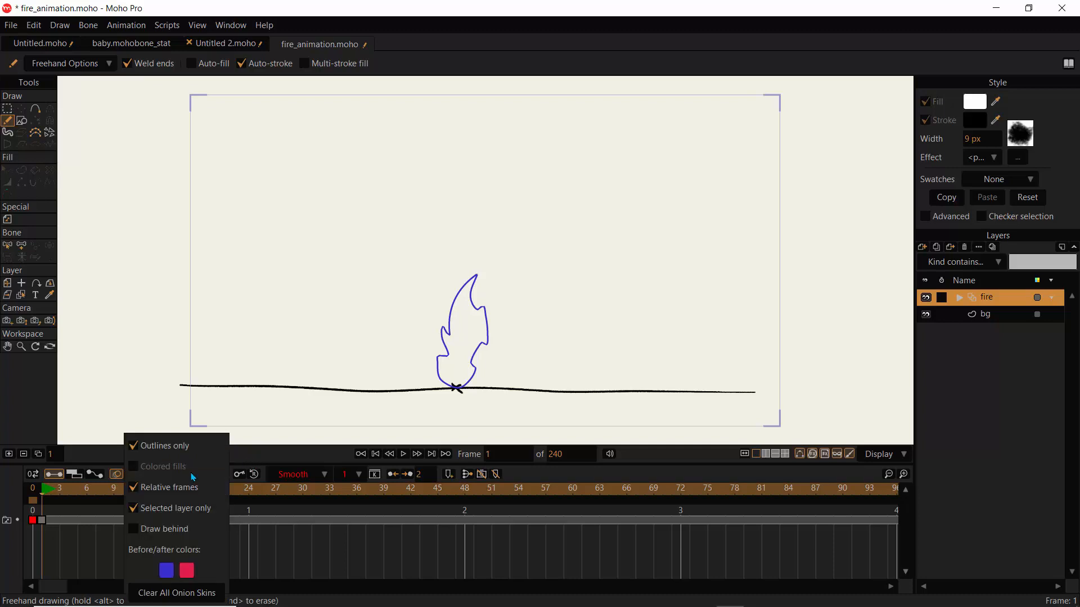
pyautogui.click(167, 572)
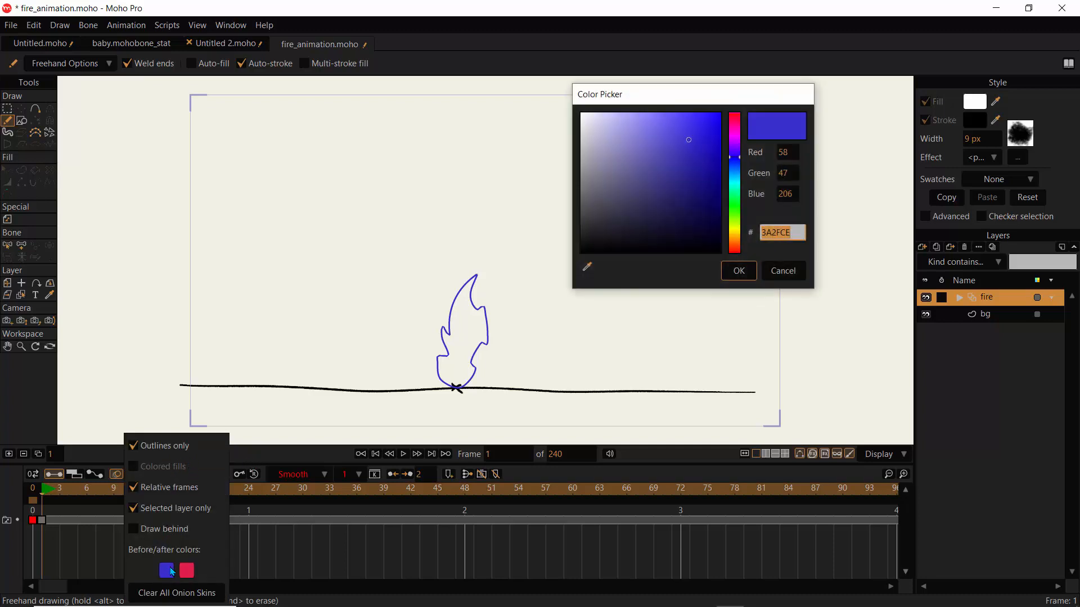
pyautogui.click(735, 203)
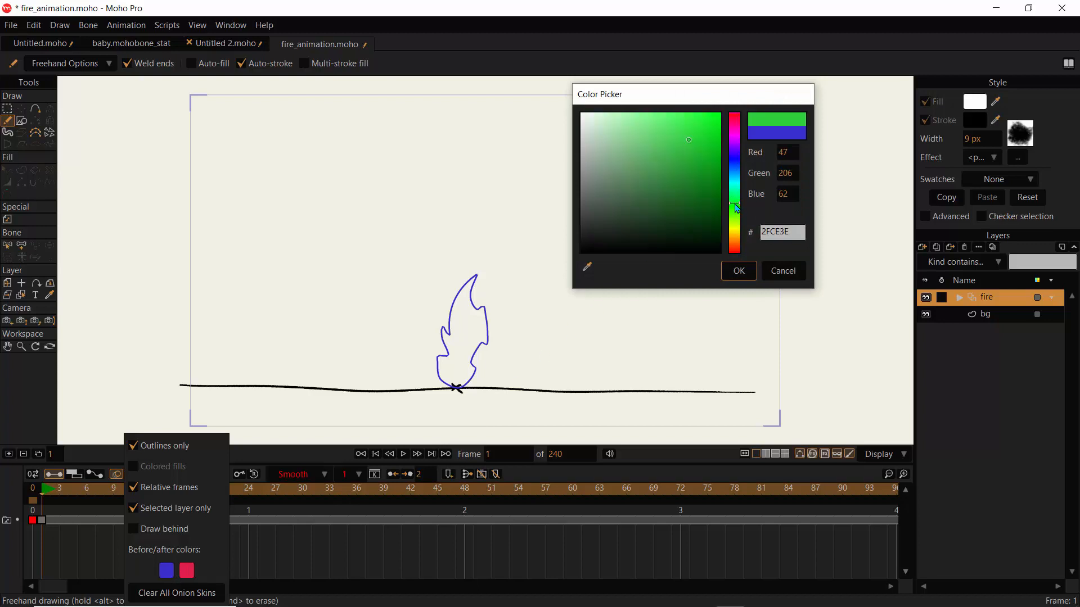
pyautogui.click(738, 271)
# - Set the onion skins' after color to red (FD2429)
pyautogui.click(187, 572)
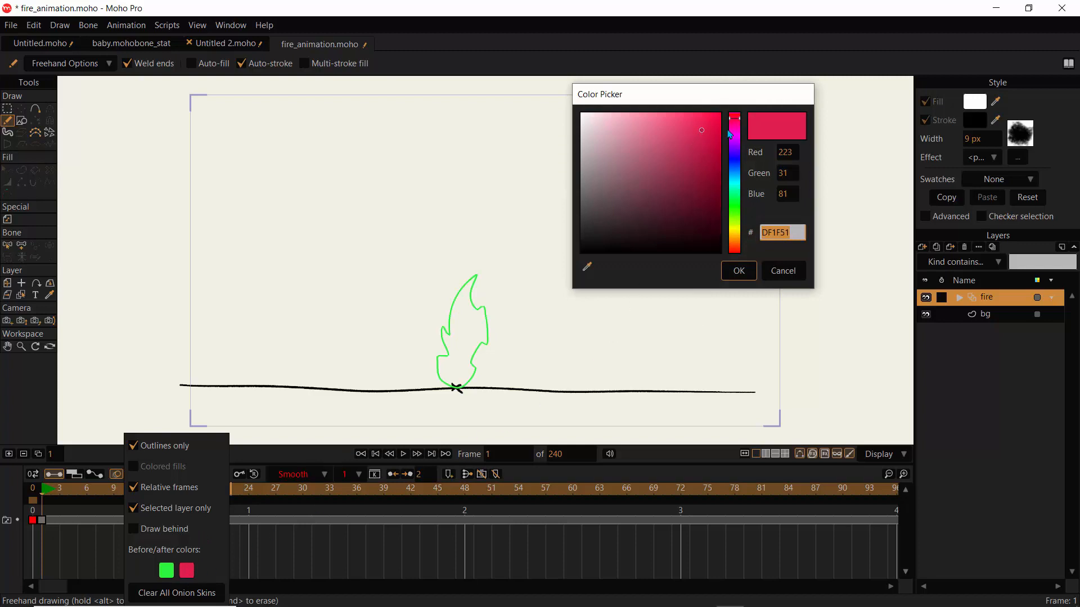
pyautogui.click(735, 123)
pyautogui.click(699, 118)
pyautogui.moveTo(700, 117); pyautogui.dragTo(701, 114)
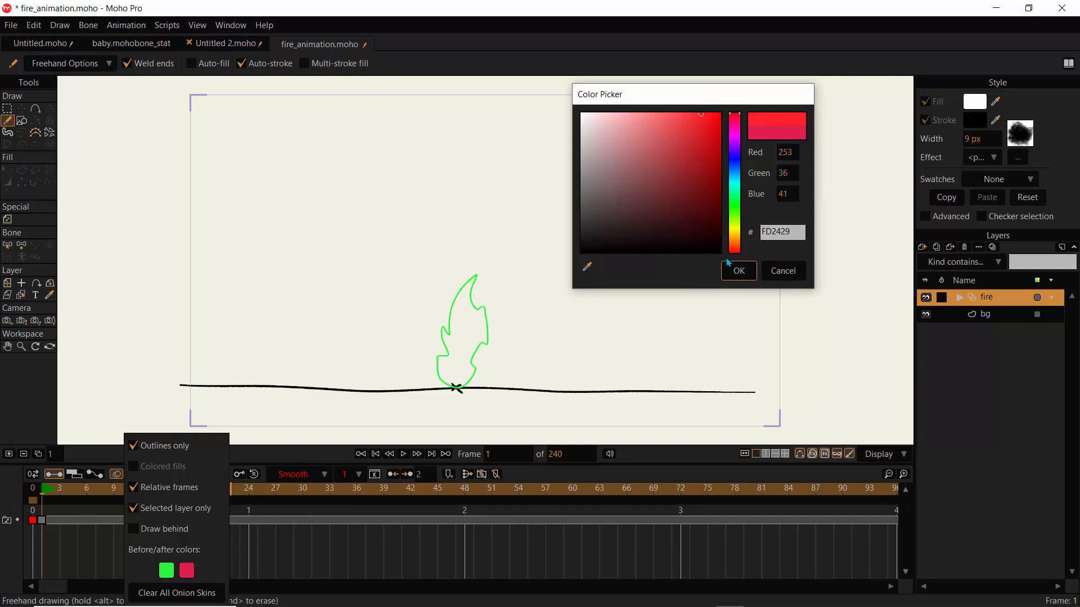
pyautogui.click(739, 270)
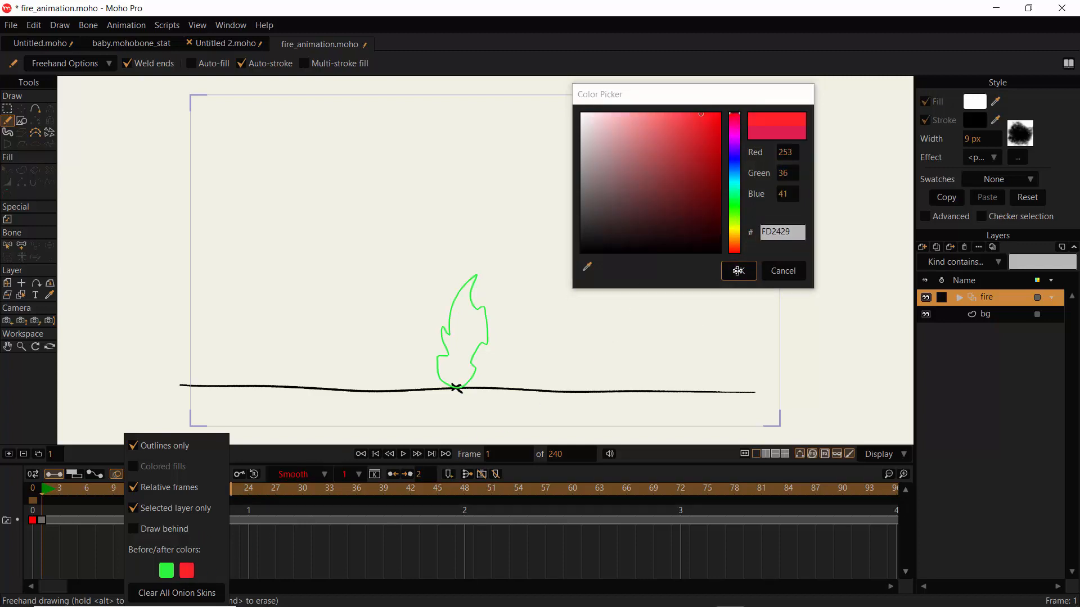
pyautogui.click(262, 462)
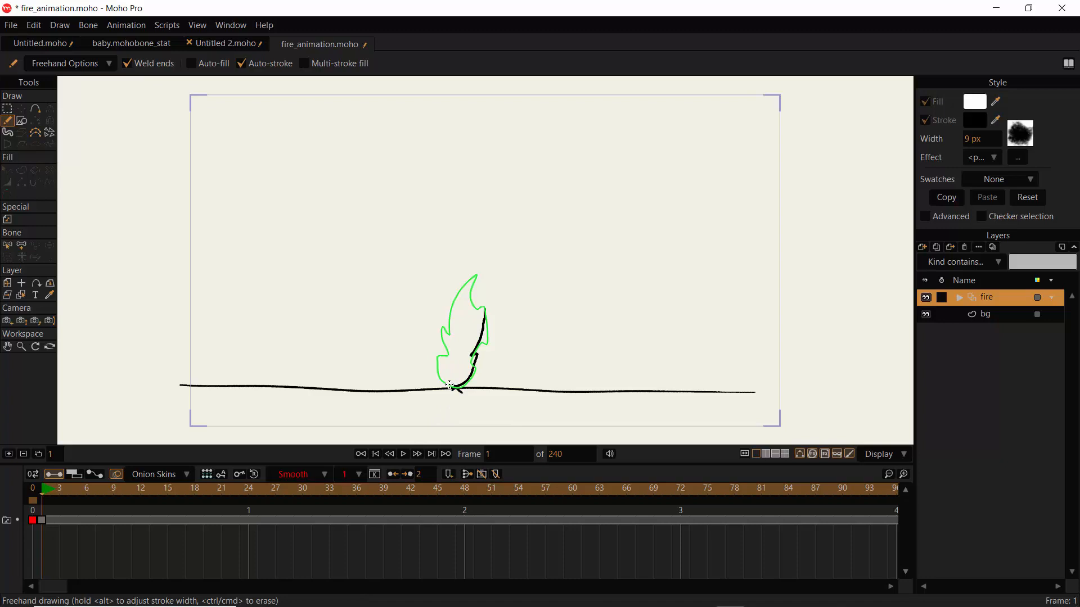
# - Draw a slightly taller flame outline on frame 1 from the cross, following the green onion skin, and advance to frame 2
pyautogui.moveTo(466, 289)
pyautogui.mouseDown()
pyautogui.moveTo(480, 256)
pyautogui.moveTo(457, 296)
pyautogui.mouseUp()
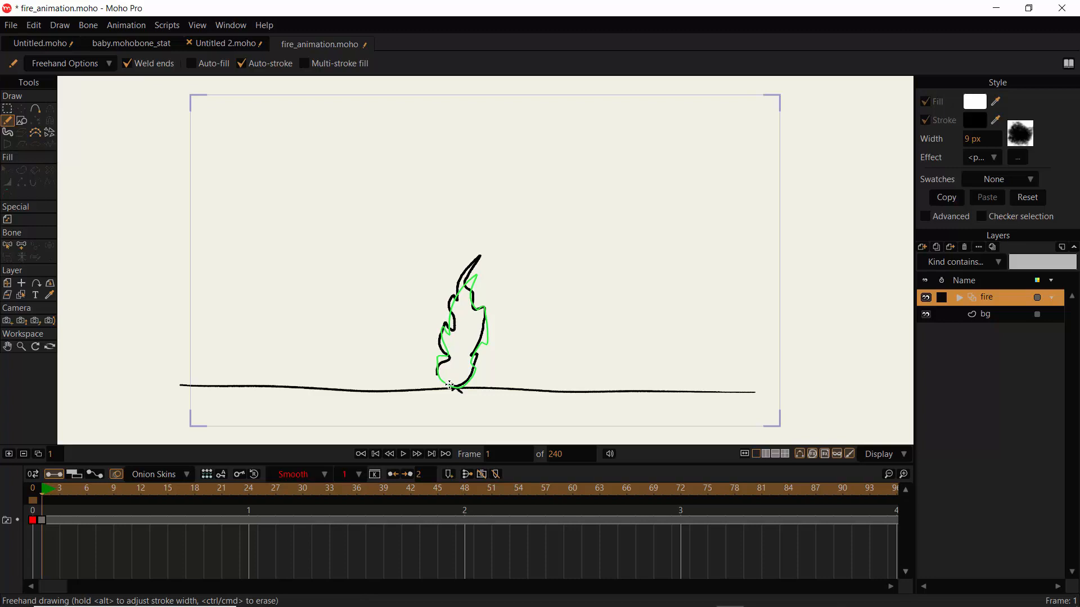
pyautogui.moveTo(450, 386); pyautogui.dragTo(447, 385)
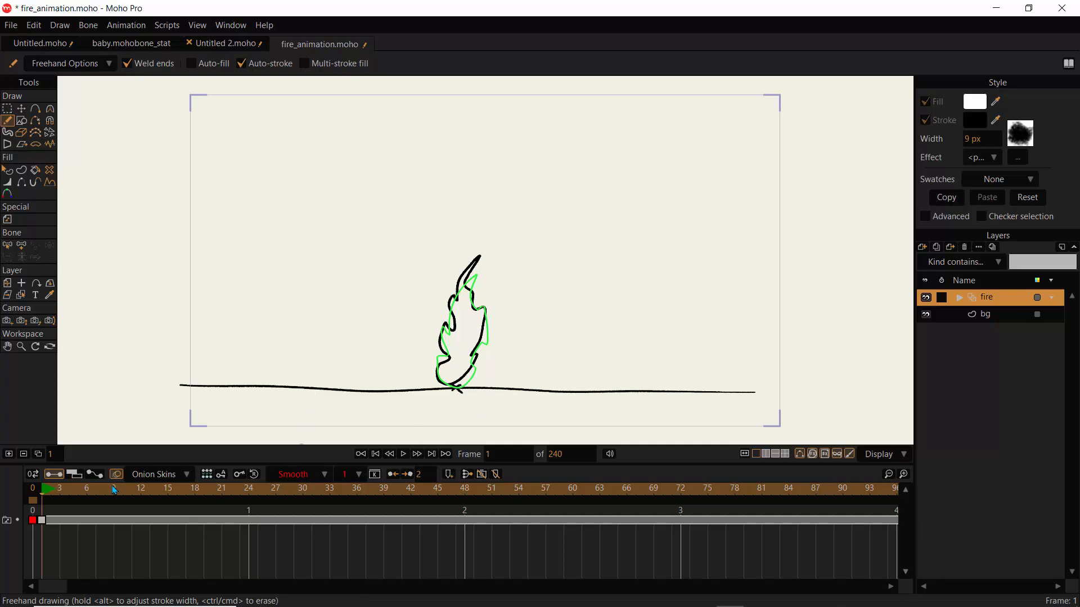
pyautogui.hotkey('ctrl', 'Right')
pyautogui.hotkey('ctrl', 'Left')
pyautogui.hotkey('ctrl', 'Right')
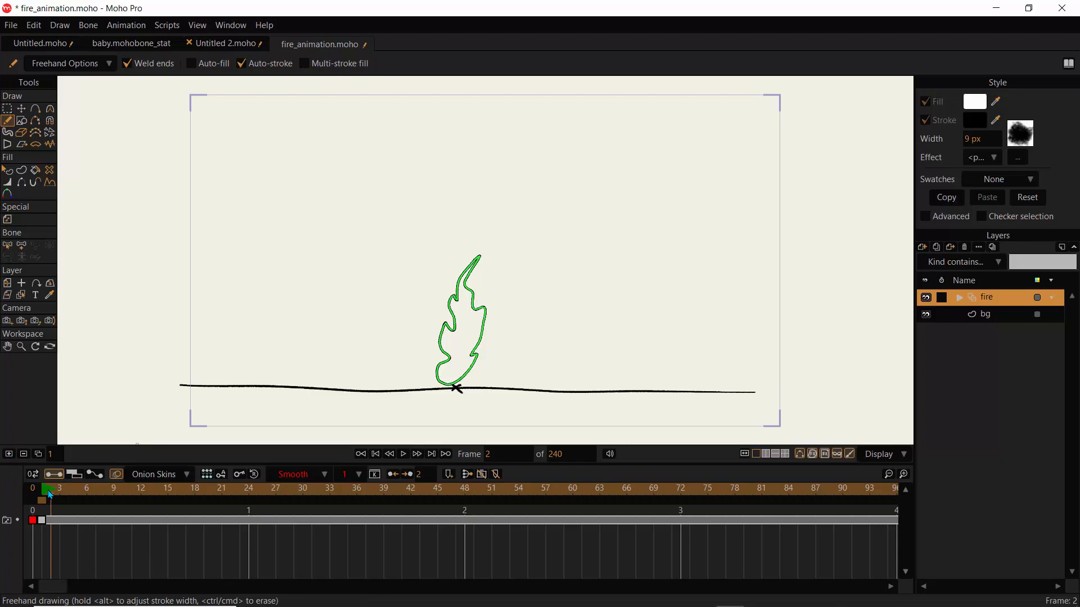
# - Compare the flames on frames 0 and 1 and add an empty drawing at frame 2
pyautogui.press('Left')
pyautogui.press('Left')
pyautogui.press('Right')
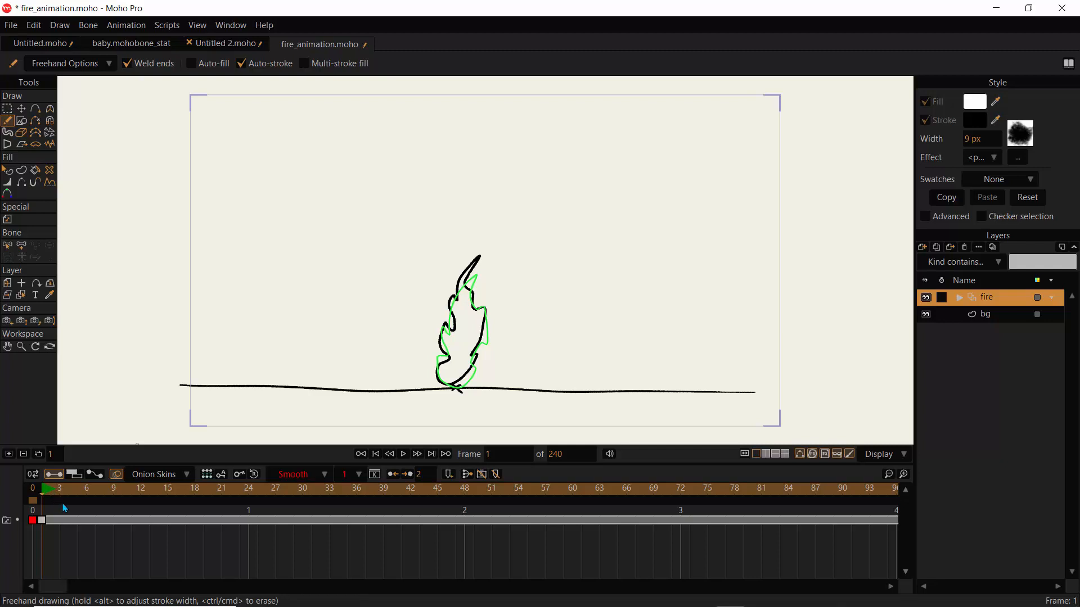
pyautogui.press('Right')
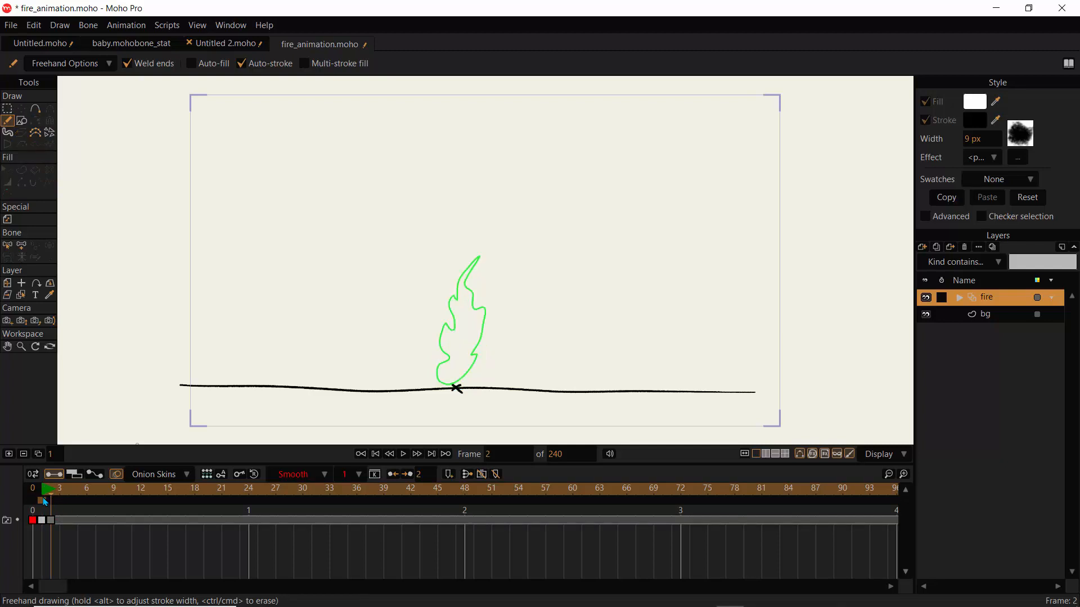
pyautogui.click(42, 500)
pyautogui.moveTo(38, 500); pyautogui.dragTo(43, 500)
pyautogui.click(46, 491)
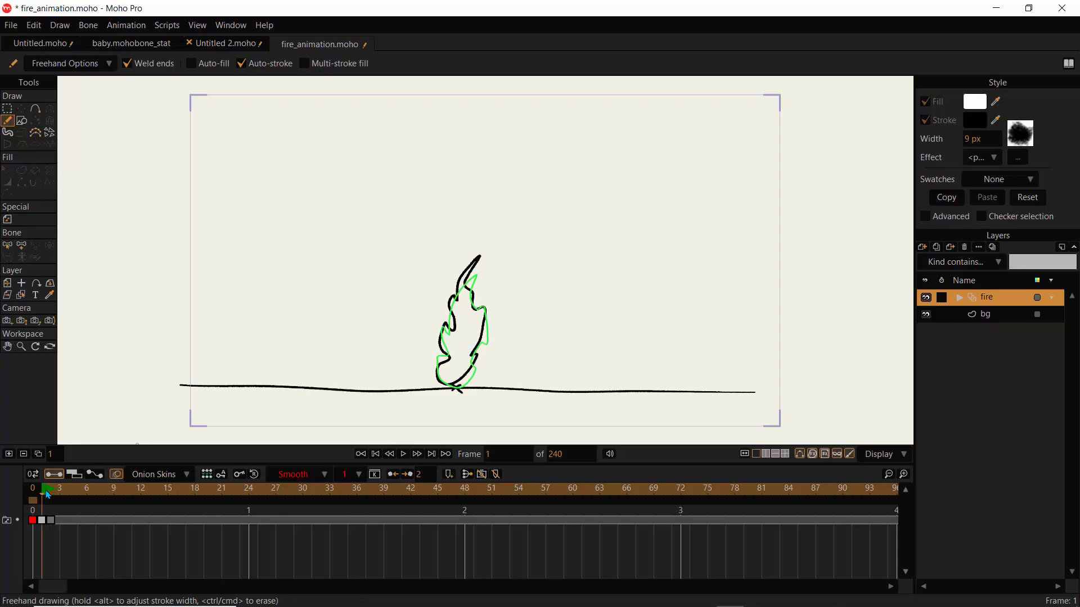
# - Flip back and forth through the first frames to examine how the flame changes between drawings
pyautogui.press('Left')
pyautogui.press('Right')
pyautogui.press('Right')
pyautogui.press('Right')
pyautogui.press('Left')
pyautogui.press('Left')
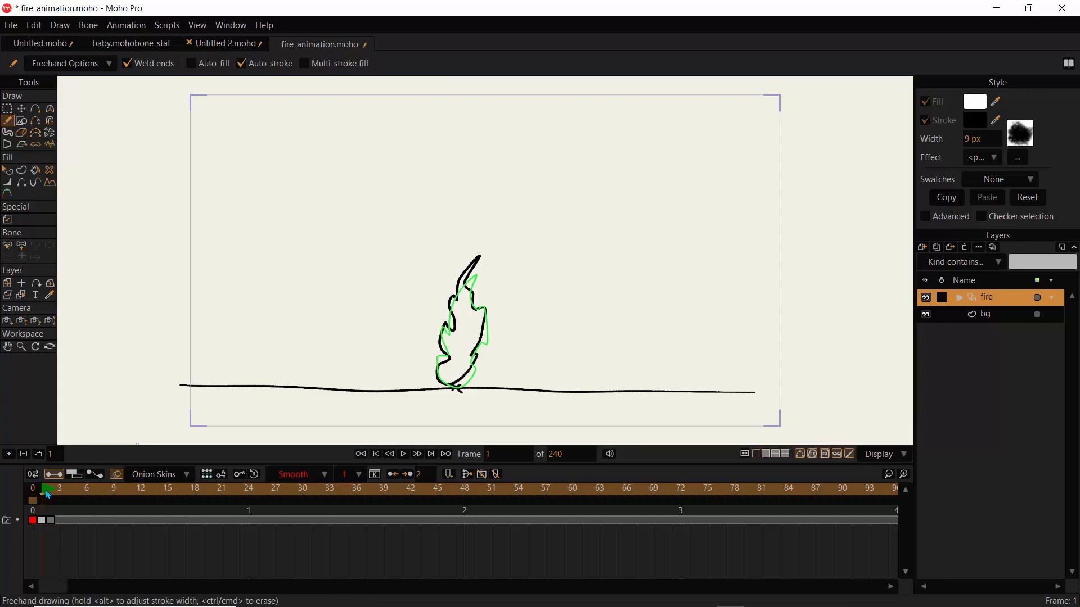
pyautogui.press('Left')
pyautogui.press('Right')
pyautogui.press('Left')
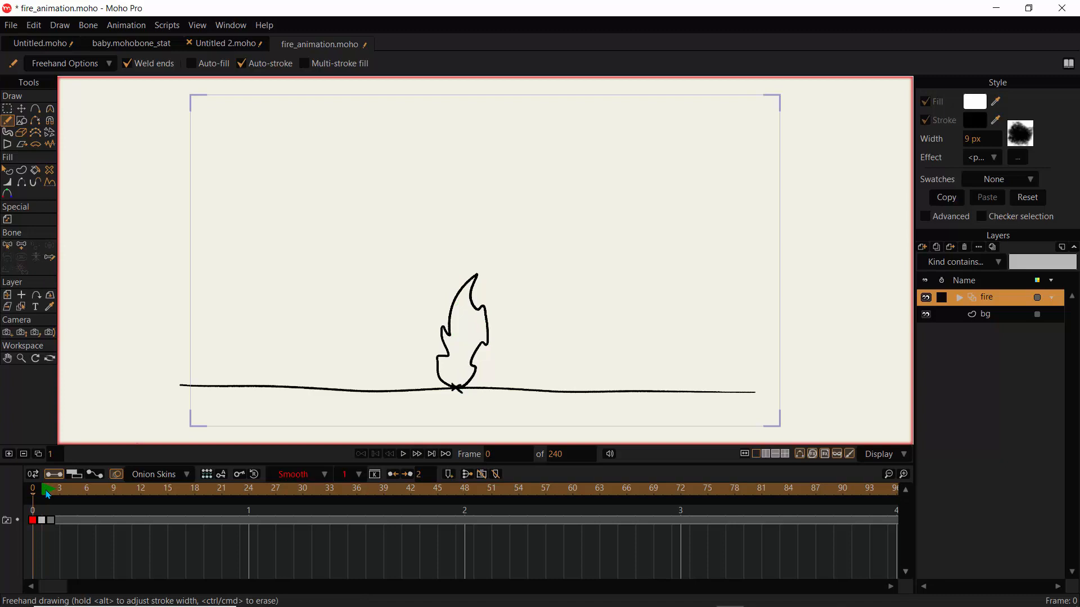
# - Draw the third flame outline on frame 2, with its left side bulging outward beyond the green onion skin
pyautogui.press('Right')
pyautogui.press('Right')
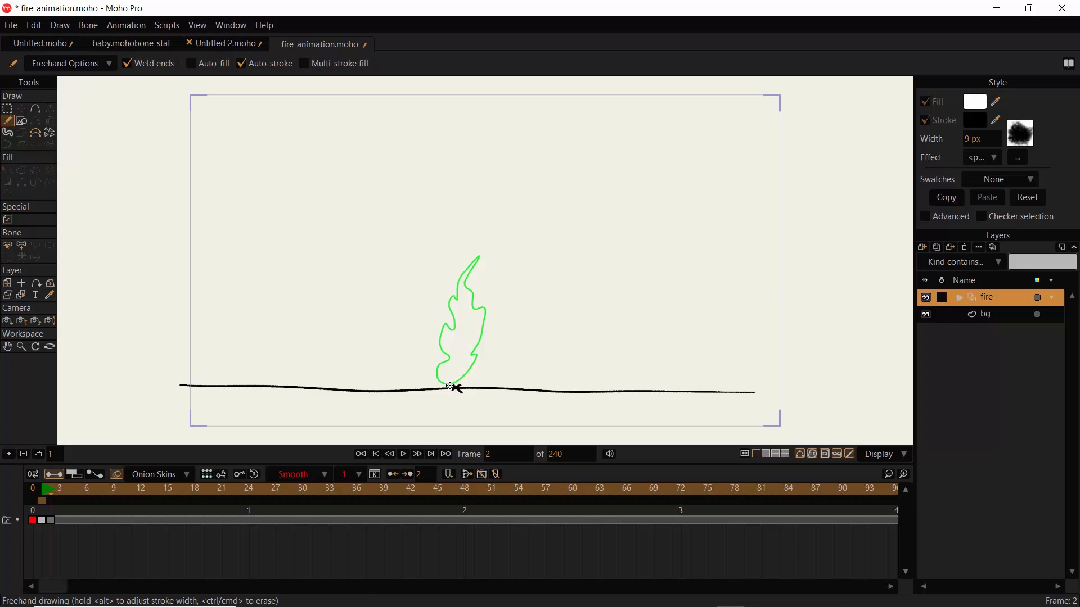
pyautogui.moveTo(474, 357)
pyautogui.mouseDown()
pyautogui.moveTo(456, 385)
pyautogui.moveTo(485, 330)
pyautogui.moveTo(480, 269)
pyautogui.moveTo(452, 304)
pyautogui.mouseUp()
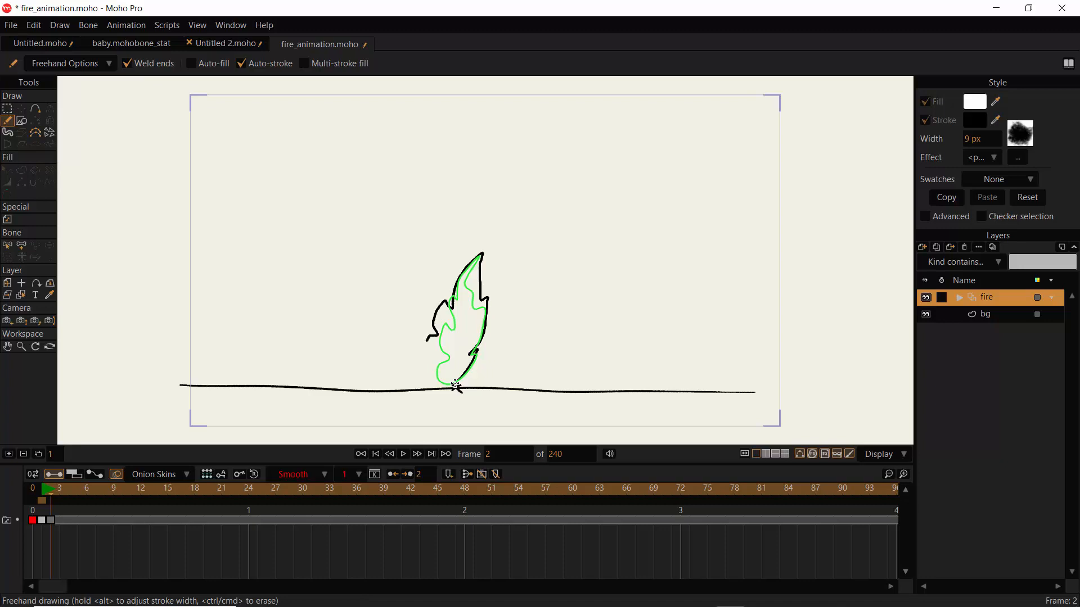
pyautogui.moveTo(455, 385); pyautogui.dragTo(457, 386)
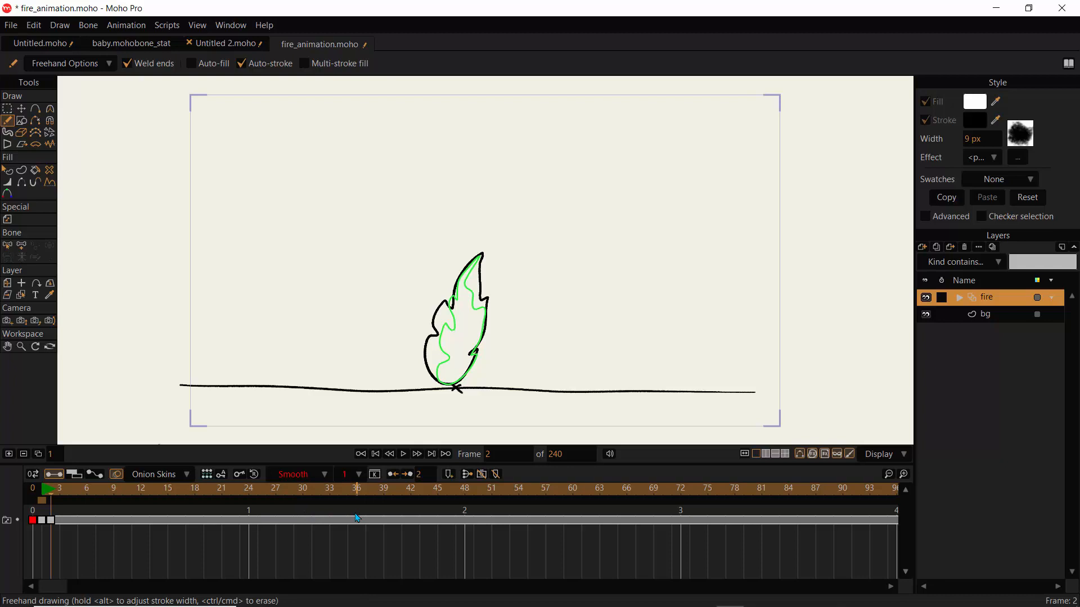
# - Add a drawing at frame 3 with a taller flame whose tip bends left, and add an empty drawing at frame 4
pyautogui.hotkey('ctrl', 'Right')
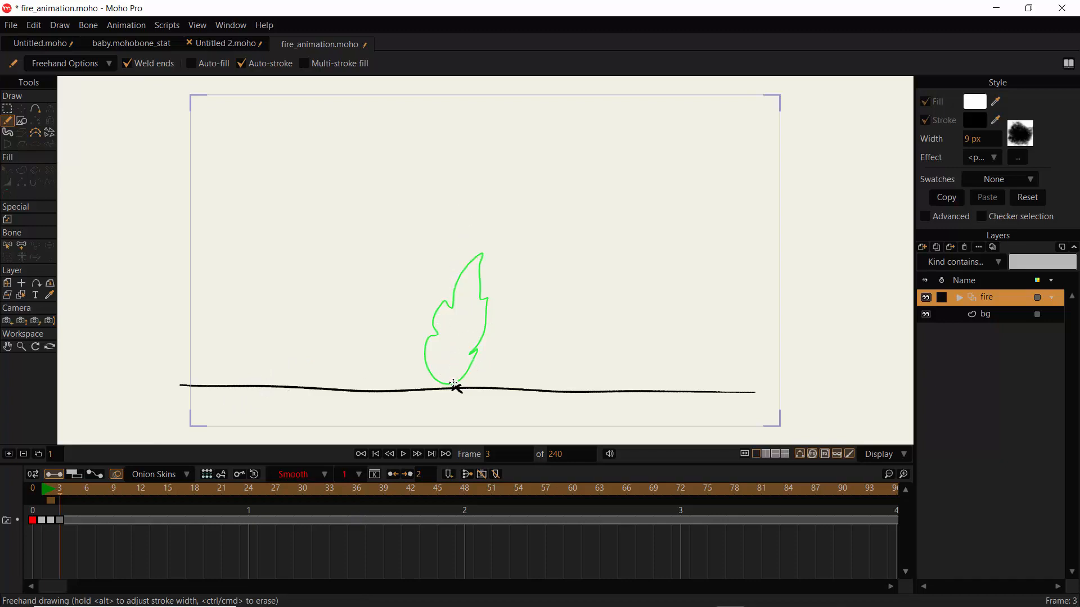
pyautogui.moveTo(453, 383)
pyautogui.mouseDown()
pyautogui.moveTo(492, 303)
pyautogui.moveTo(478, 231)
pyautogui.moveTo(459, 218)
pyautogui.moveTo(464, 246)
pyautogui.moveTo(450, 247)
pyautogui.moveTo(442, 267)
pyautogui.moveTo(438, 336)
pyautogui.mouseUp()
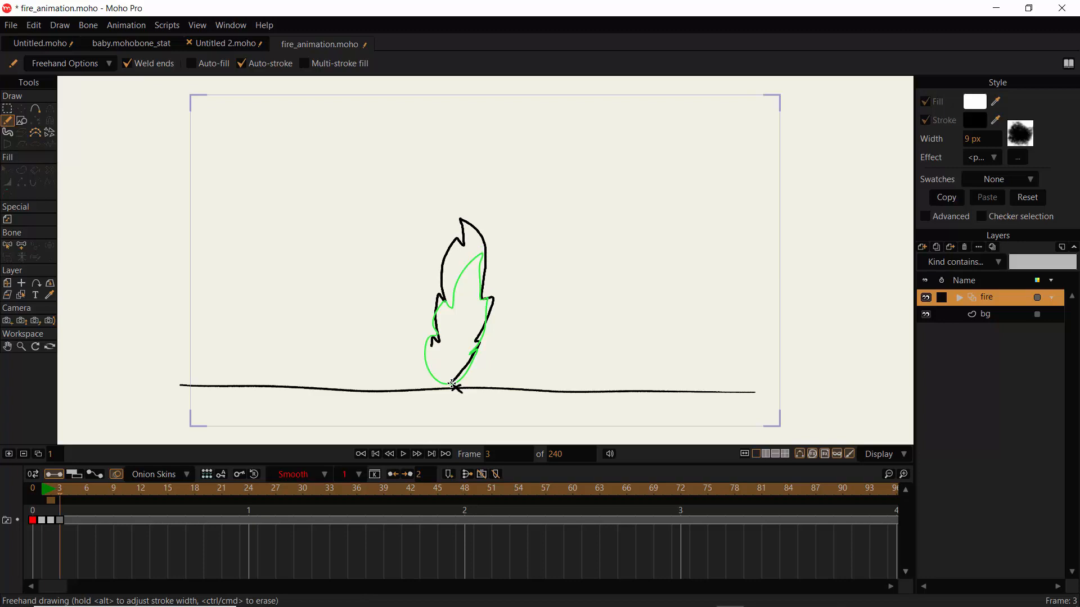
pyautogui.moveTo(452, 385); pyautogui.dragTo(455, 388)
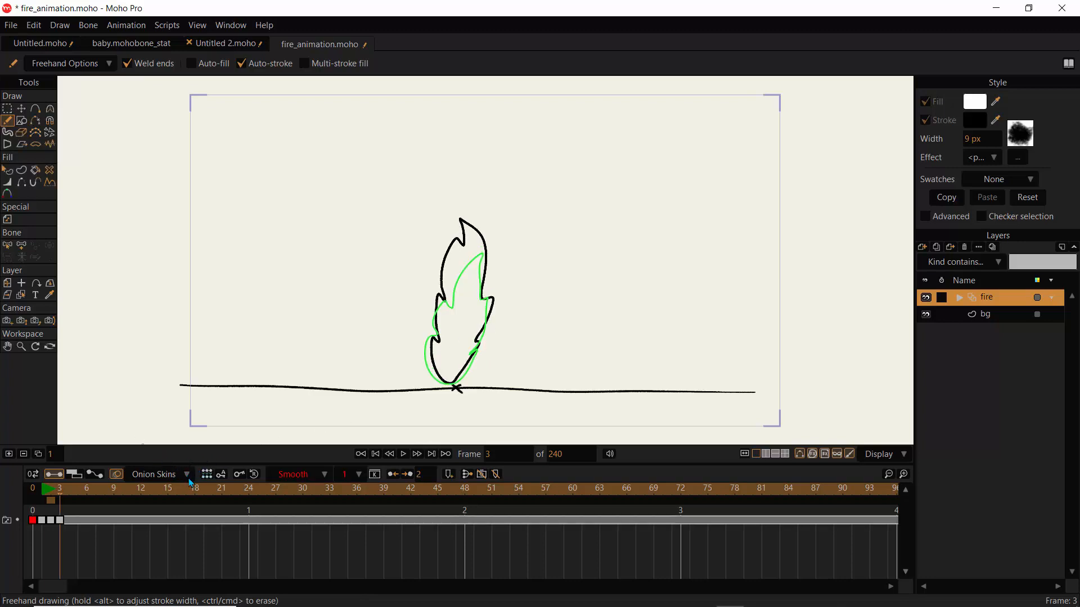
pyautogui.hotkey('ctrl', 'Right')
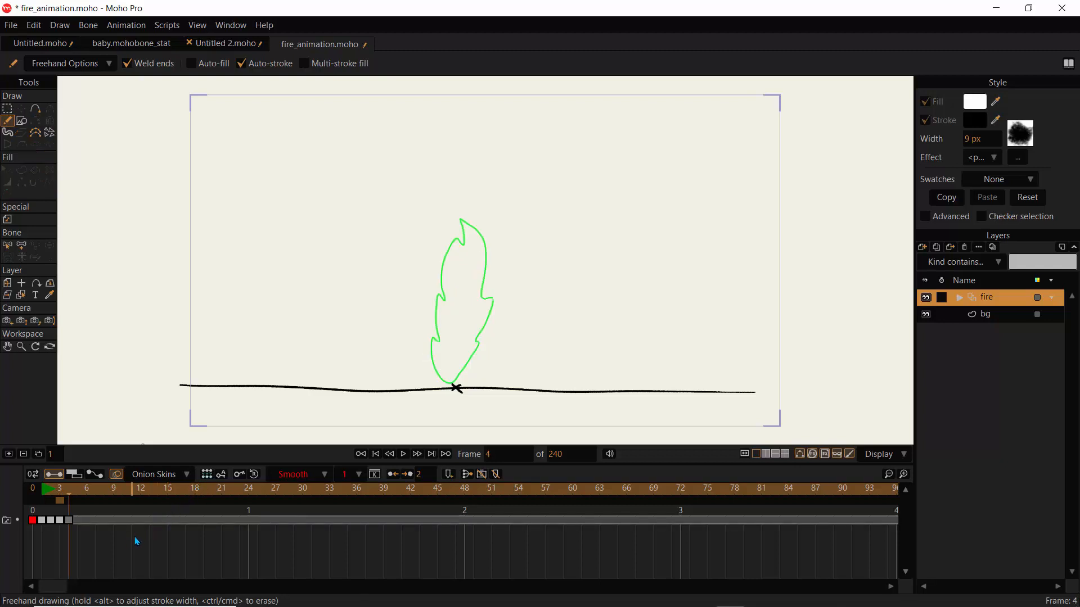
# - Flip repeatedly through frames 0 to 4 to review the motion of the flame drawings
pyautogui.hotkey('ctrl', 'Left')
pyautogui.hotkey('ctrl', 'Left')
pyautogui.hotkey('ctrl', 'Left')
pyautogui.hotkey('ctrl', 'Left')
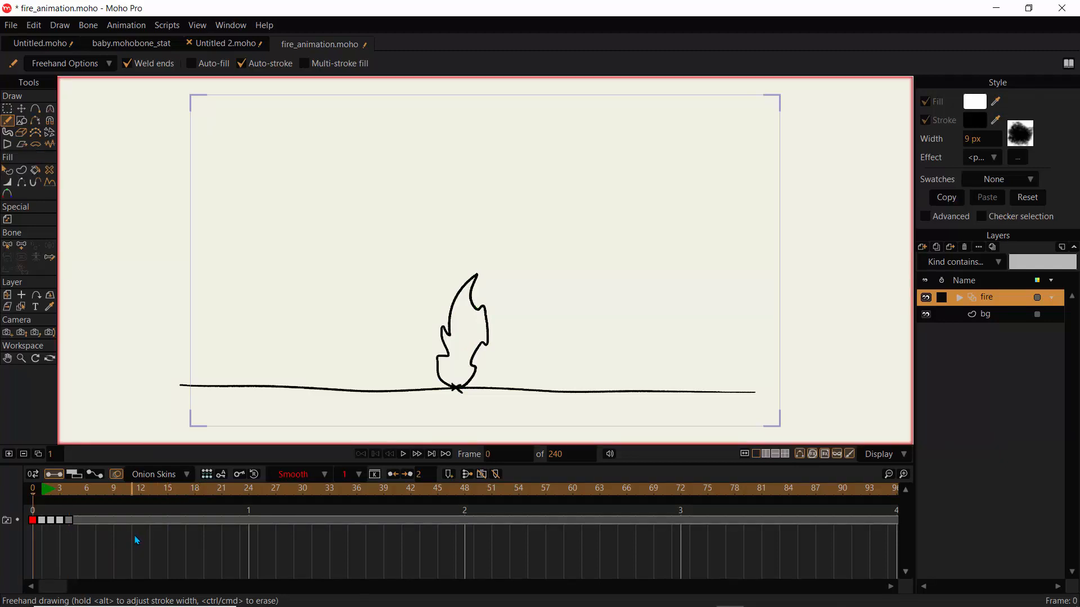
pyautogui.press('Right')
pyautogui.press('Right')
pyautogui.press('Right')
pyautogui.press('Right')
pyautogui.press('Left')
pyautogui.press('Left')
pyautogui.press('Left')
pyautogui.press('Left')
pyautogui.press('Right')
pyautogui.press('Right')
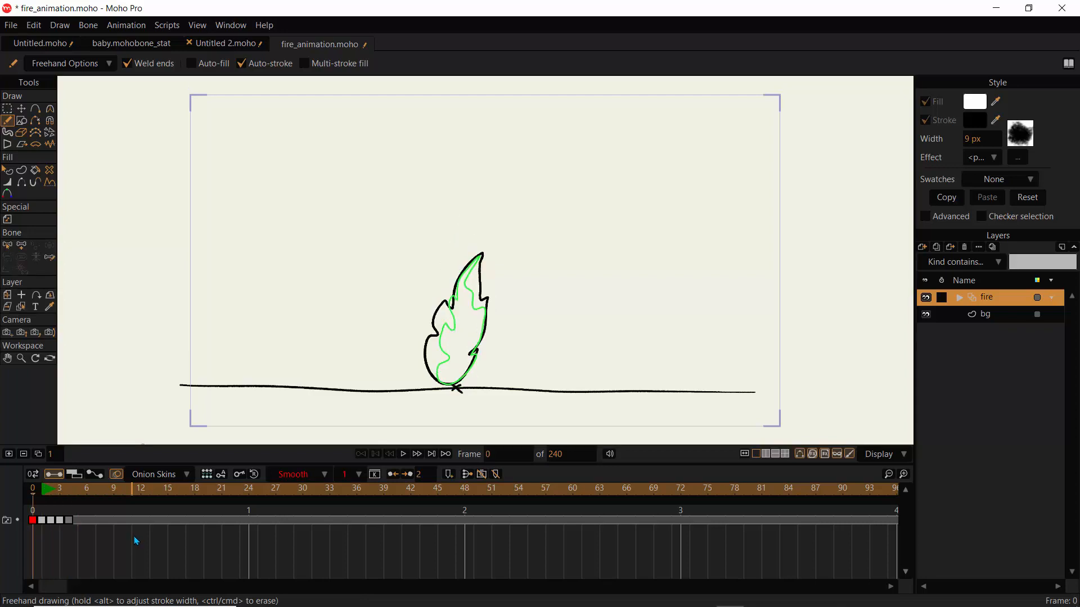
pyautogui.press('Right')
pyautogui.press('Right')
pyautogui.press('Right')
pyautogui.press('Right')
pyautogui.press('Right')
pyautogui.press('Left')
pyautogui.press('Left')
pyautogui.press('Left')
pyautogui.press('Left')
pyautogui.press('Left')
pyautogui.press('Right')
pyautogui.press('Right')
pyautogui.press('Right')
pyautogui.press('Right')
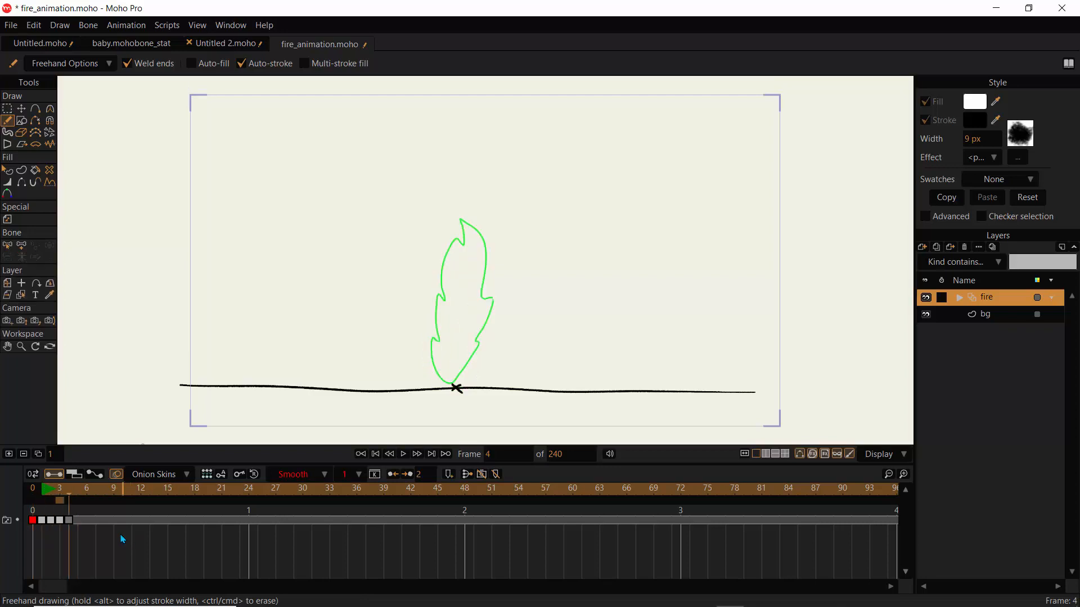
pyautogui.moveTo(69, 498); pyautogui.dragTo(47, 498)
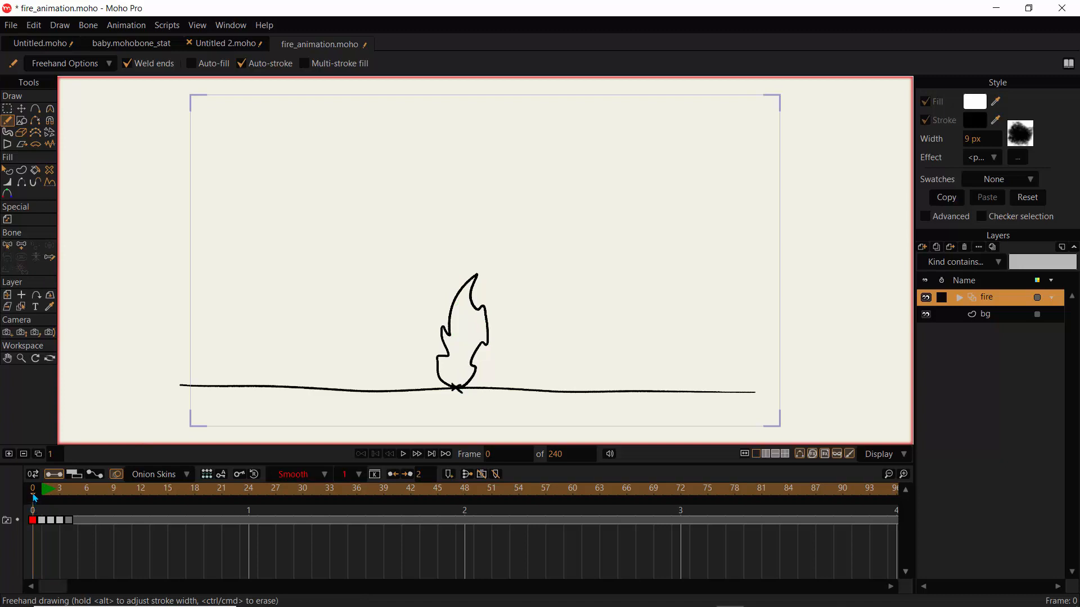
# - Step back and forth across the first five frames to check how the flame rises from one drawing to another
pyautogui.press('Right')
pyautogui.press('Right')
pyautogui.press('Right')
pyautogui.press('Right')
pyautogui.press('Right')
pyautogui.press('Right')
pyautogui.press('Right')
pyautogui.press('Left')
pyautogui.press('Left')
pyautogui.press('Left')
pyautogui.press('Left')
pyautogui.press('Left')
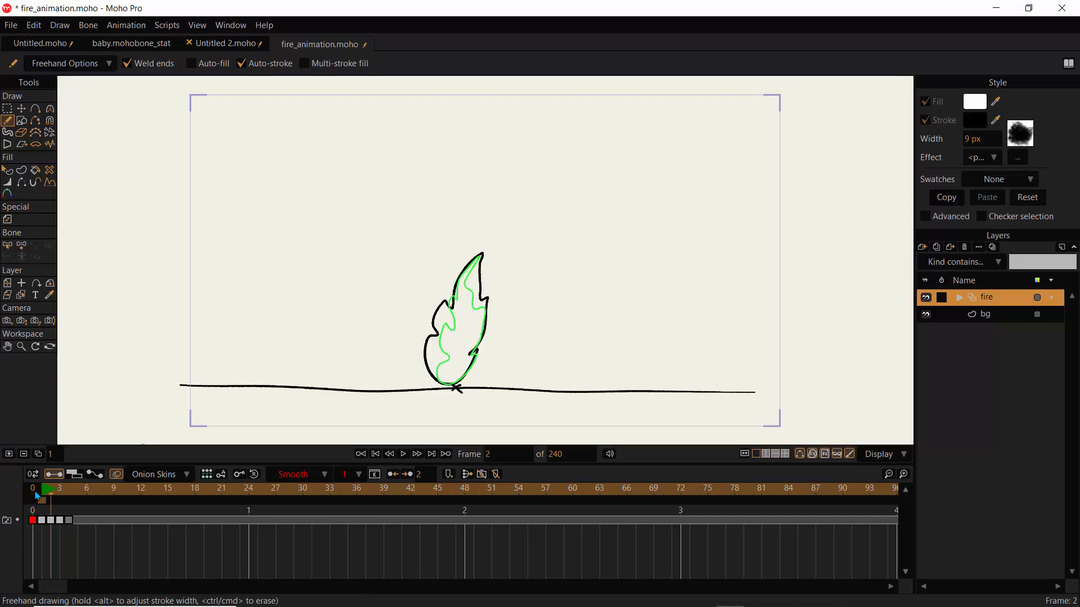
pyautogui.press('Left')
pyautogui.press('Right')
# - Turn off the previous frame's onion skin and flip through frames 0 to 4 to view the flame outlines alone
pyautogui.click(42, 499)
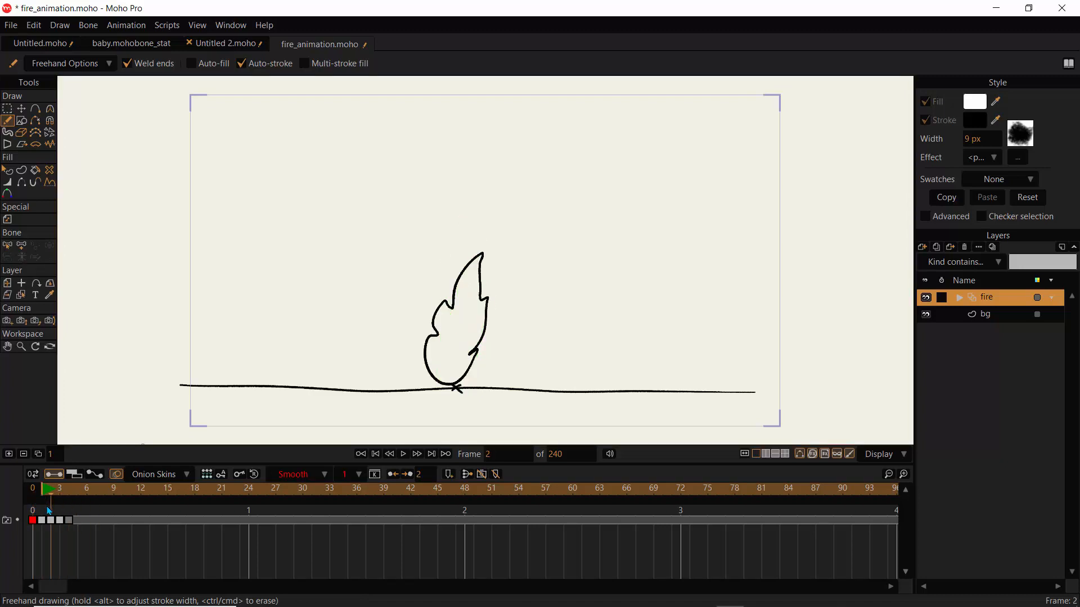
pyautogui.press('Right')
pyautogui.press('Right')
pyautogui.press('Left')
pyautogui.press('Left')
pyautogui.press('Left')
pyautogui.press('Left')
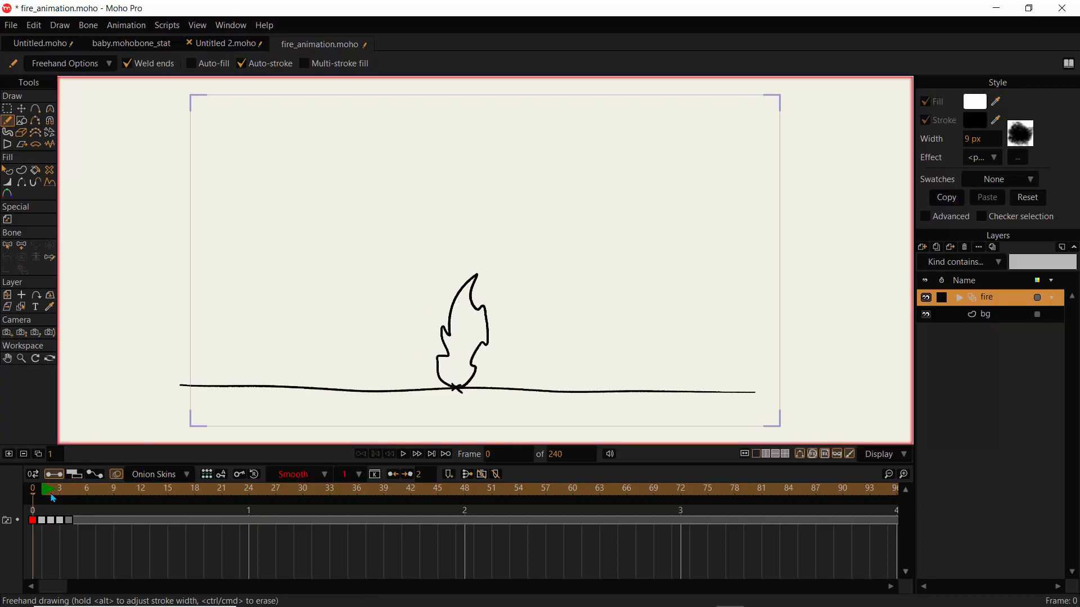
pyautogui.press('Right')
pyautogui.press('Right')
pyautogui.press('Right')
pyautogui.press('Right')
pyautogui.press('Left')
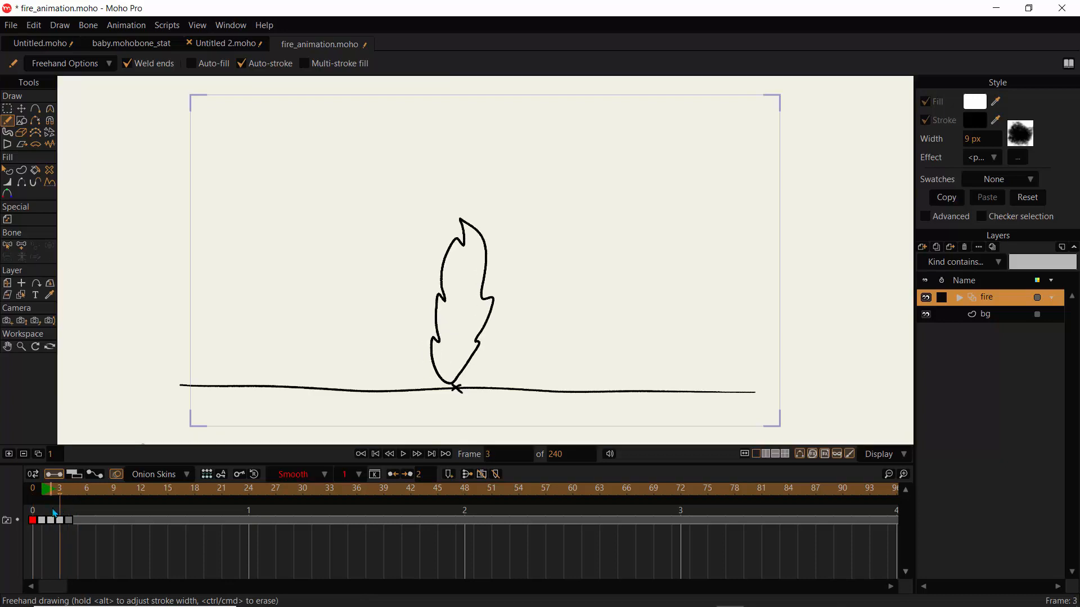
# - Turn on onion skins for the previous and next frames and compare the neighbouring flame outlines on frames 1 to 4
pyautogui.click(58, 519)
pyautogui.click(51, 500)
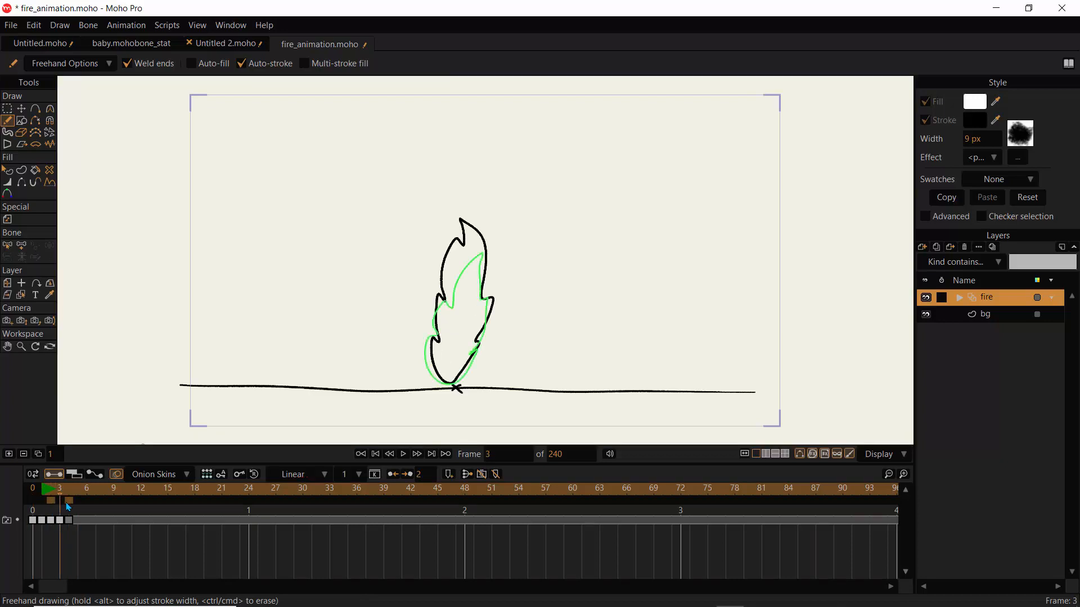
pyautogui.hotkey('ctrl', 'Left')
pyautogui.hotkey('ctrl', 'Left')
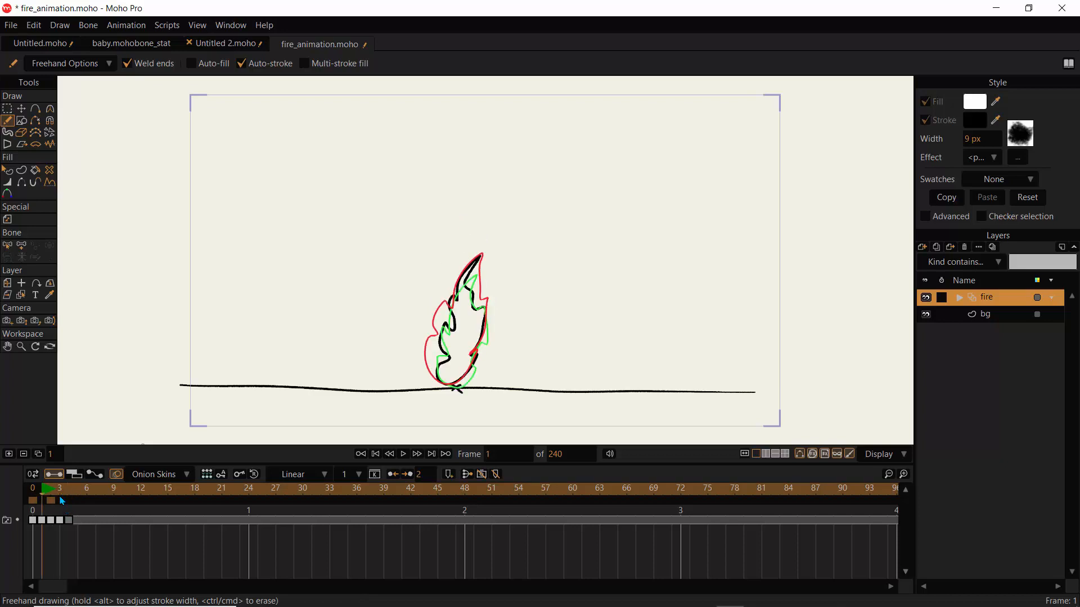
pyautogui.press('Right')
pyautogui.press('Right')
pyautogui.press('Left')
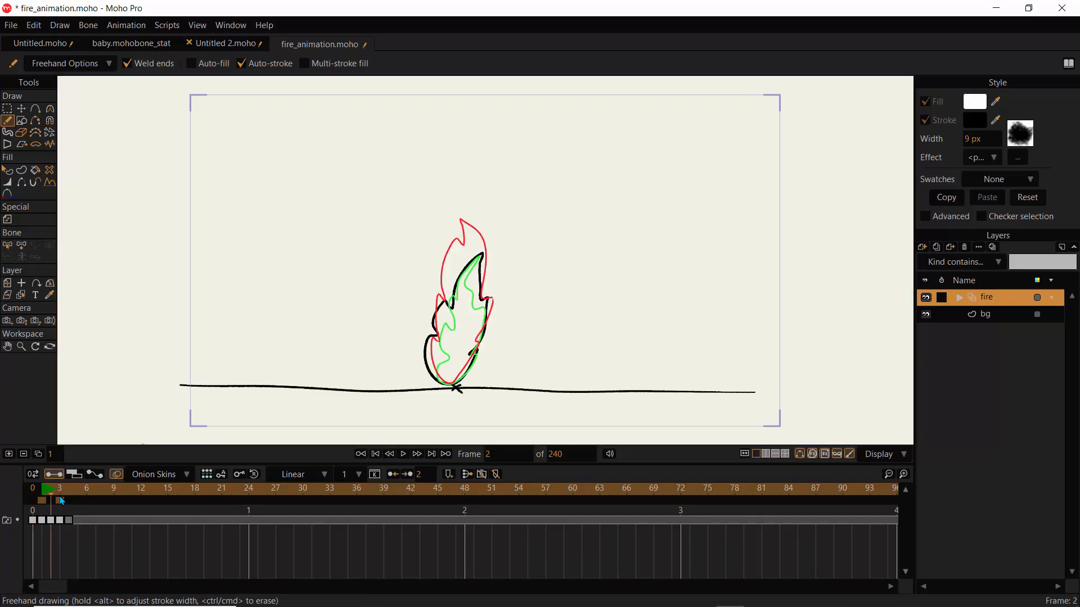
pyautogui.press('Right')
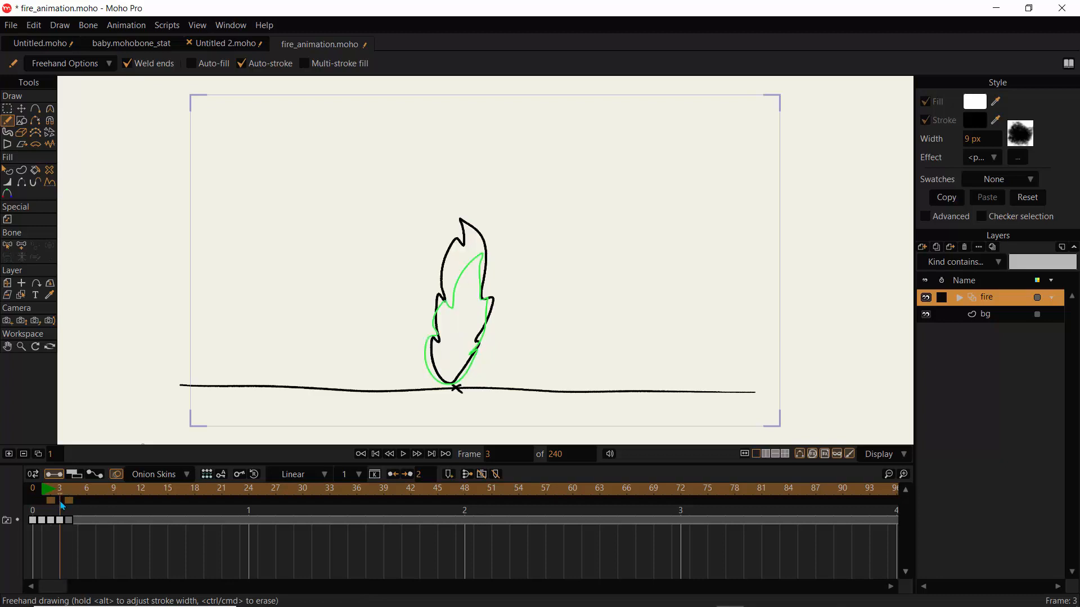
pyautogui.press('Left')
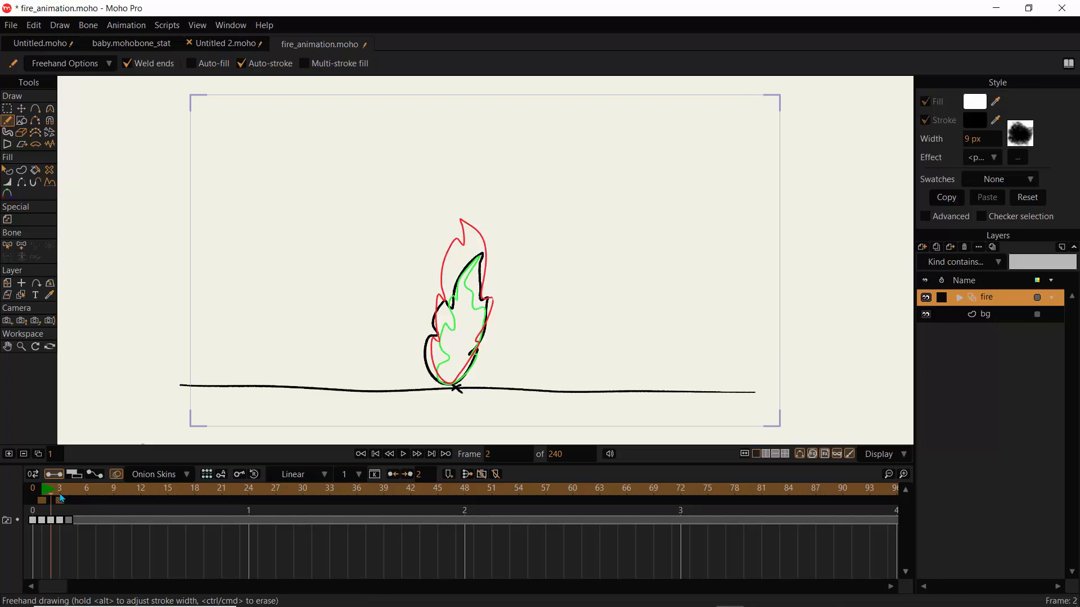
pyautogui.press('Right')
pyautogui.press('Right')
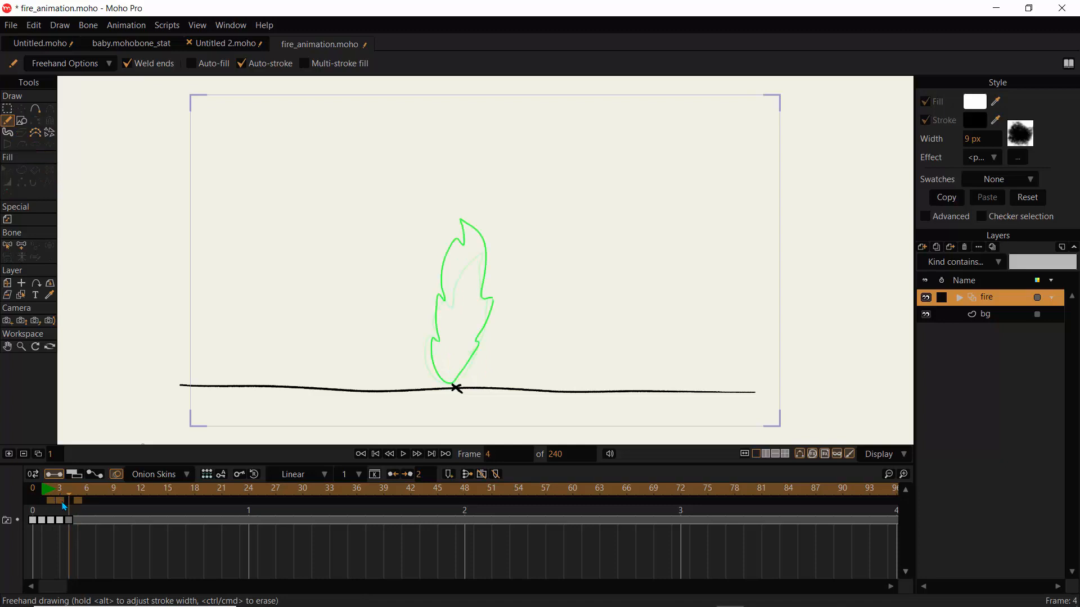
# - Try onion skins two frames away from the current one while checking frames 1 to 3, and remove them again
pyautogui.click(85, 502)
pyautogui.press('Left')
pyautogui.press('Left')
pyautogui.press('Left')
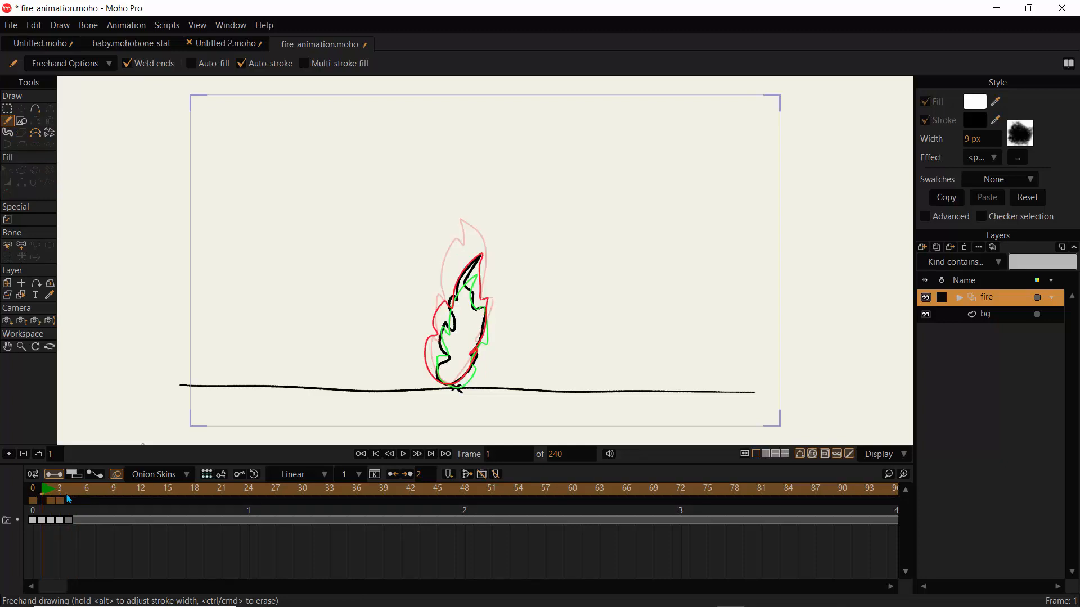
pyautogui.press('Right')
pyautogui.press('Right')
pyautogui.click(46, 501)
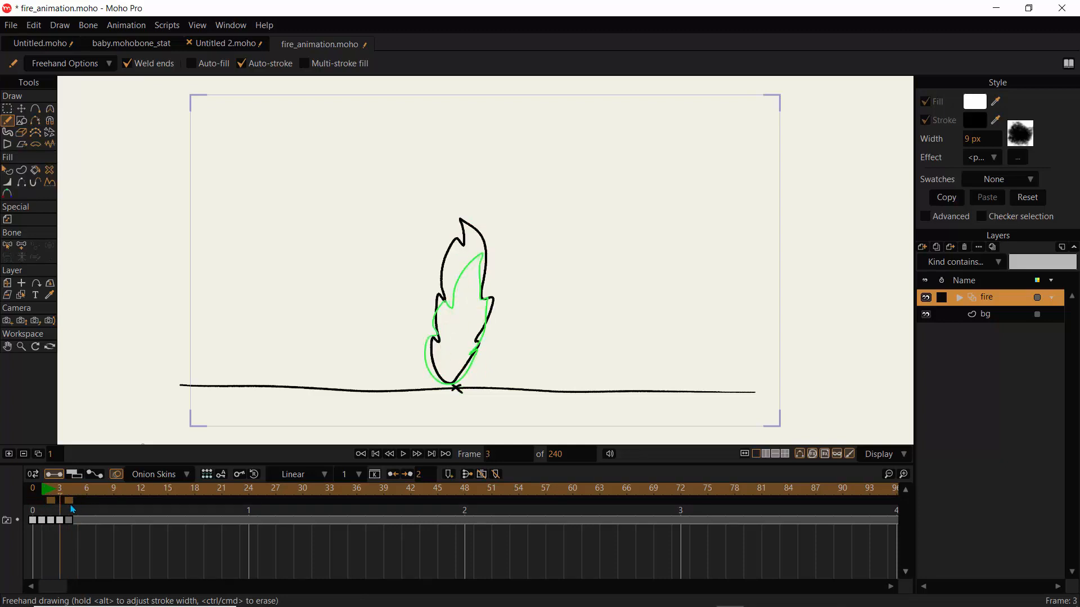
# - Compare the flame drawings on frames 1 to 3 against the red and green outlines of their neighbours
pyautogui.press('Left')
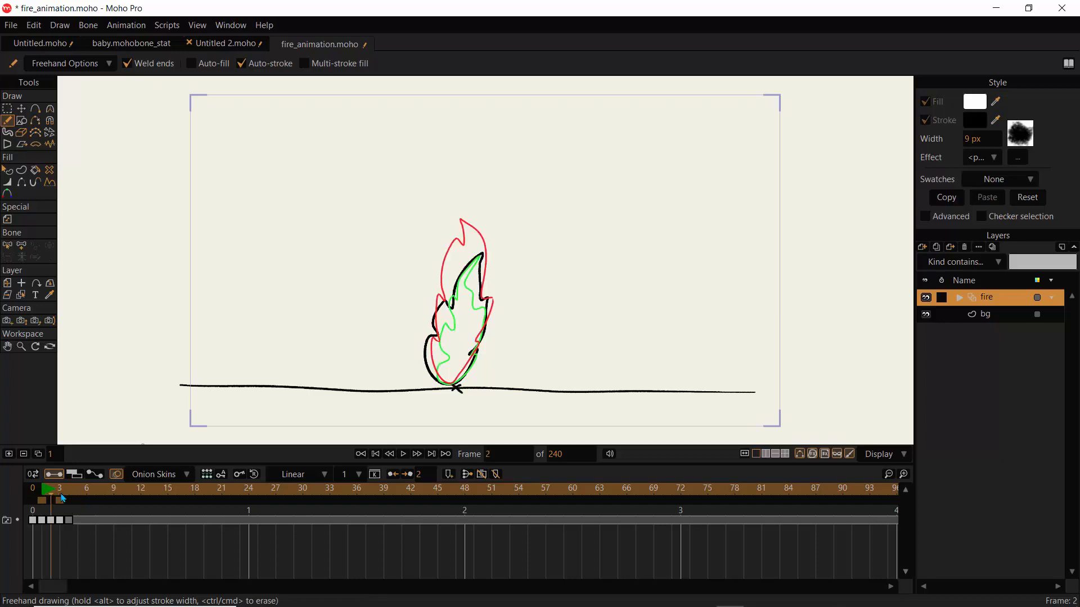
pyautogui.press('Right')
pyautogui.press('Left')
pyautogui.press('Left')
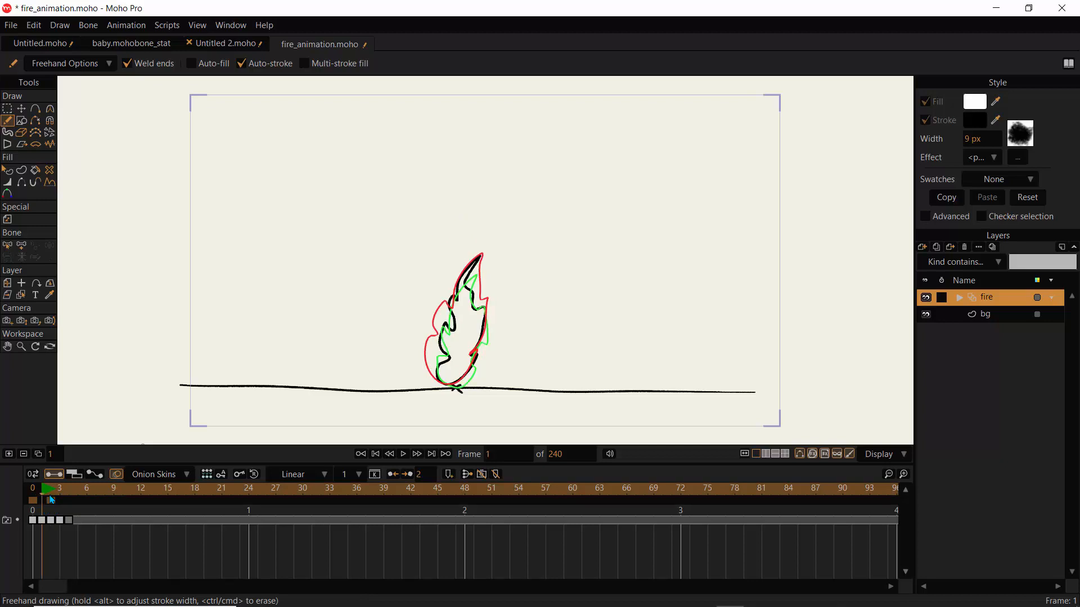
pyautogui.press('Right')
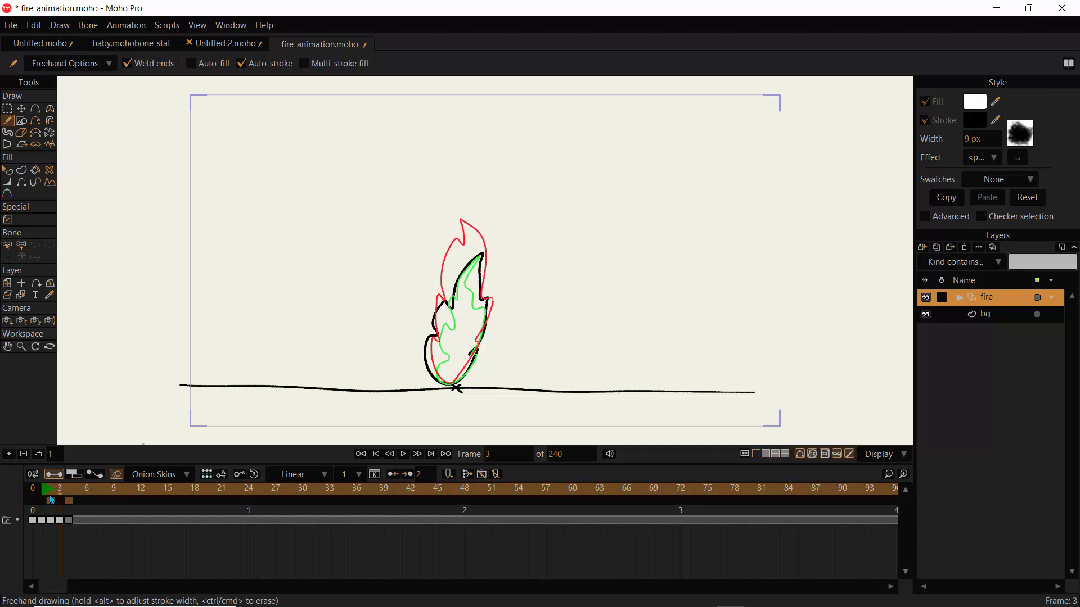
pyautogui.press('Left')
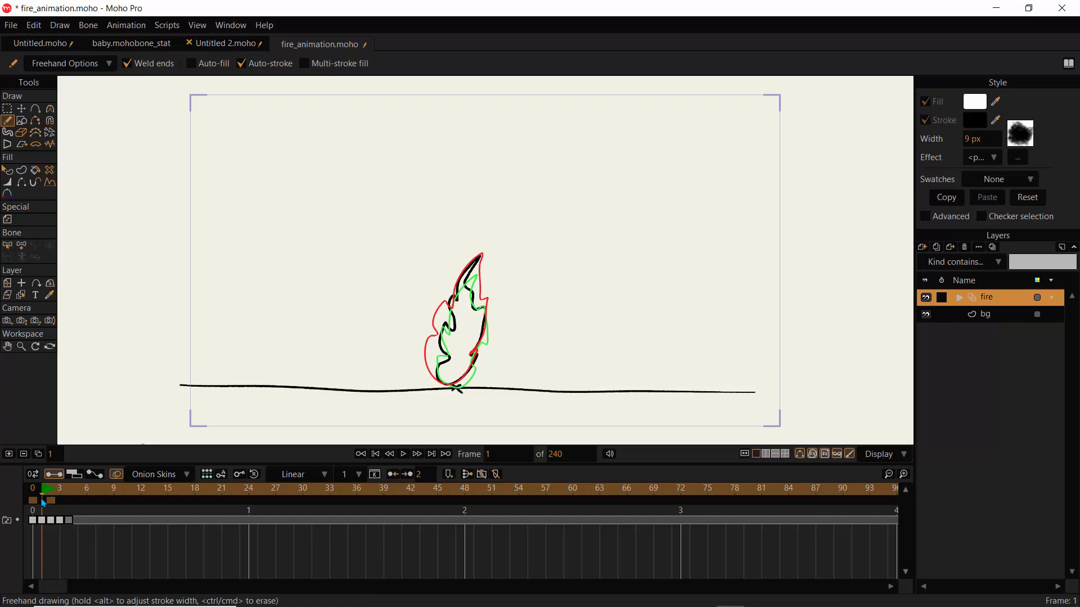
pyautogui.press('Right')
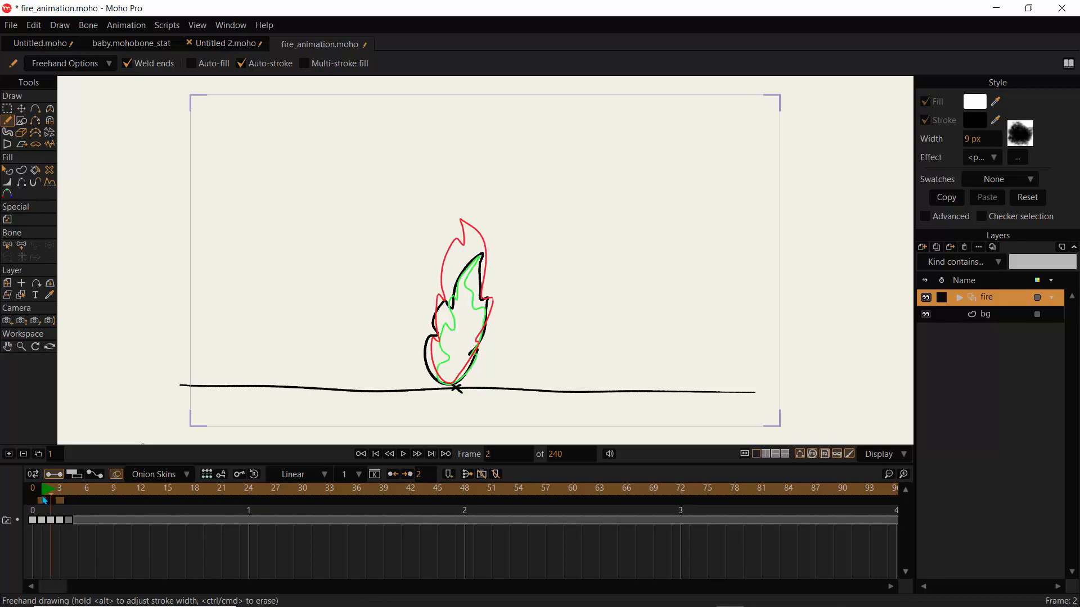
pyautogui.press('Right')
pyautogui.press('Left')
pyautogui.press('Right')
pyautogui.press('Right')
pyautogui.press('Left')
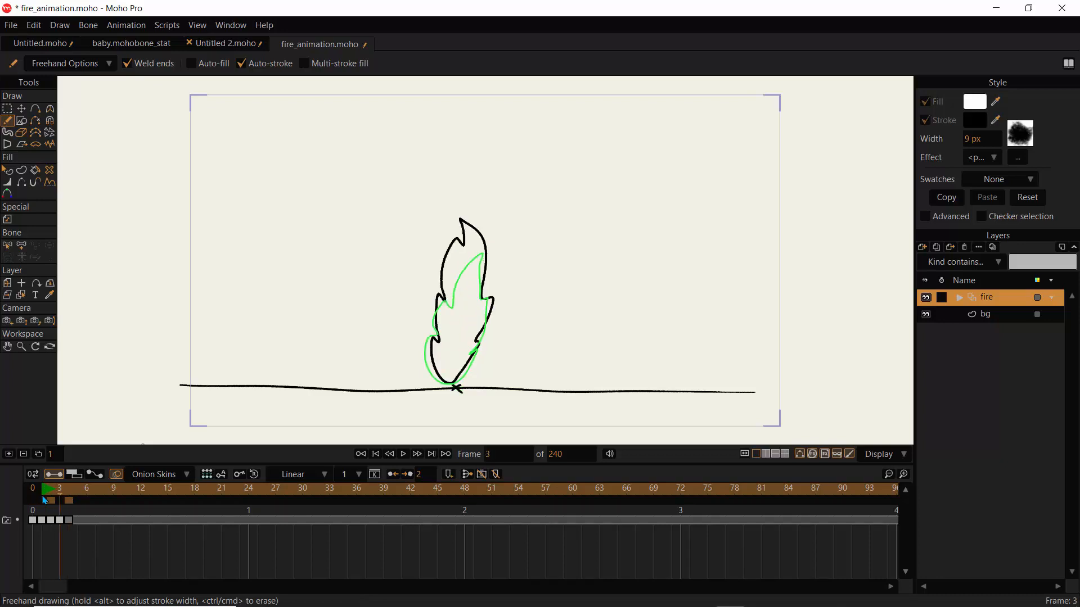
# - Draw the fifth flame outline on frame 4, taller than the onion skin, with a wide upper body, narrow stem and small hooked base
pyautogui.press('Right')
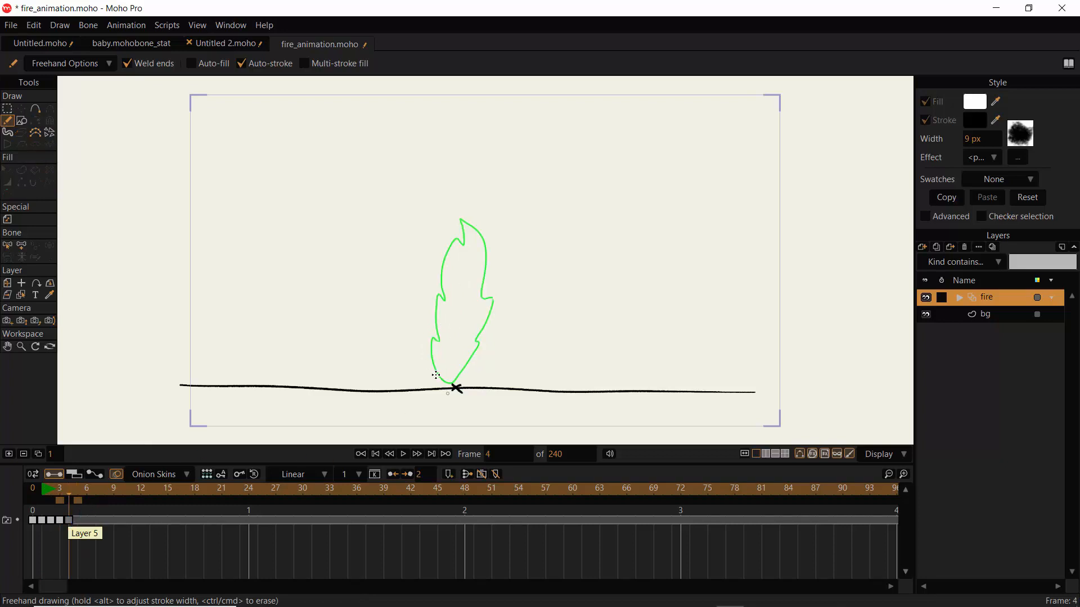
pyautogui.moveTo(69, 495)
pyautogui.mouseDown()
pyautogui.moveTo(59, 496)
pyautogui.moveTo(69, 495)
pyautogui.mouseUp()
pyautogui.moveTo(450, 387)
pyautogui.mouseDown()
pyautogui.moveTo(465, 321)
pyautogui.moveTo(479, 315)
pyautogui.moveTo(497, 240)
pyautogui.moveTo(452, 202)
pyautogui.moveTo(459, 233)
pyautogui.moveTo(443, 228)
pyautogui.moveTo(451, 246)
pyautogui.moveTo(421, 285)
pyautogui.moveTo(419, 309)
pyautogui.moveTo(457, 303)
pyautogui.moveTo(437, 331)
pyautogui.mouseUp()
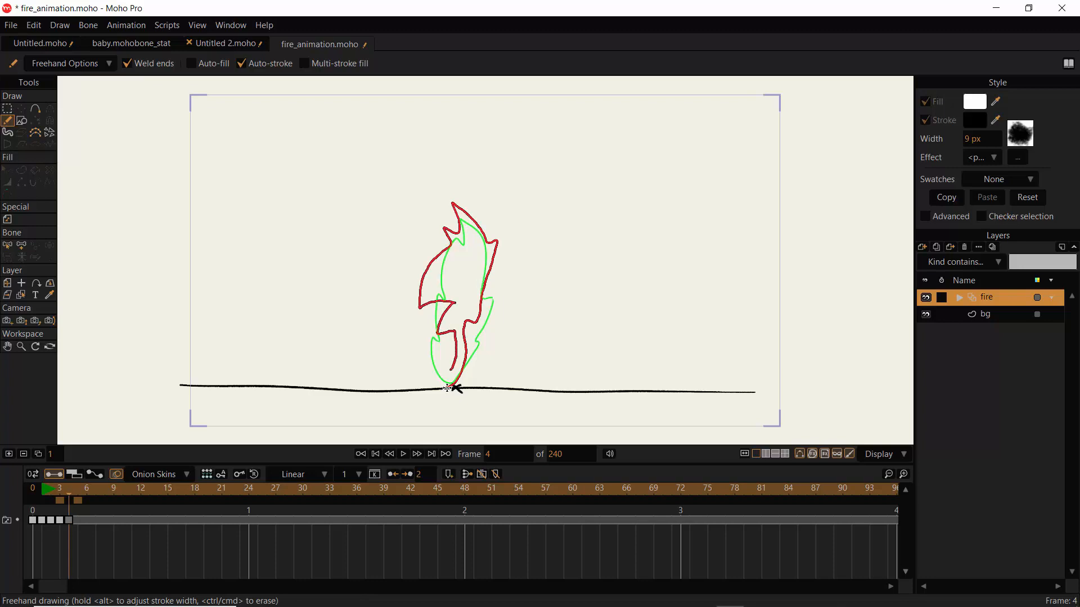
pyautogui.moveTo(451, 368)
pyautogui.mouseDown()
pyautogui.moveTo(436, 360)
pyautogui.moveTo(452, 388)
pyautogui.mouseUp()
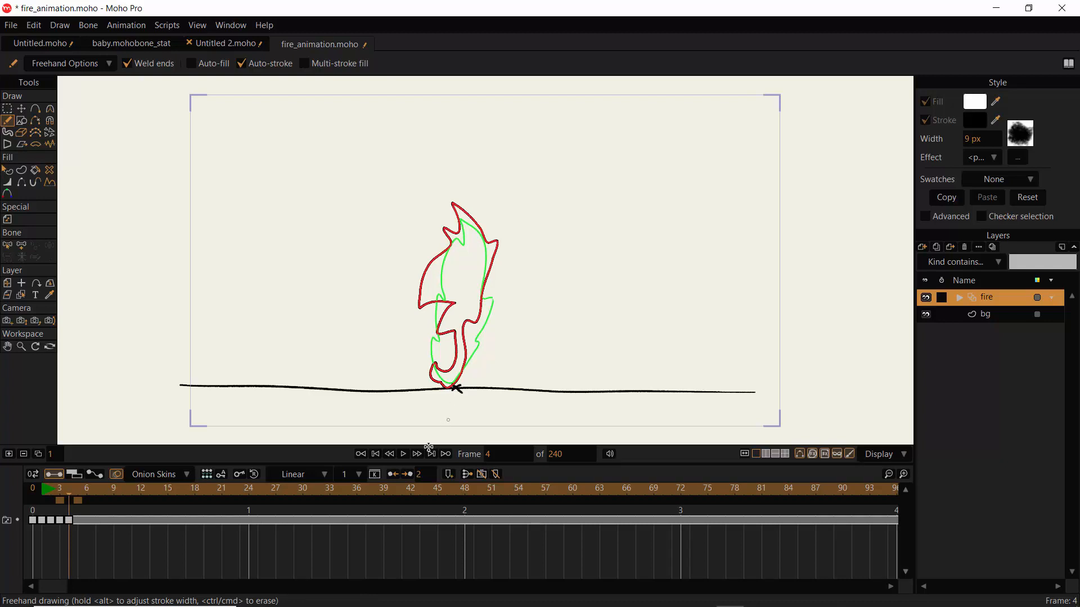
# - Hide the onion skins, check the new flame against its preceding frame, and add an empty drawing at frame 5
pyautogui.moveTo(68, 497)
pyautogui.mouseDown()
pyautogui.moveTo(79, 500)
pyautogui.moveTo(69, 501)
pyautogui.mouseUp()
pyautogui.click(60, 501)
pyautogui.click(77, 501)
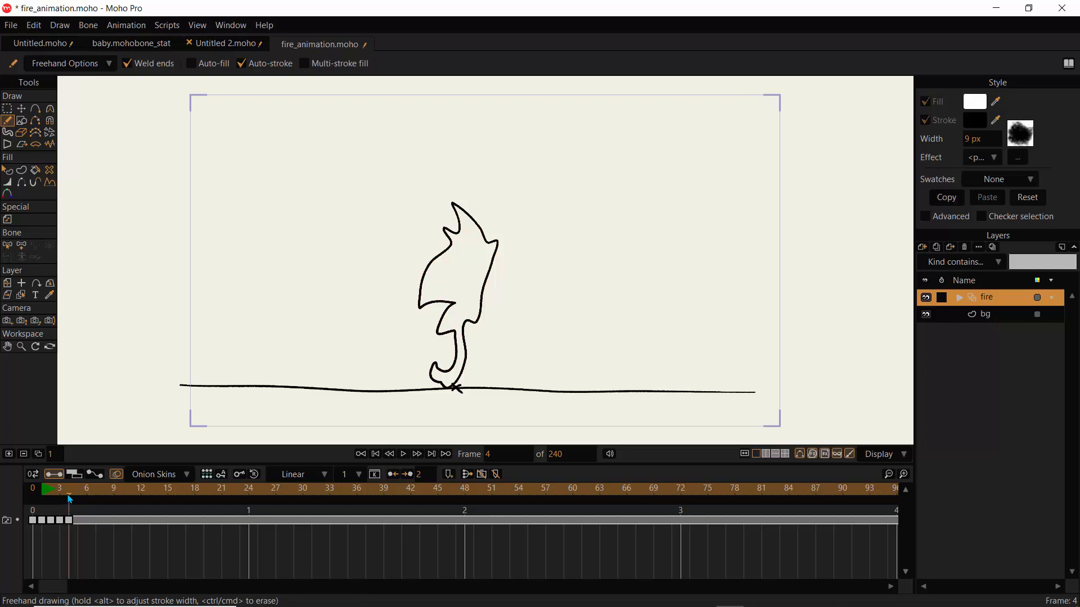
pyautogui.press('Left')
pyautogui.press('Right')
pyautogui.press('Right')
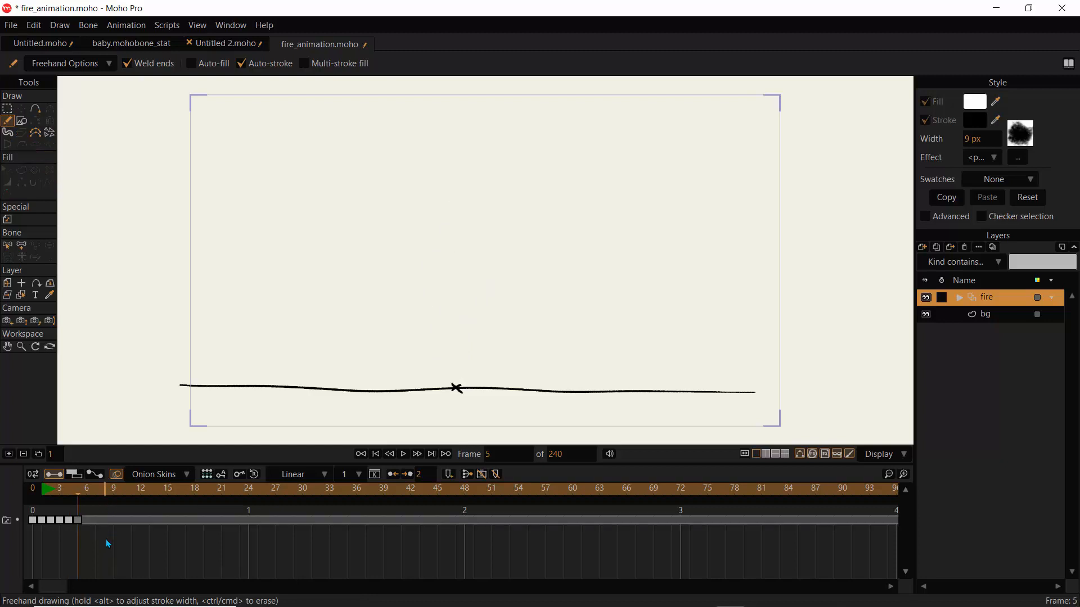
# - Review the flame motion leading up to frame 5 and turn the previous- and next-frame onion skins back on
pyautogui.press('Left')
pyautogui.press('Left')
pyautogui.press('Left')
pyautogui.press('Right')
pyautogui.press('Right')
pyautogui.press('Right')
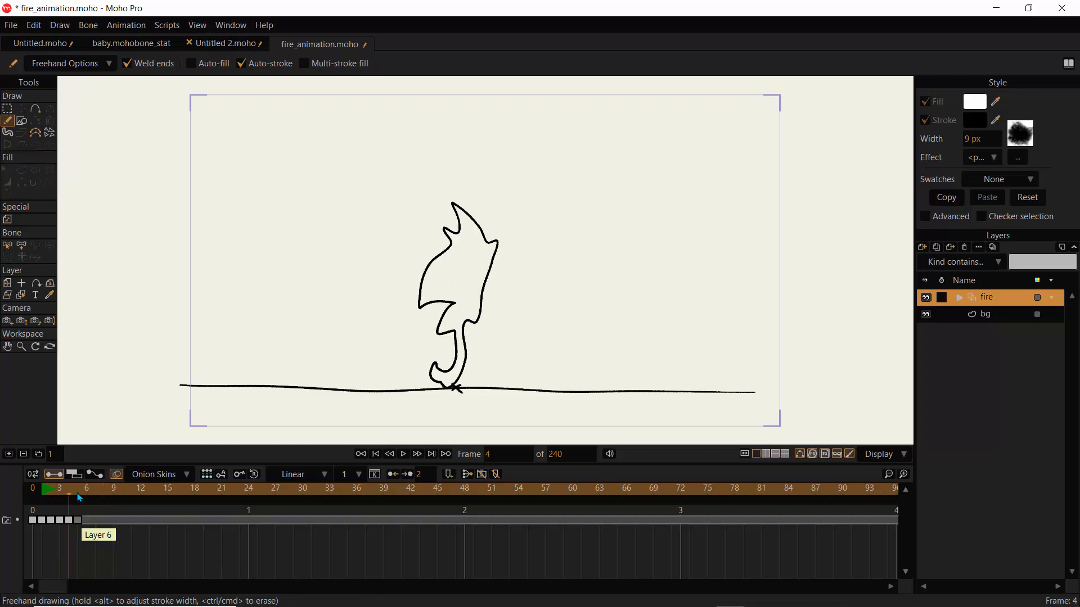
pyautogui.press('Left')
pyautogui.press('Right')
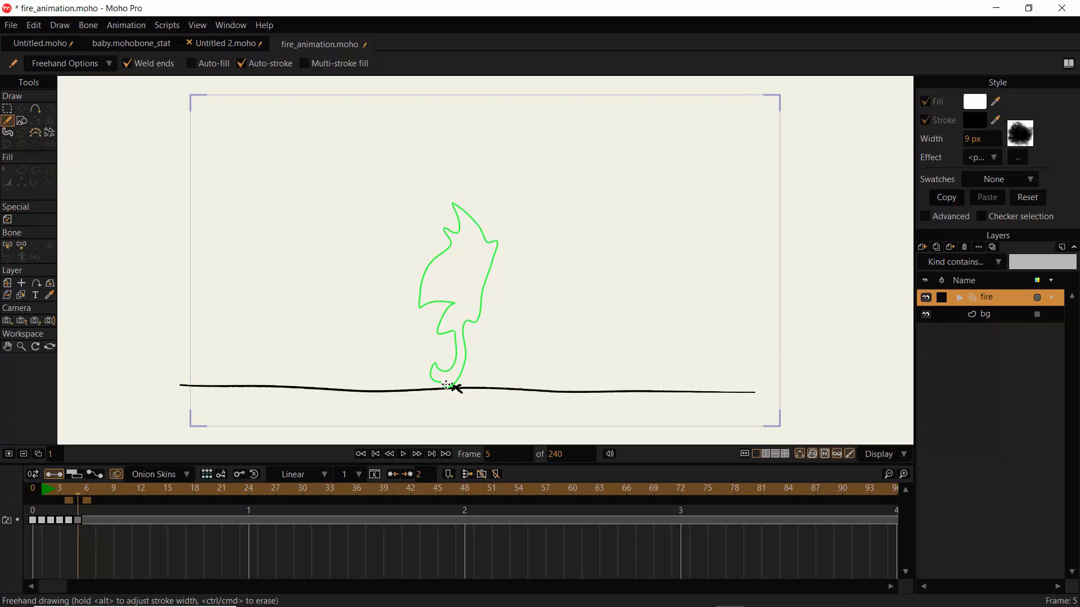
# - Draw the sixth flame outline on frame 5 as a tall, slim, wavy shape whose thin tip bends to the right
pyautogui.moveTo(445, 386); pyautogui.dragTo(459, 382)
pyautogui.moveTo(466, 335)
pyautogui.mouseDown()
pyautogui.moveTo(492, 276)
pyautogui.moveTo(477, 274)
pyautogui.moveTo(460, 226)
pyautogui.moveTo(497, 192)
pyautogui.mouseUp()
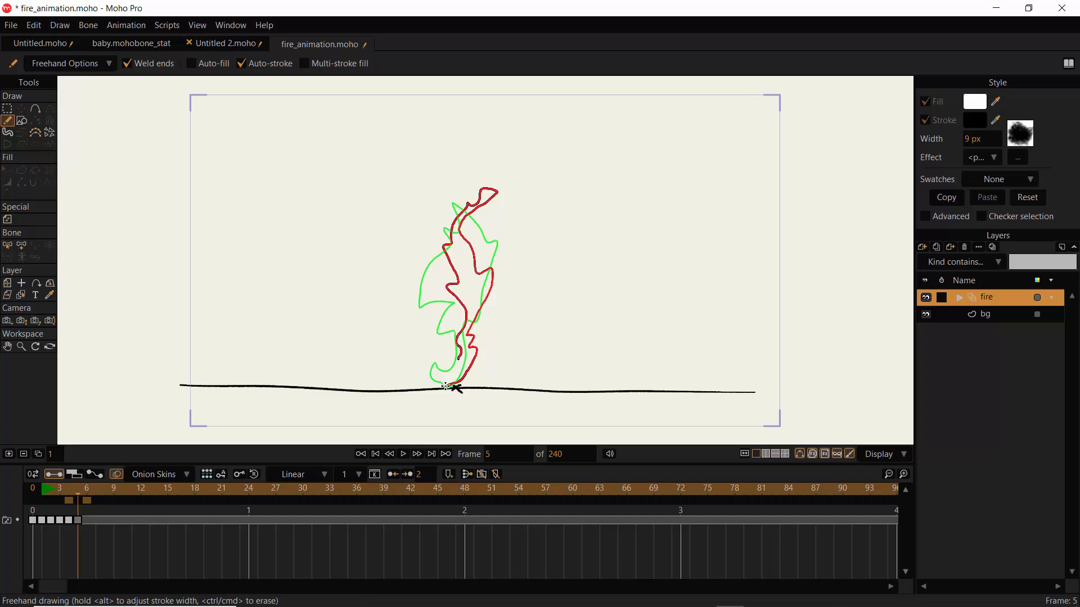
pyautogui.moveTo(446, 387); pyautogui.dragTo(453, 388)
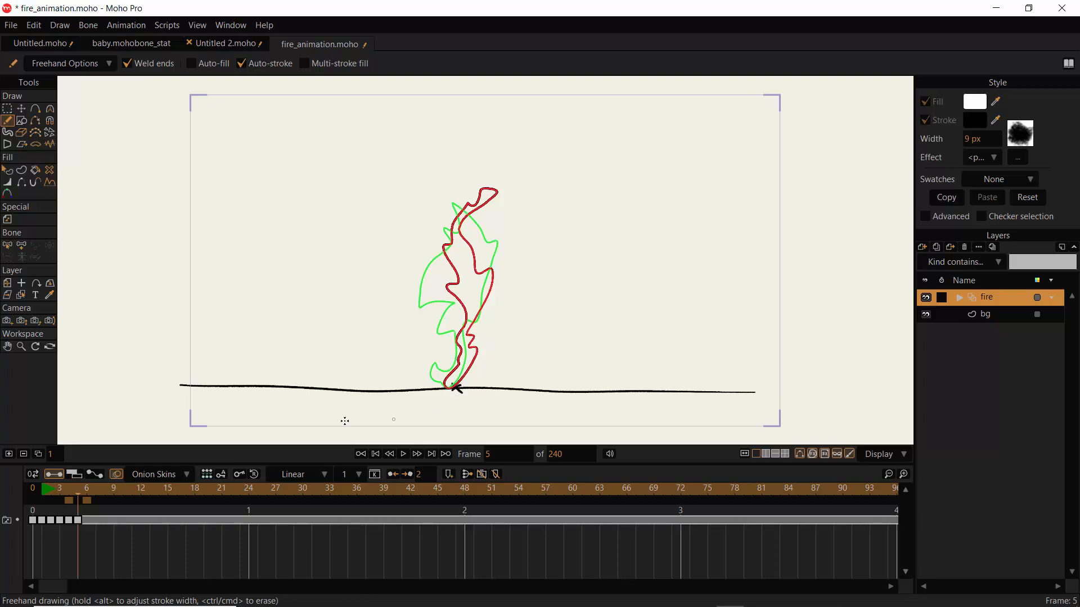
# - Add a drawing at frame 6 with a shorter flame that has a rounded base and a thin tip leaning left
pyautogui.click(85, 521)
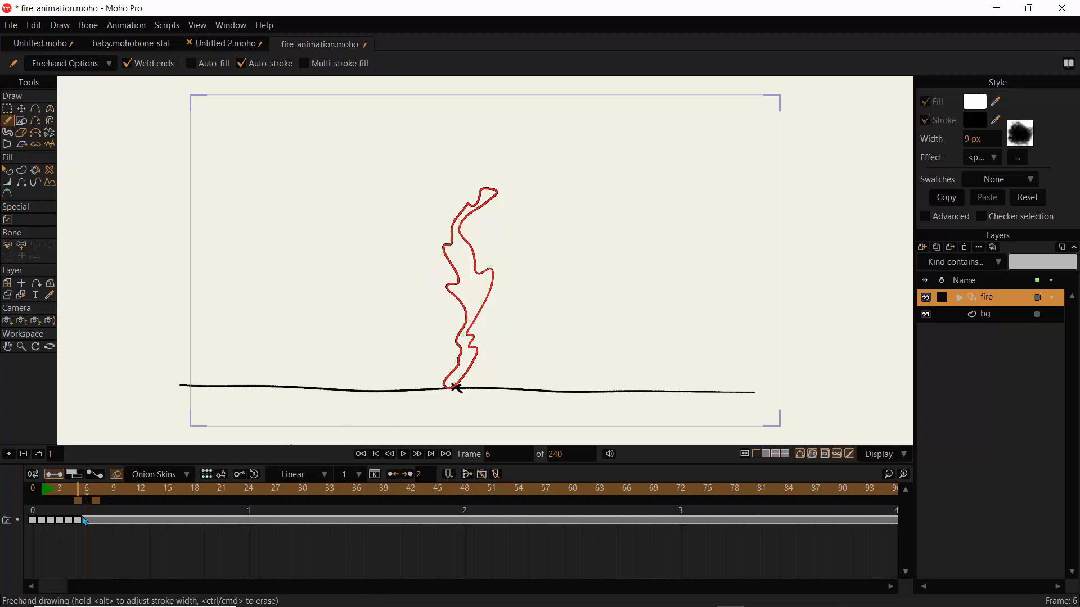
pyautogui.click(9, 453)
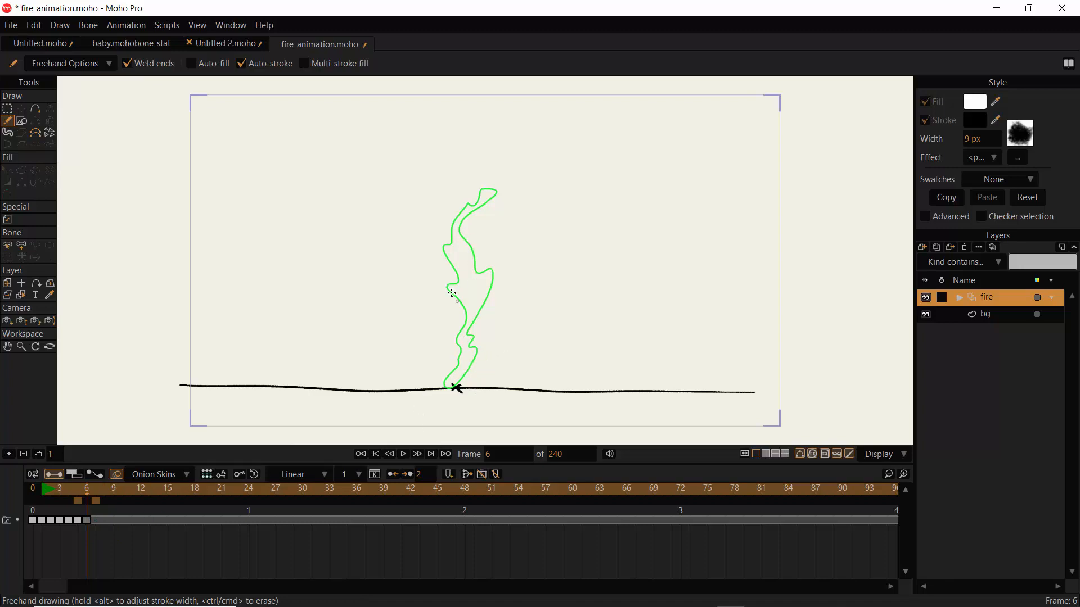
pyautogui.moveTo(460, 260); pyautogui.dragTo(449, 248)
pyautogui.moveTo(460, 292); pyautogui.dragTo(450, 321)
pyautogui.moveTo(476, 351)
pyautogui.mouseDown()
pyautogui.moveTo(484, 294)
pyautogui.moveTo(448, 248)
pyautogui.mouseUp()
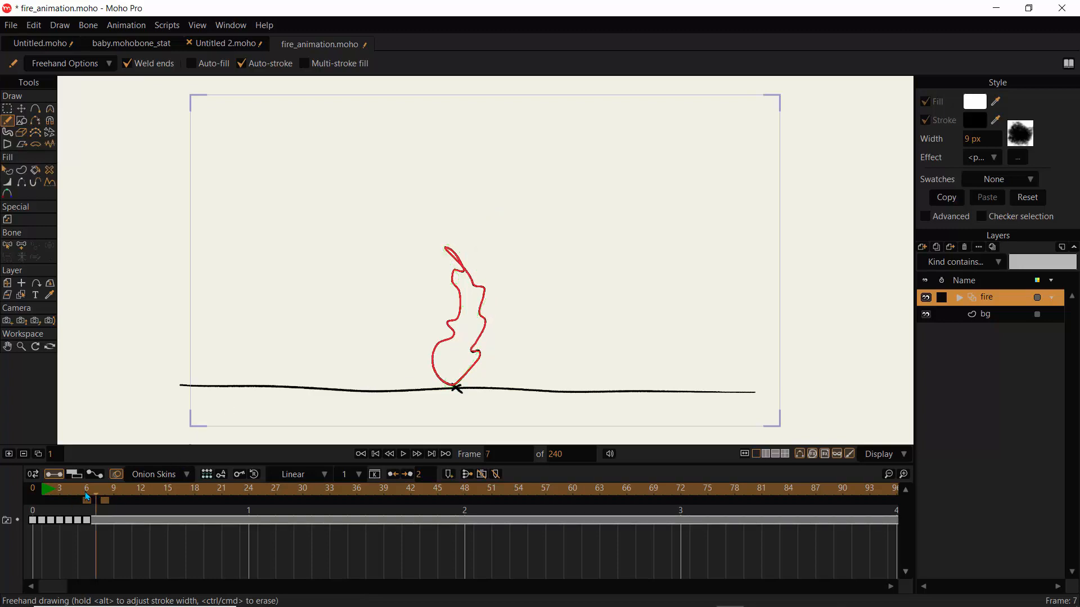
# - Add a drawing at frame 7 with a lower flame that has a broad base, wavy sides and a pointed tip
pyautogui.click(92, 494)
pyautogui.click(9, 455)
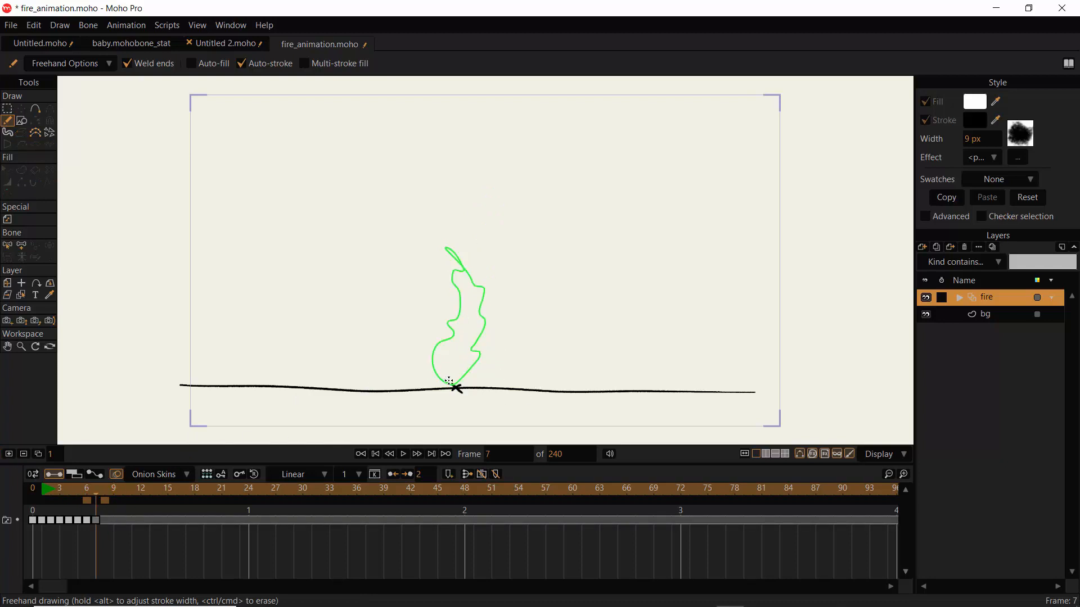
pyautogui.moveTo(466, 383); pyautogui.dragTo(485, 353)
pyautogui.moveTo(483, 302); pyautogui.dragTo(464, 285)
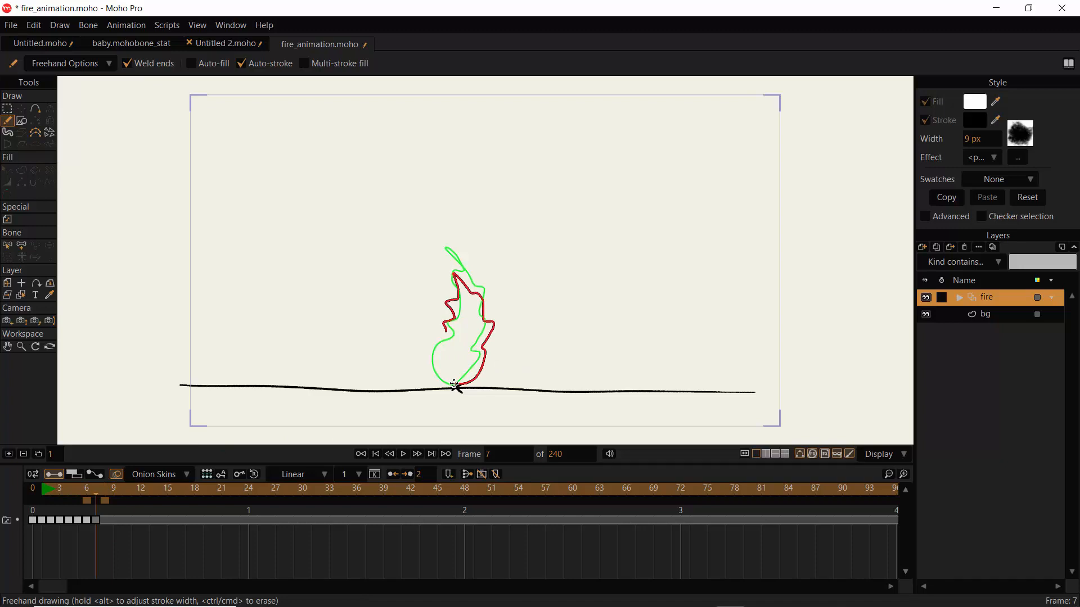
pyautogui.moveTo(454, 384); pyautogui.dragTo(456, 387)
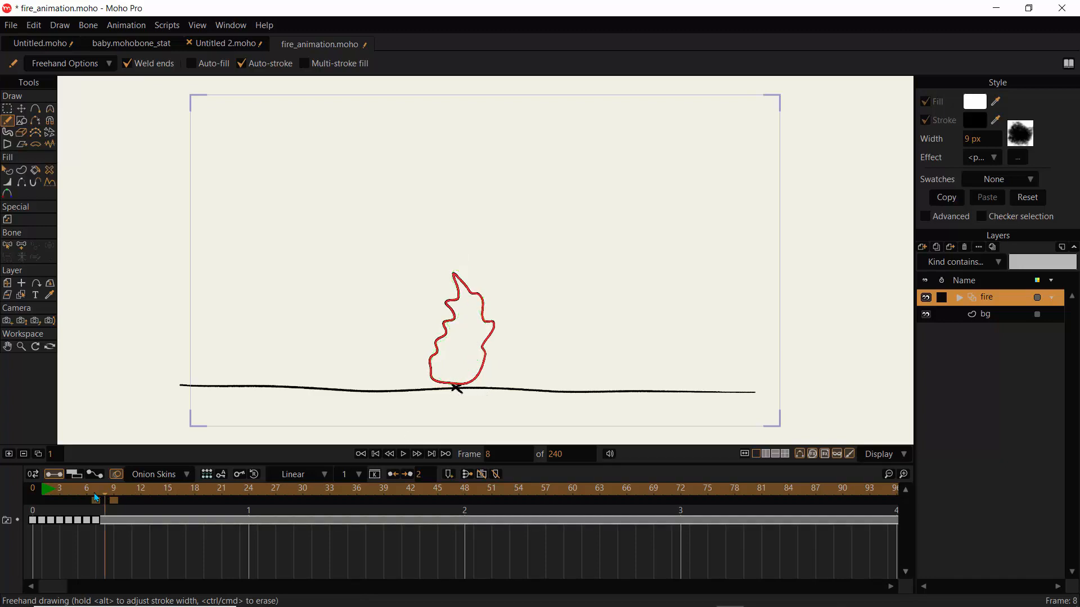
# - Add a drawing at frame 8 with a wavy flame whose long, thin tip rises and hooks over to the right
pyautogui.click(9, 455)
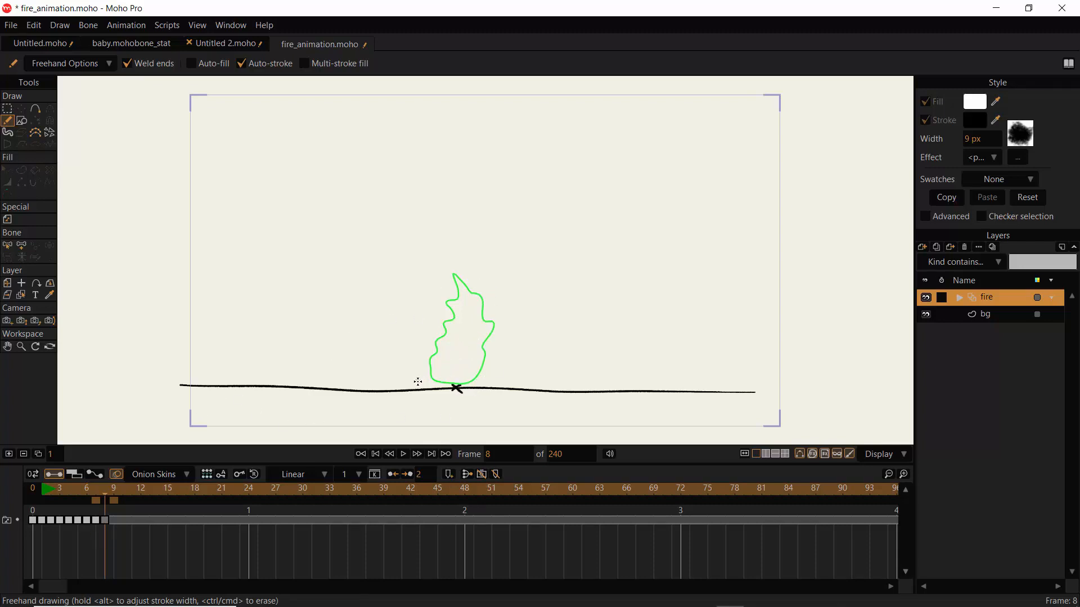
pyautogui.moveTo(447, 386); pyautogui.dragTo(448, 384)
pyautogui.moveTo(463, 274)
pyautogui.mouseDown()
pyautogui.moveTo(475, 233)
pyautogui.moveTo(454, 292)
pyautogui.mouseUp()
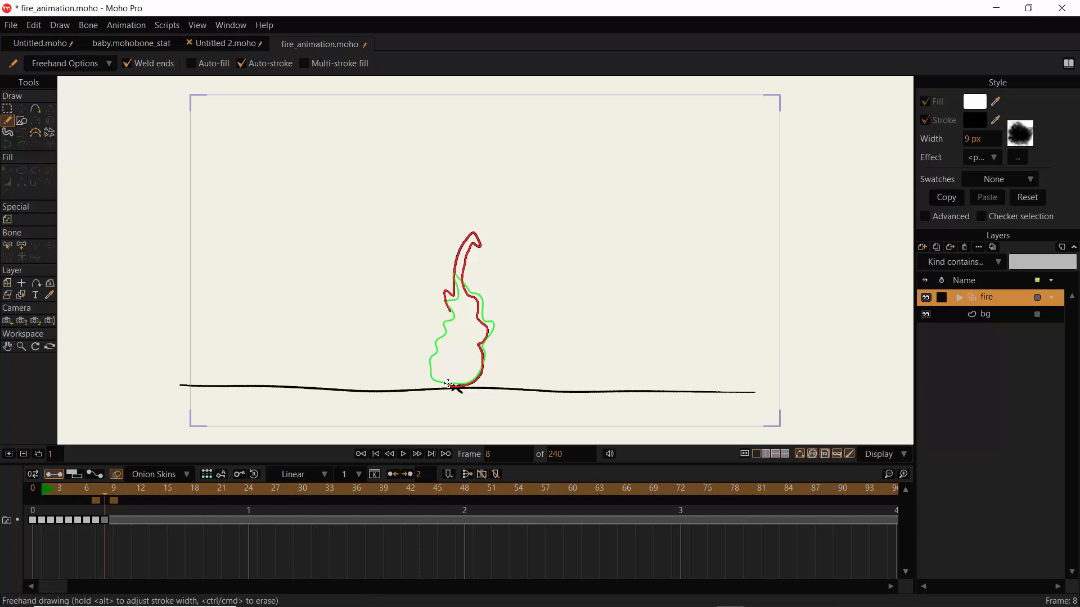
pyautogui.moveTo(438, 342)
pyautogui.mouseDown()
pyautogui.moveTo(437, 372)
pyautogui.moveTo(450, 384)
pyautogui.mouseUp()
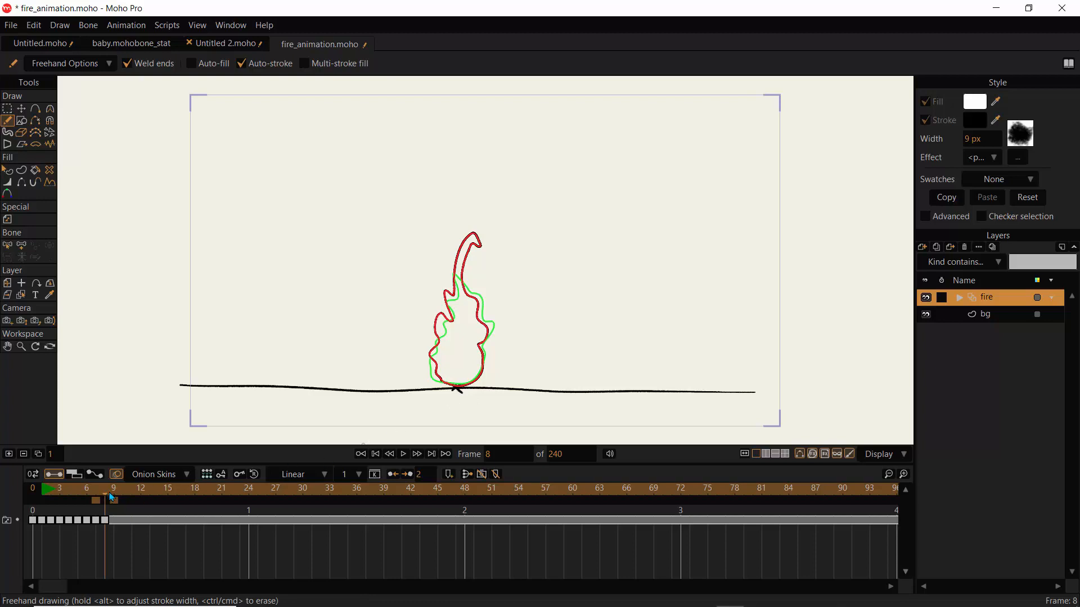
# - Add a drawing at frame 9 with a taller, wavy flame that leans right into a sharp tip
pyautogui.click(112, 497)
pyautogui.click(8, 454)
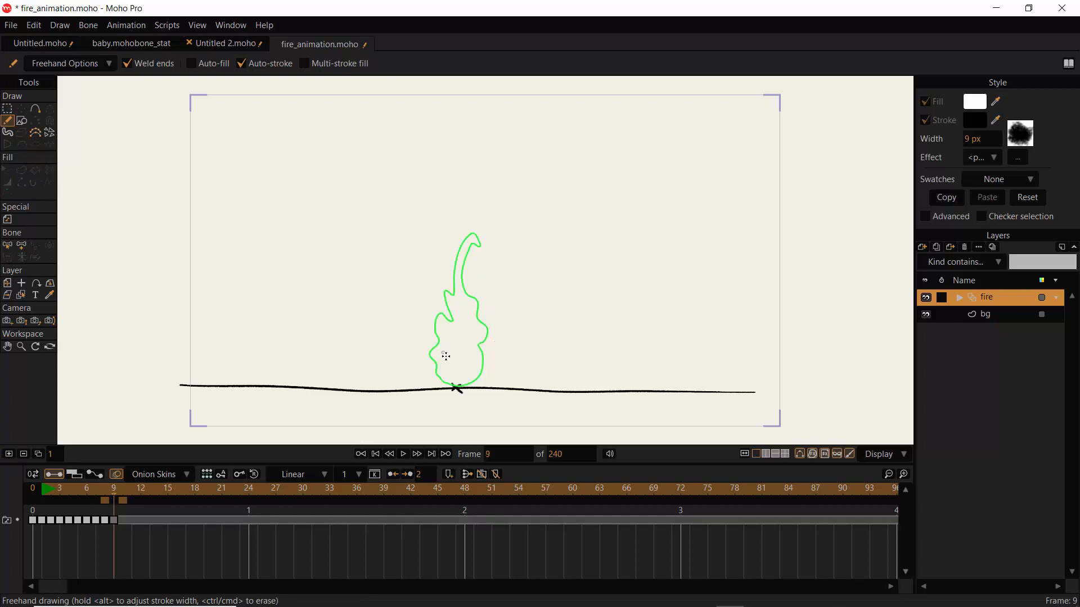
pyautogui.moveTo(457, 387)
pyautogui.mouseDown()
pyautogui.moveTo(482, 353)
pyautogui.moveTo(472, 298)
pyautogui.mouseUp()
pyautogui.moveTo(479, 261); pyautogui.dragTo(499, 217)
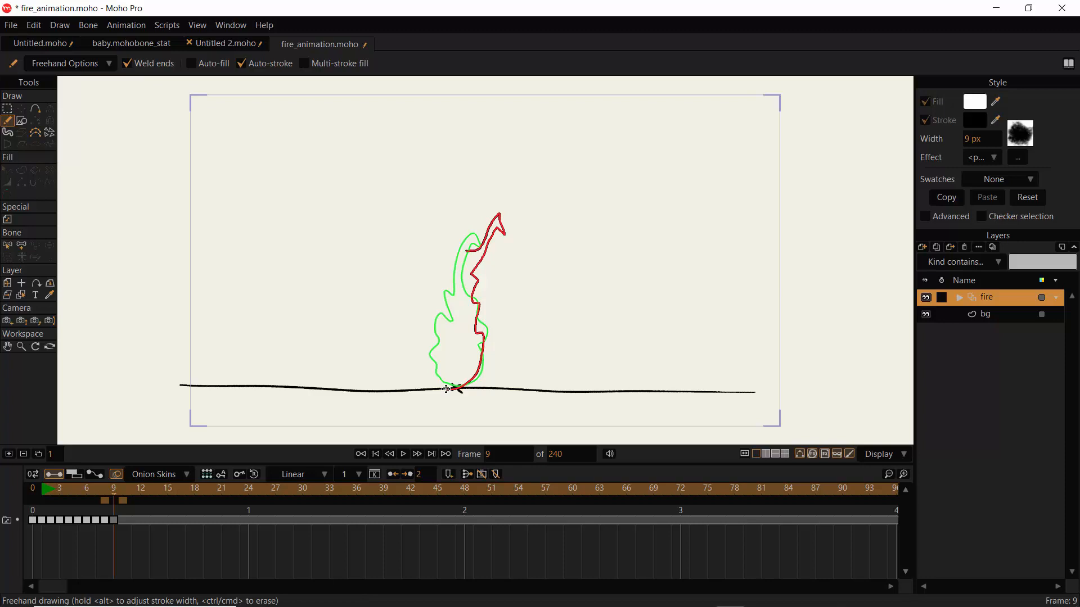
pyautogui.moveTo(452, 266)
pyautogui.mouseDown()
pyautogui.moveTo(439, 284)
pyautogui.moveTo(452, 350)
pyautogui.mouseUp()
pyautogui.moveTo(446, 389); pyautogui.dragTo(448, 389)
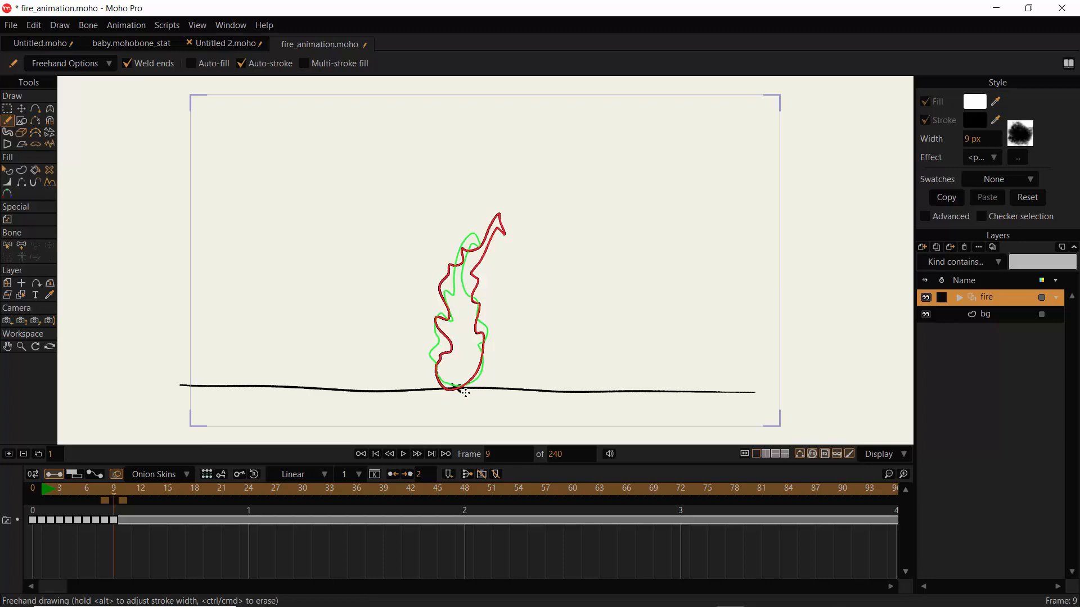
# - Add a drawing at frame 10 with a tall flame curling into a rounded head on a narrow neck, plus two small detached pieces above
pyautogui.press('Right')
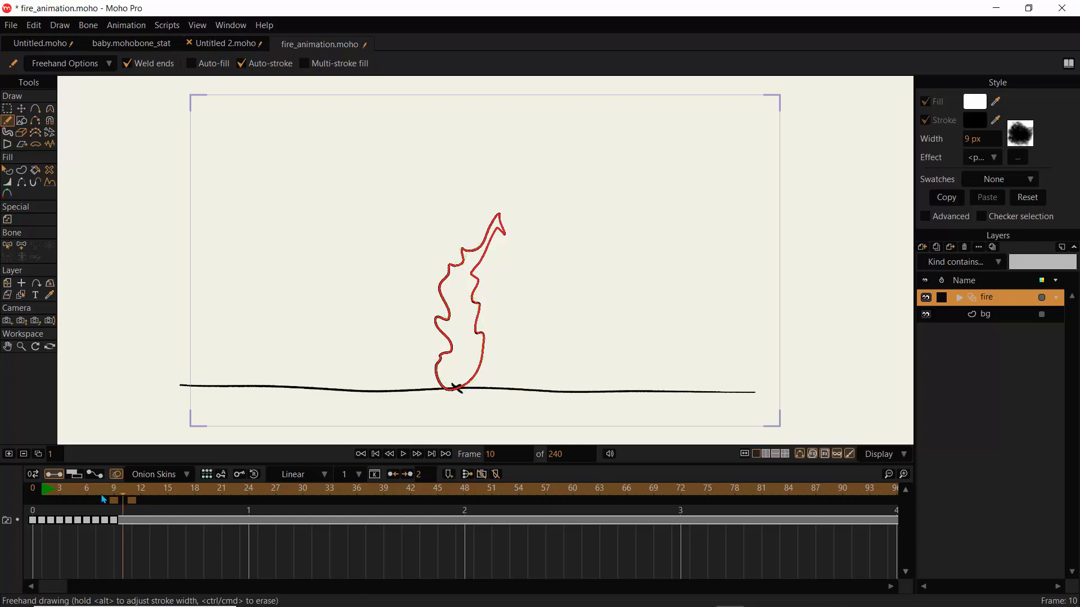
pyautogui.click(9, 454)
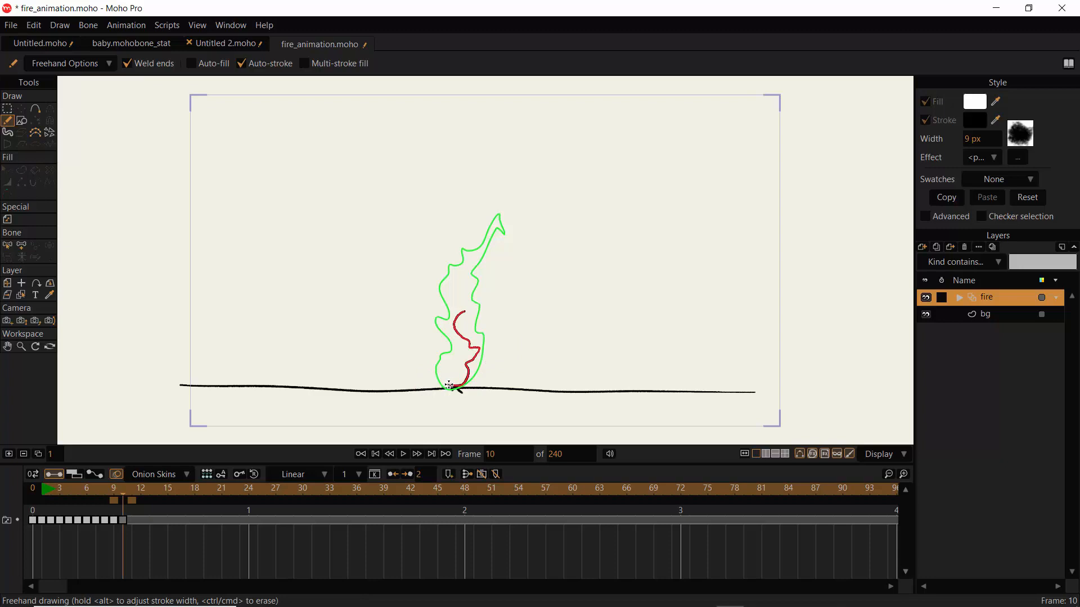
pyautogui.moveTo(473, 299)
pyautogui.mouseDown()
pyautogui.moveTo(478, 243)
pyautogui.moveTo(488, 248)
pyautogui.moveTo(499, 231)
pyautogui.moveTo(497, 210)
pyautogui.moveTo(457, 209)
pyautogui.moveTo(441, 241)
pyautogui.mouseUp()
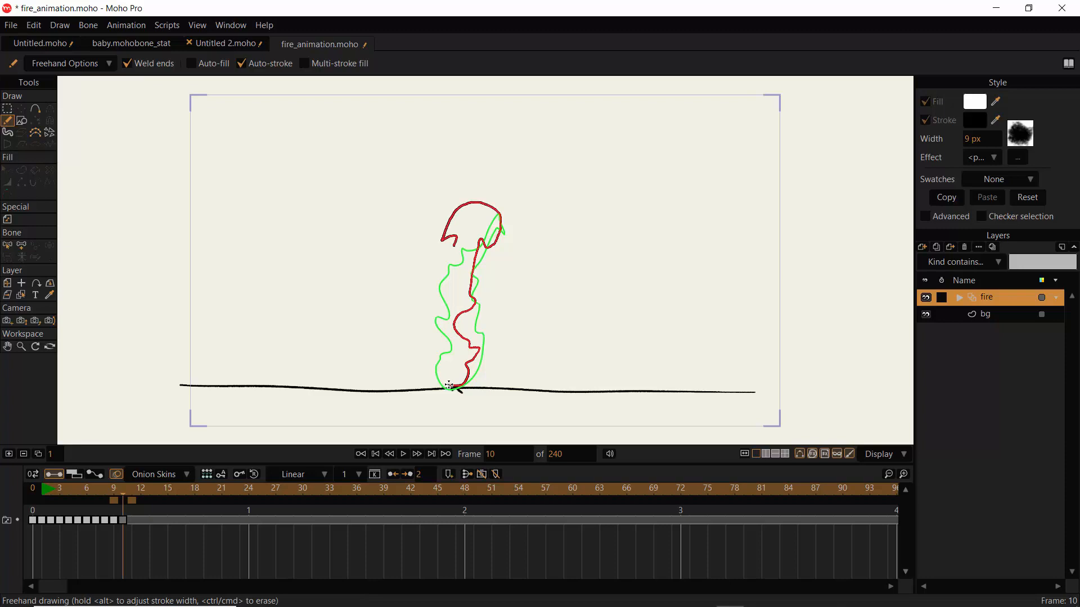
pyautogui.moveTo(452, 283); pyautogui.dragTo(446, 313)
pyautogui.moveTo(448, 385)
pyautogui.mouseDown()
pyautogui.moveTo(440, 374)
pyautogui.moveTo(447, 388)
pyautogui.moveTo(470, 374)
pyautogui.mouseUp()
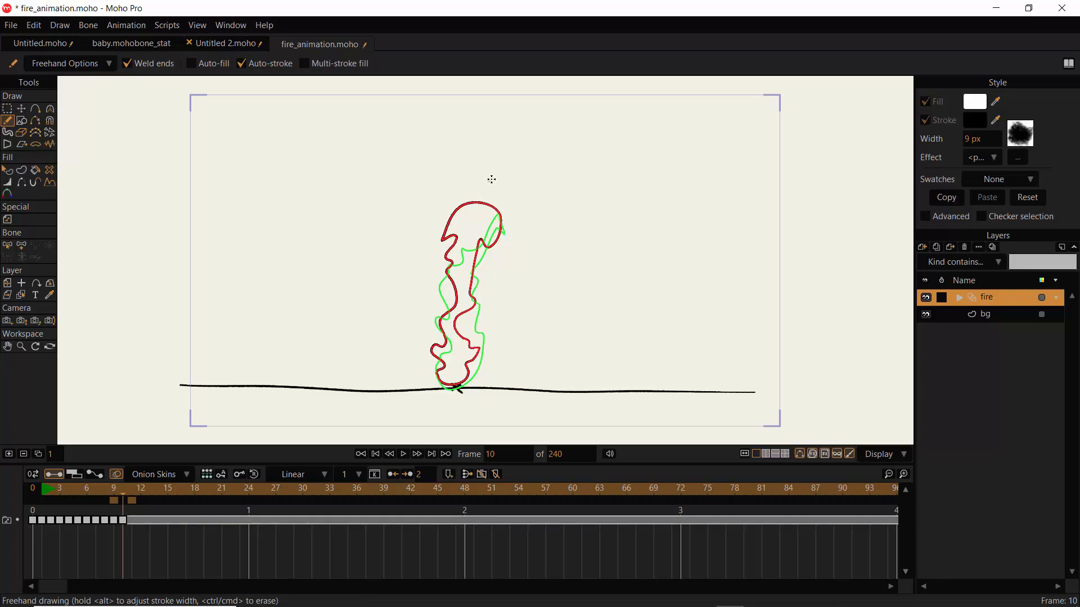
pyautogui.moveTo(492, 180); pyautogui.dragTo(492, 180)
# - Add a drawing at frame 11 with a small base flame, a separate curled flame piece above it and two tiny sparks on top
pyautogui.click(129, 496)
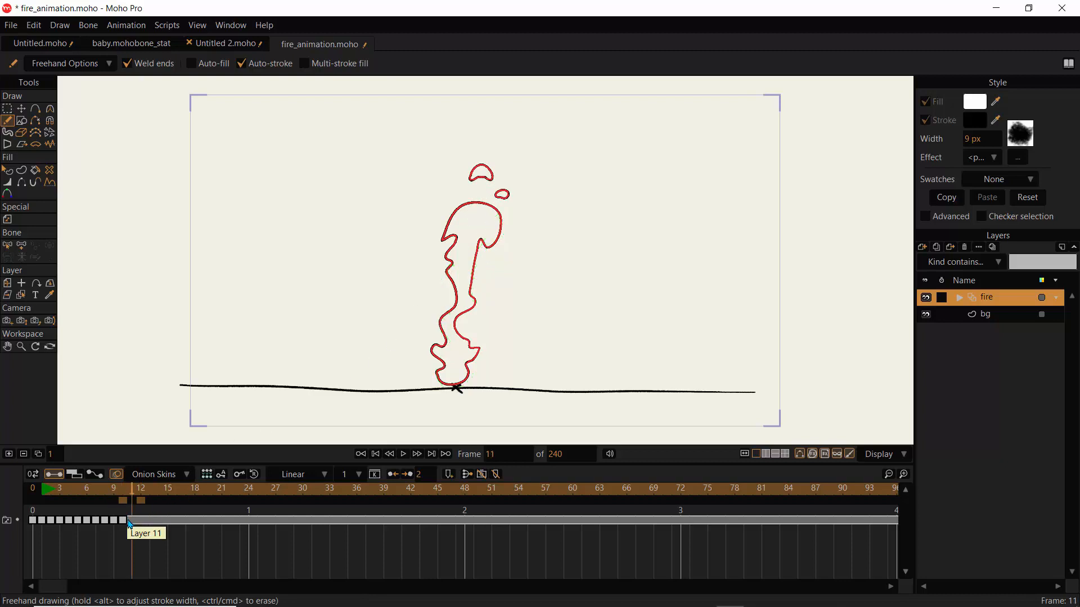
pyautogui.click(9, 454)
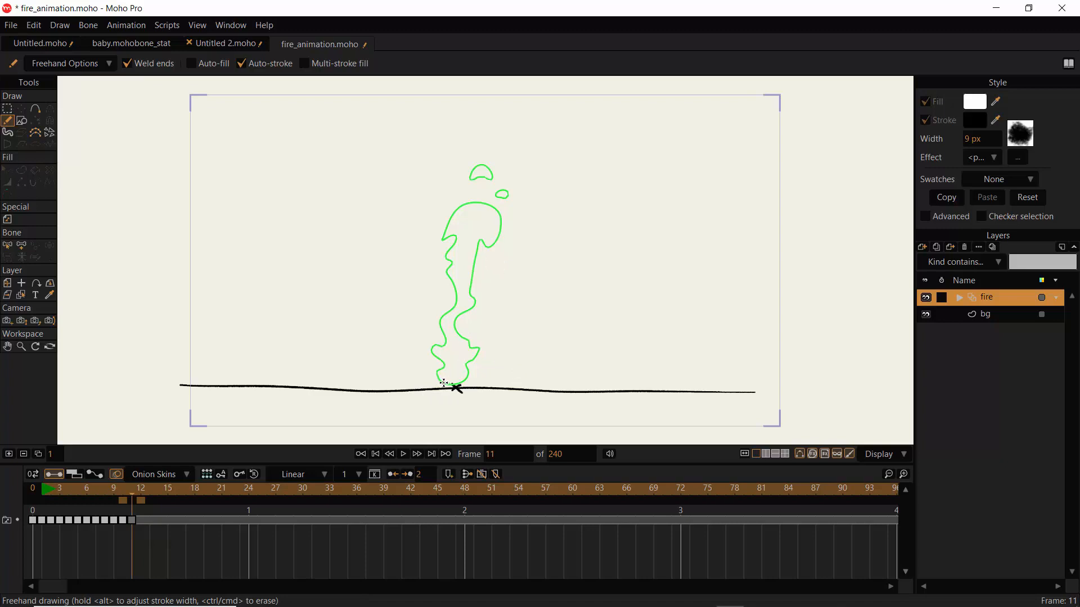
pyautogui.moveTo(446, 387); pyautogui.dragTo(480, 350)
pyautogui.moveTo(444, 385); pyautogui.dragTo(449, 387)
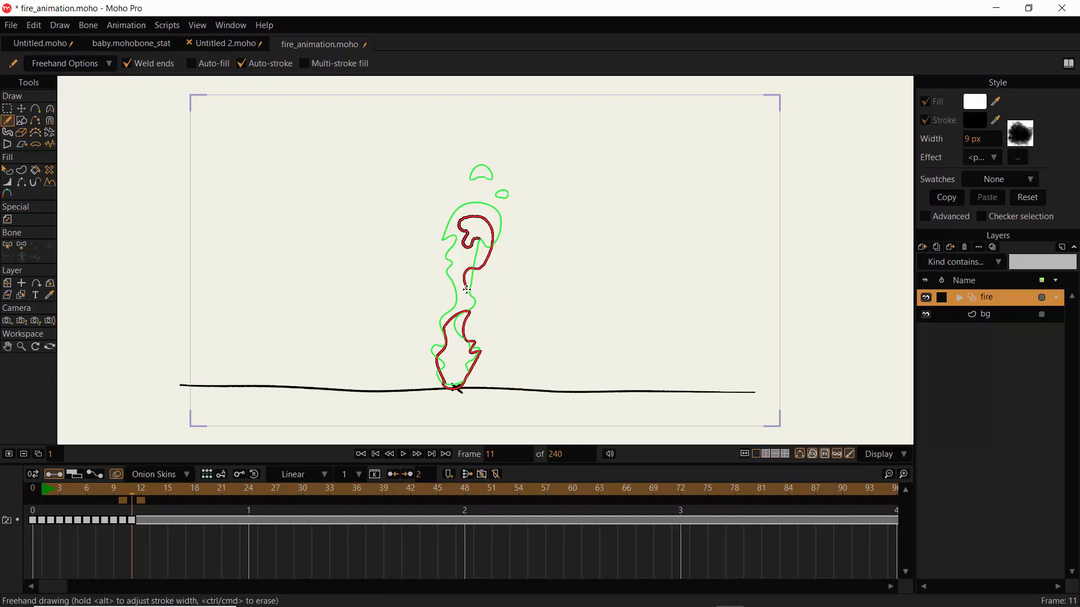
pyautogui.moveTo(466, 289); pyautogui.dragTo(465, 292)
pyautogui.moveTo(476, 192); pyautogui.dragTo(497, 193)
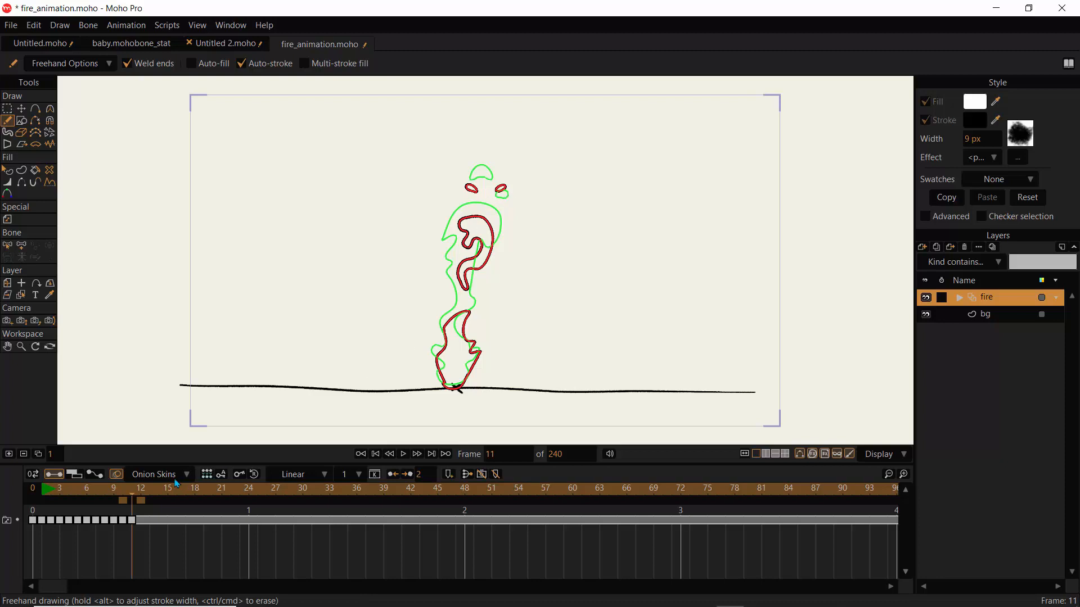
# - Add a drawing at frame 12 with a low flame ending in a pointed tip and a small wisp with a dot floating high above
pyautogui.click(141, 493)
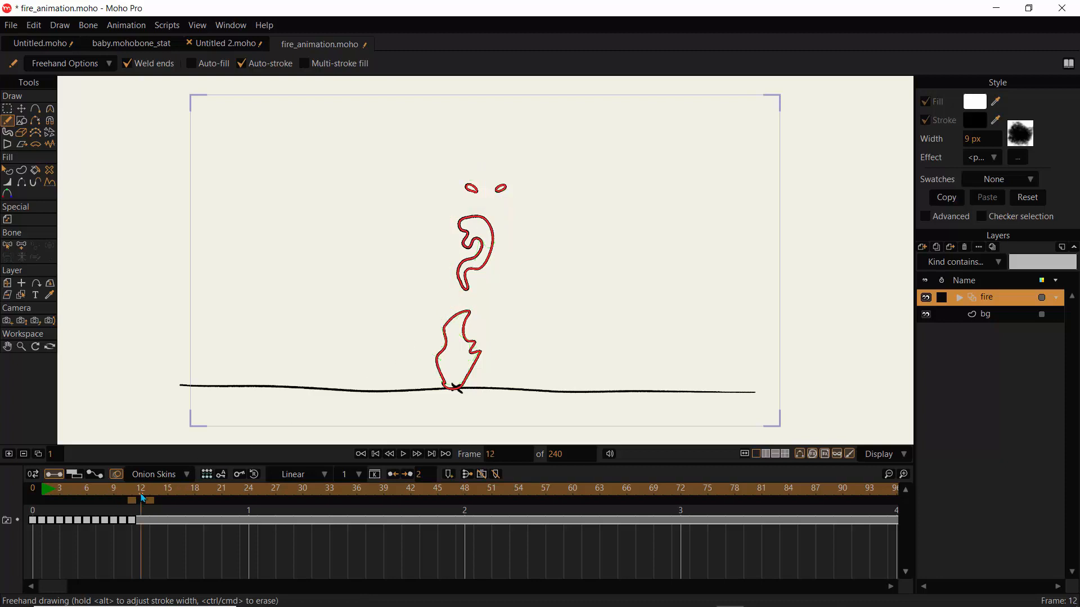
pyautogui.click(9, 454)
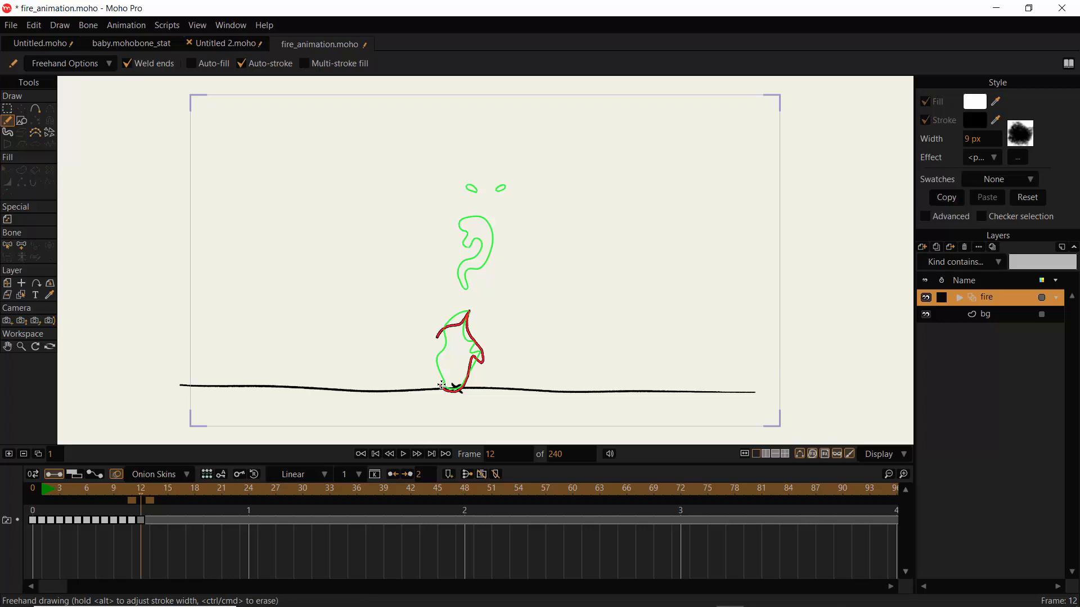
pyautogui.moveTo(441, 385); pyautogui.dragTo(442, 387)
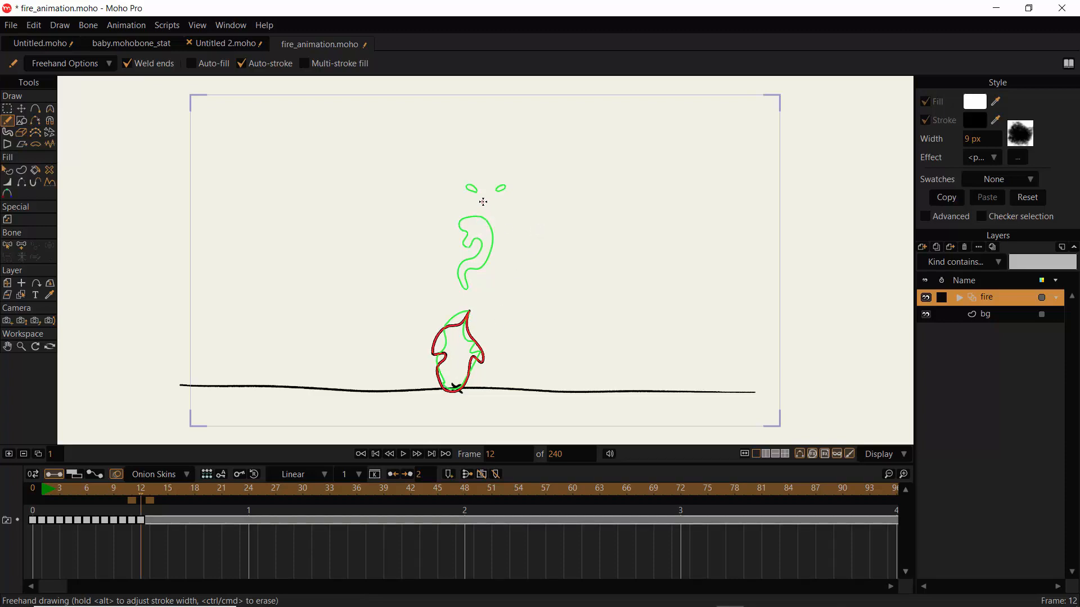
pyautogui.moveTo(482, 204)
pyautogui.mouseDown()
pyautogui.moveTo(484, 173)
pyautogui.moveTo(472, 164)
pyautogui.moveTo(488, 202)
pyautogui.mouseUp()
# - Step through the frames around frame 12 to review how the flame drawings flow into each other
pyautogui.press('Right')
pyautogui.press('Right')
pyautogui.press('Right')
pyautogui.press('Right')
pyautogui.press('Right')
pyautogui.press('Right')
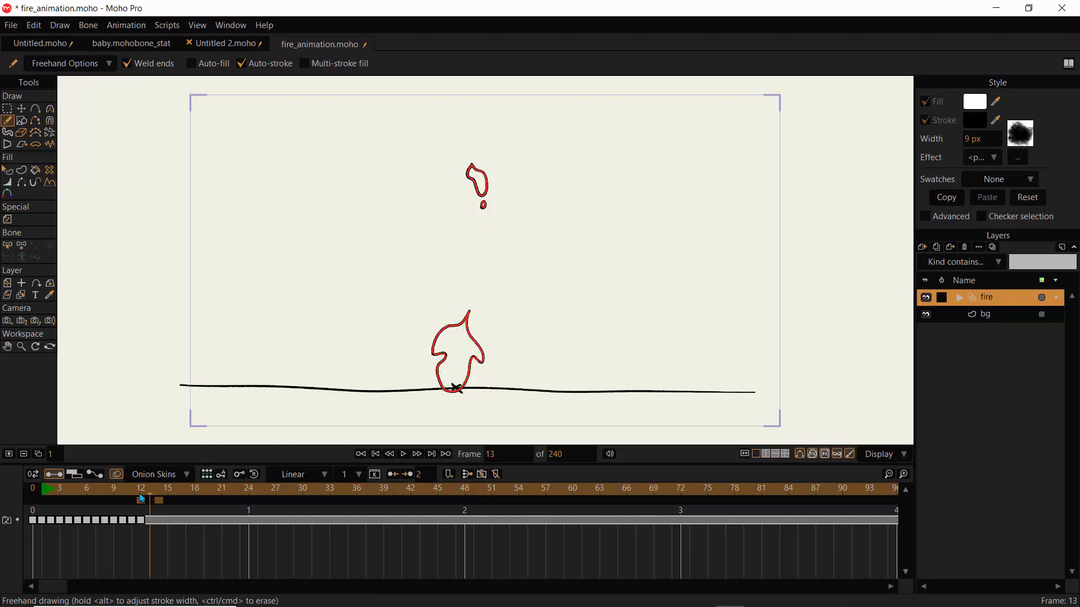
pyautogui.click(177, 498)
pyautogui.press('Left')
pyautogui.press('Left')
pyautogui.press('Left')
pyautogui.press('Left')
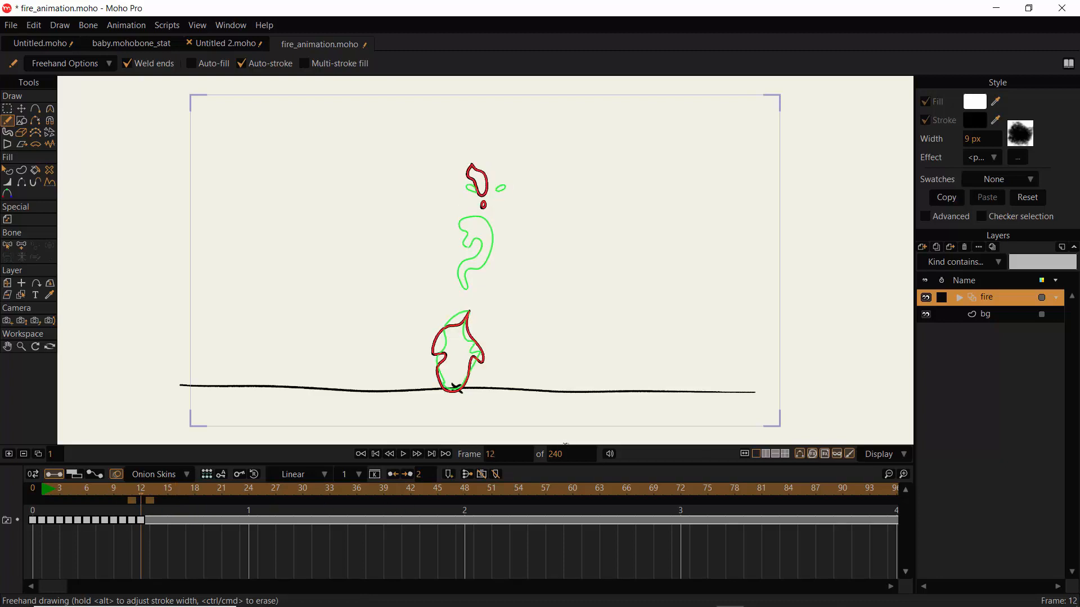
# - Set the animation's end frame to 13 and play it
pyautogui.click(562, 453)
pyautogui.write('13')
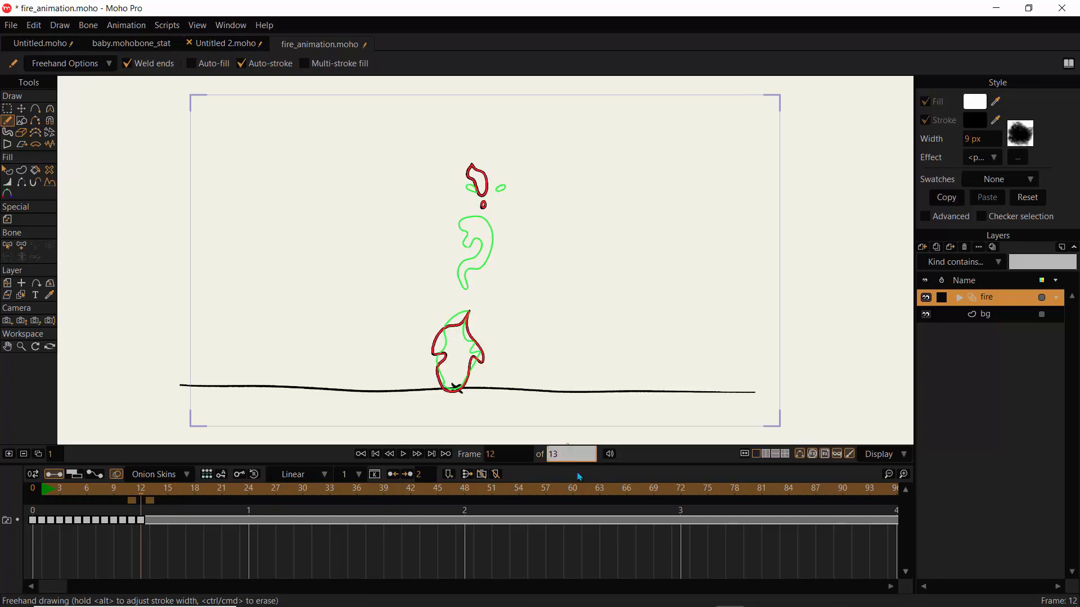
pyautogui.press('Return')
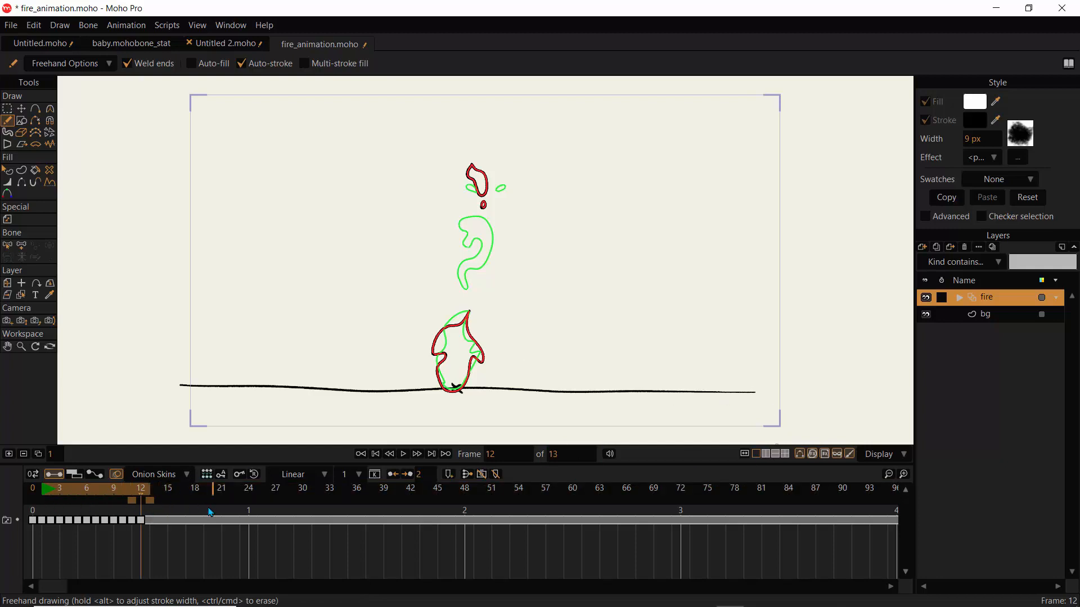
pyautogui.click(889, 475)
pyautogui.click(903, 475)
pyautogui.click(402, 455)
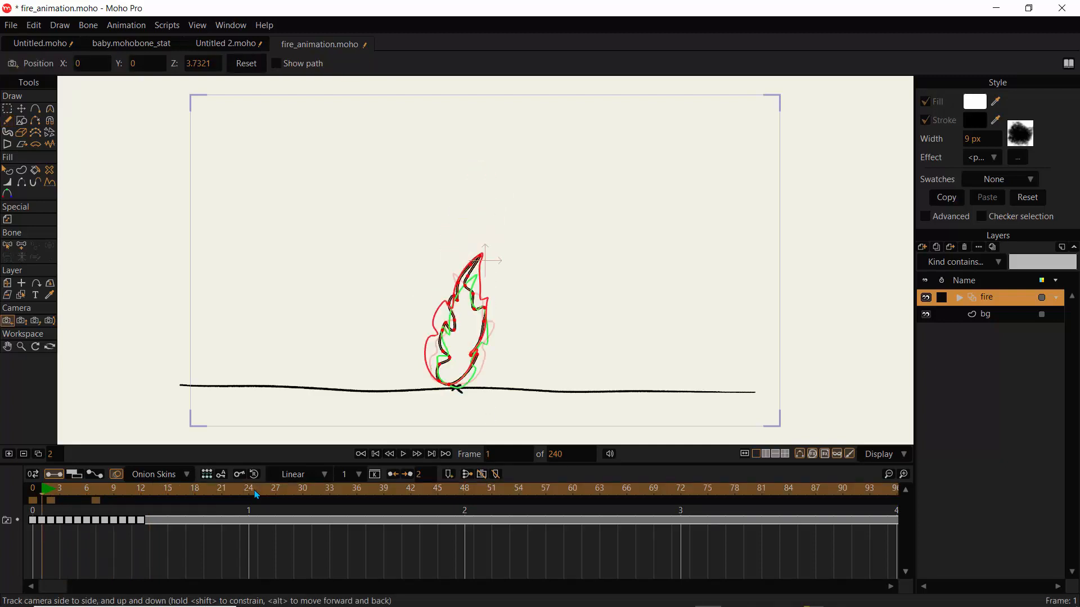
# - Set the animation's end frame to 12 and play the flame loop
pyautogui.click(147, 494)
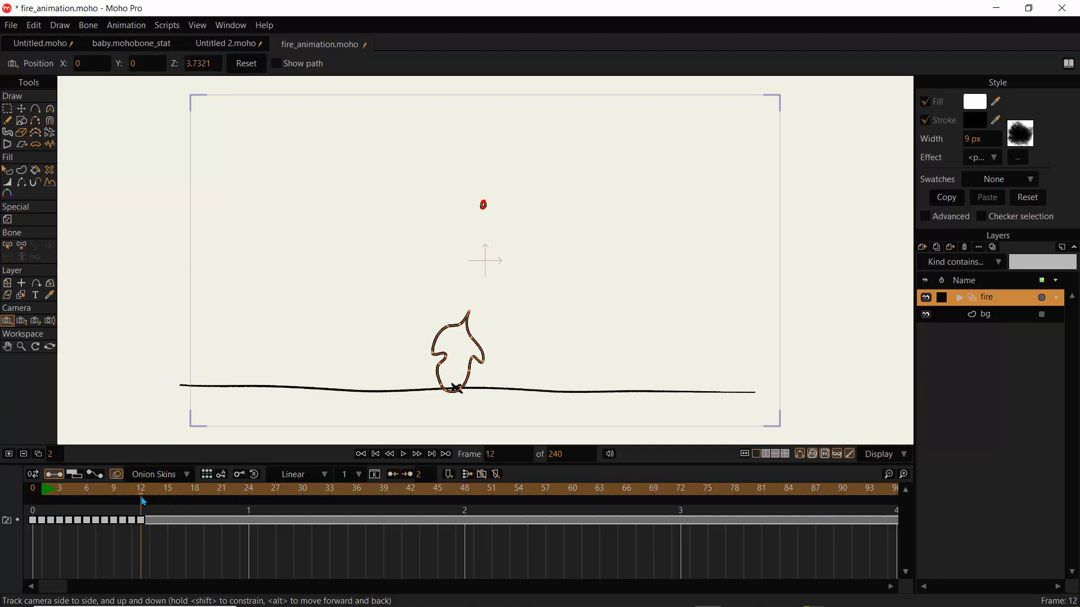
pyautogui.click(579, 456)
pyautogui.write('12')
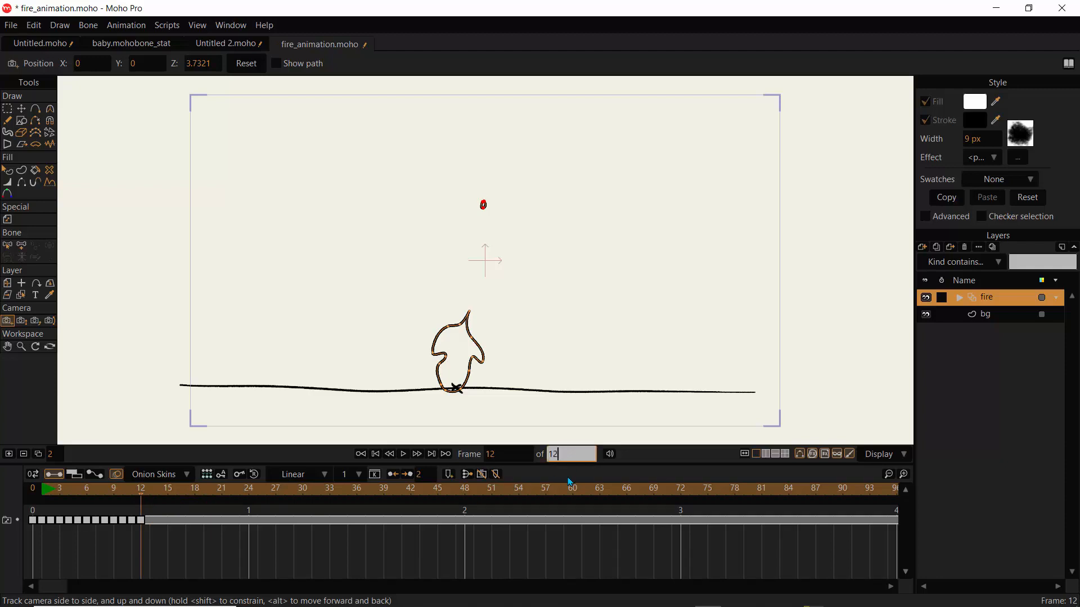
pyautogui.press('Return')
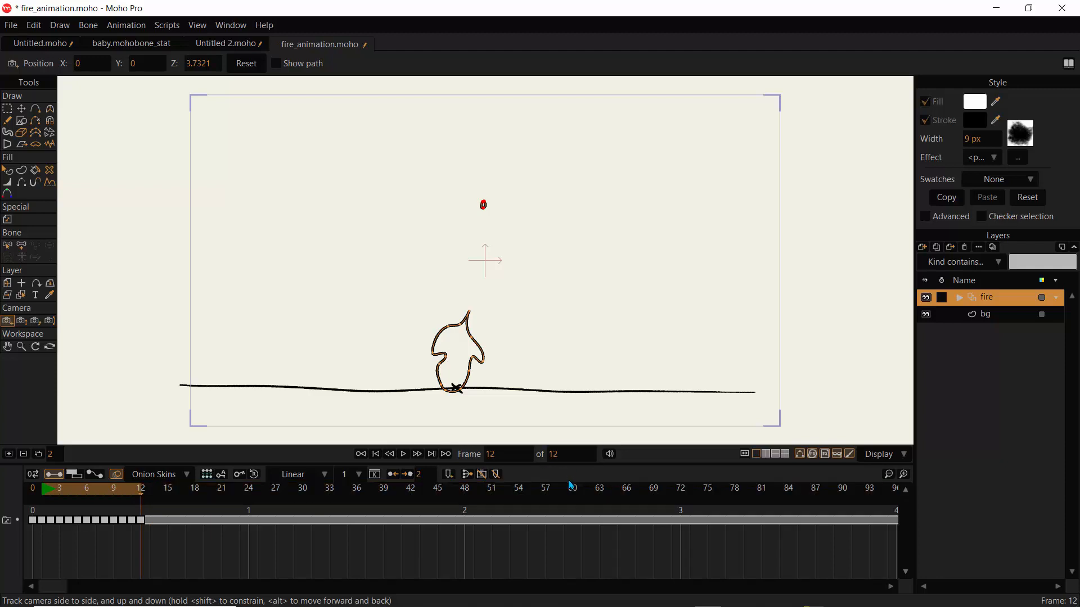
pyautogui.click(404, 455)
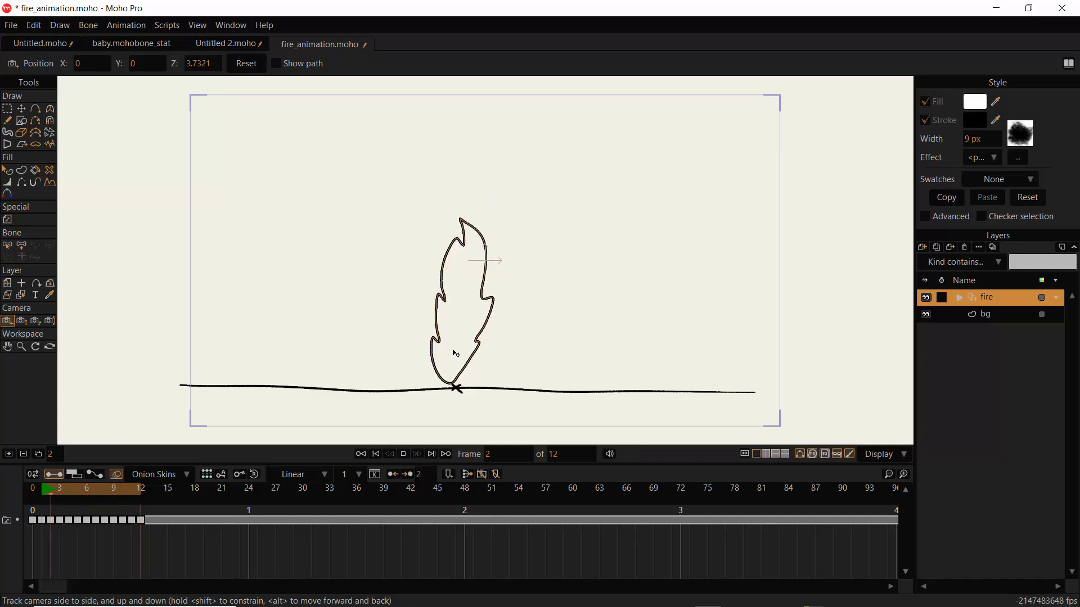
pyautogui.click(403, 454)
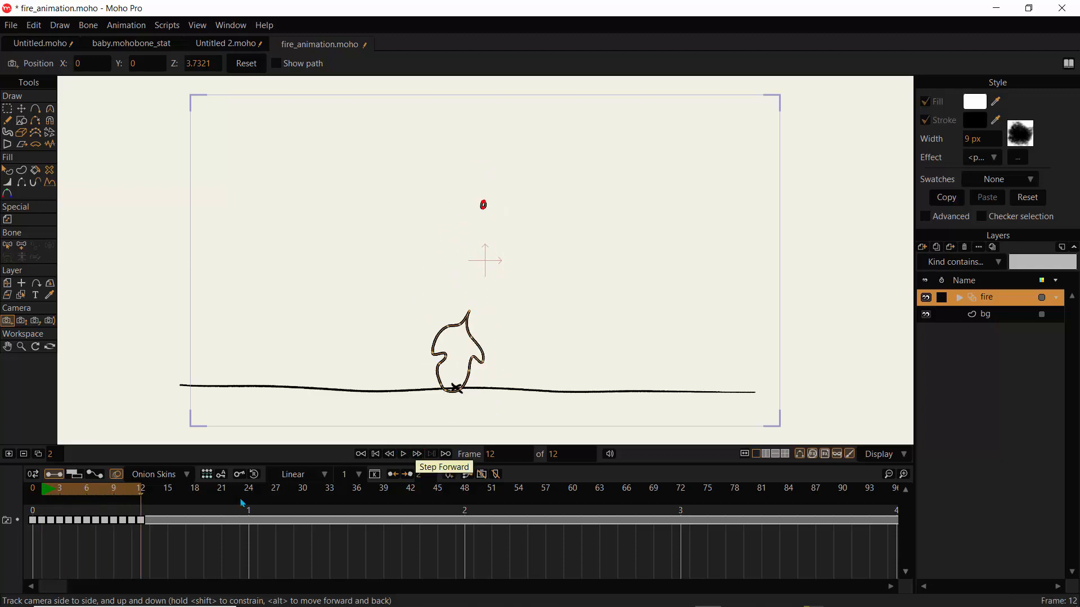
# - Stretch all the flame drawing keyframes so the last one lands on frame 24, and set the end frame to 24
pyautogui.moveTo(152, 509); pyautogui.dragTo(34, 541)
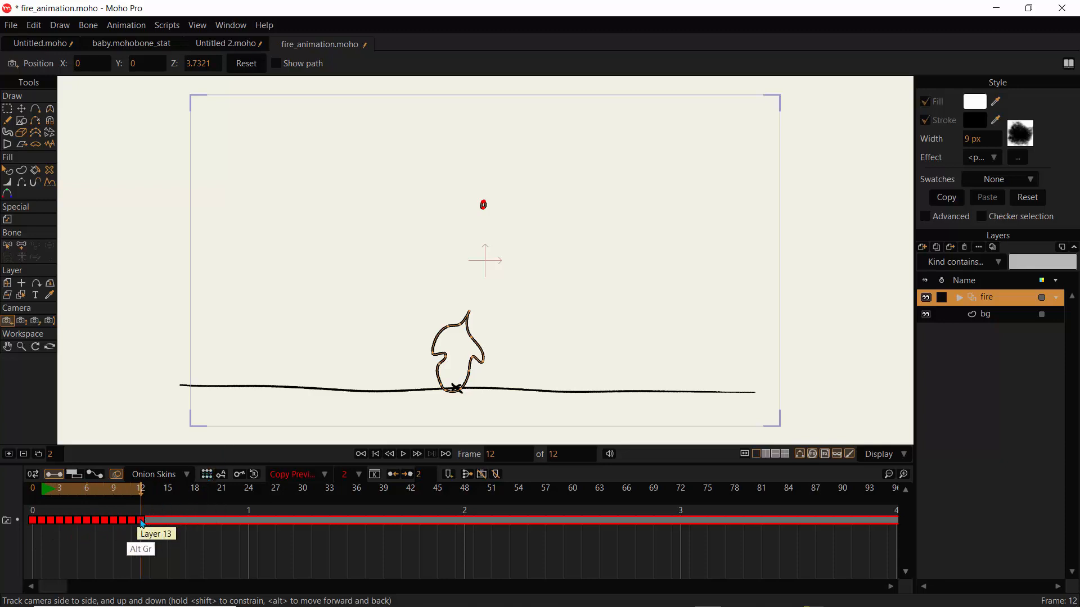
pyautogui.moveTo(140, 522); pyautogui.dragTo(249, 534)
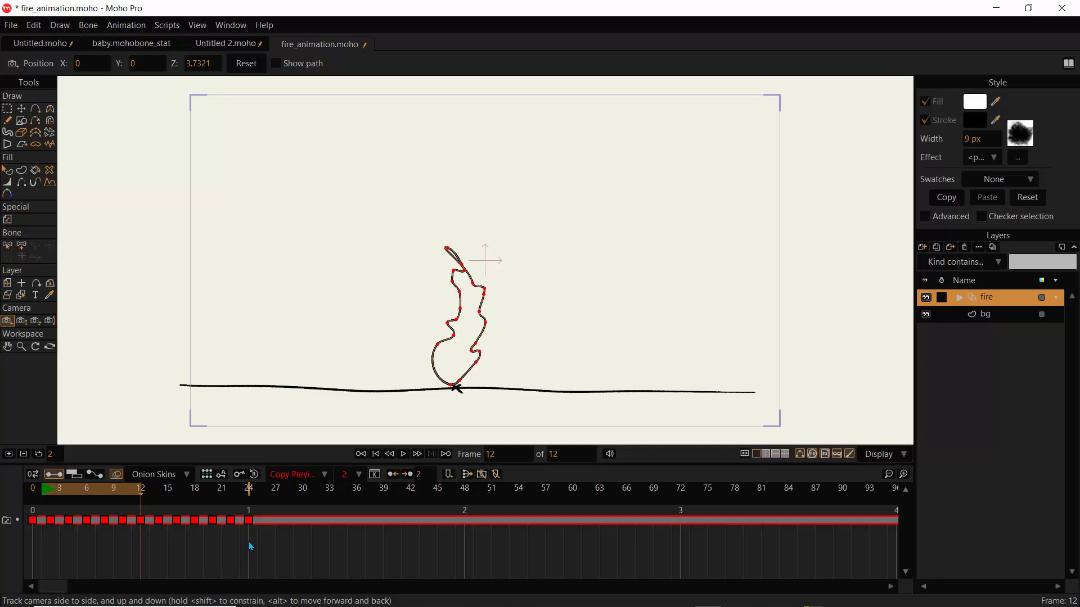
pyautogui.click(559, 460)
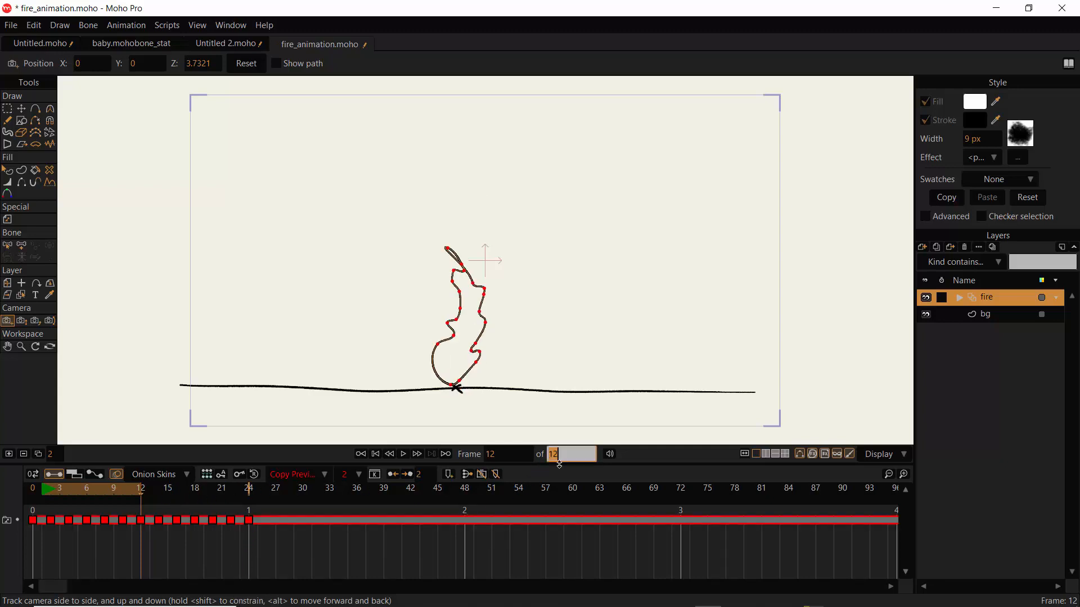
pyautogui.write('24')
pyautogui.press('Return')
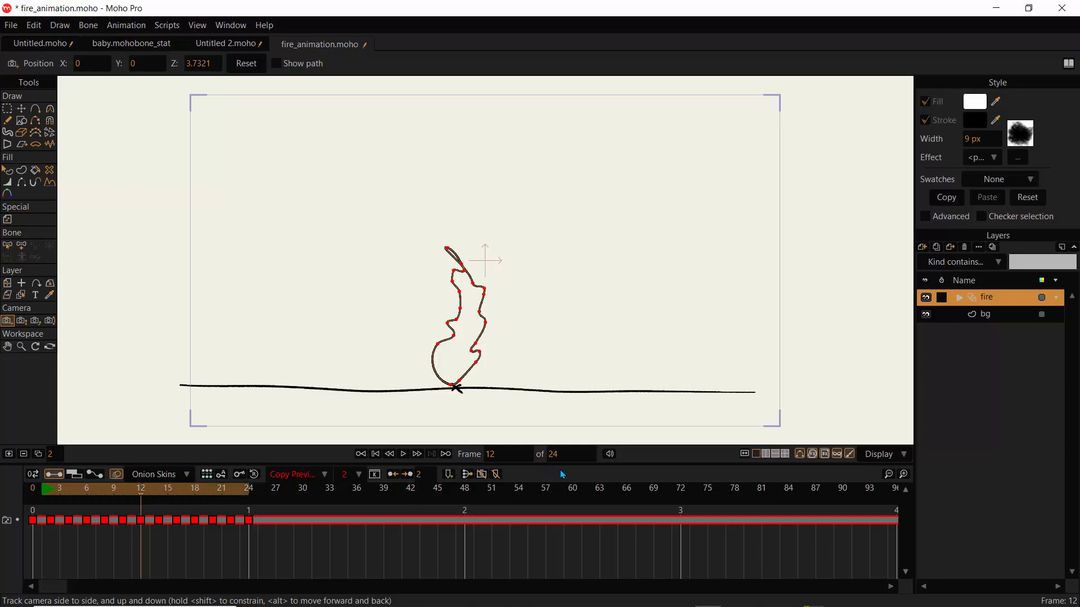
# - Play back the retimed flame loop with the keyframes deselected to check its slower speed
pyautogui.click(403, 456)
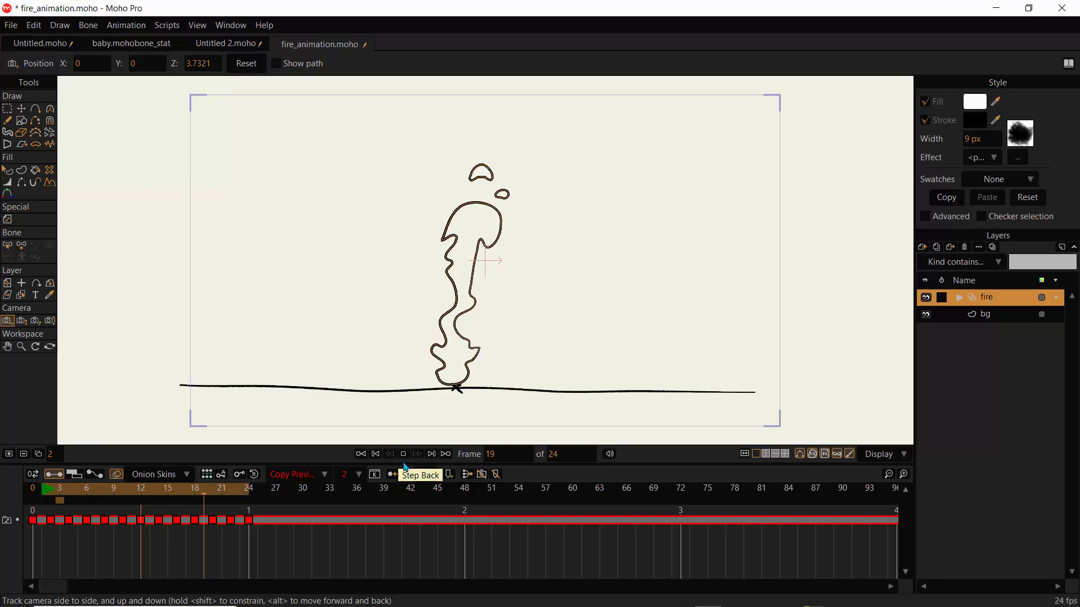
pyautogui.click(261, 512)
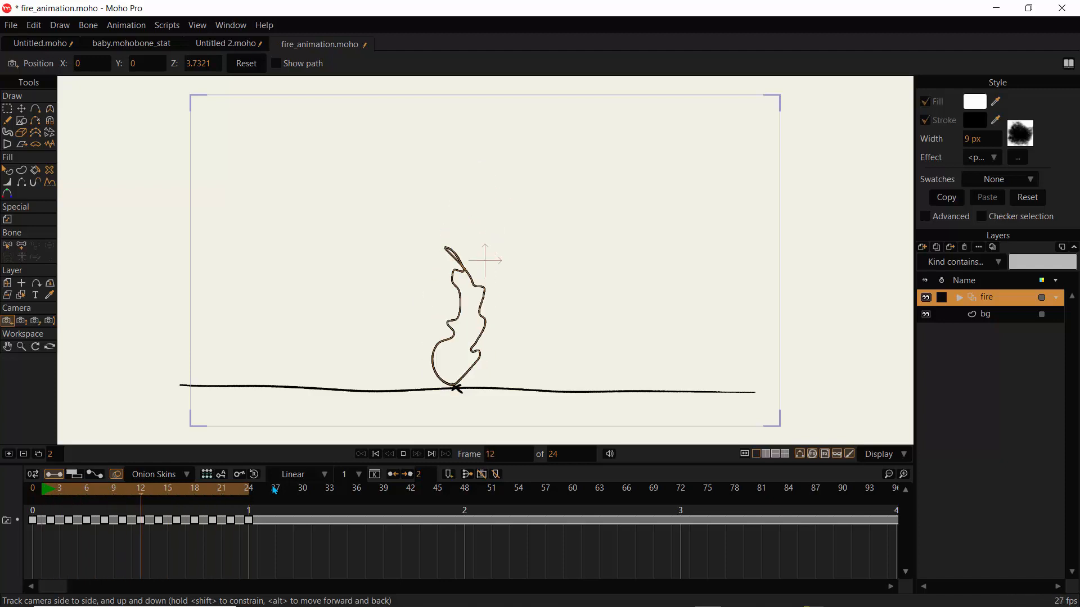
pyautogui.click(405, 456)
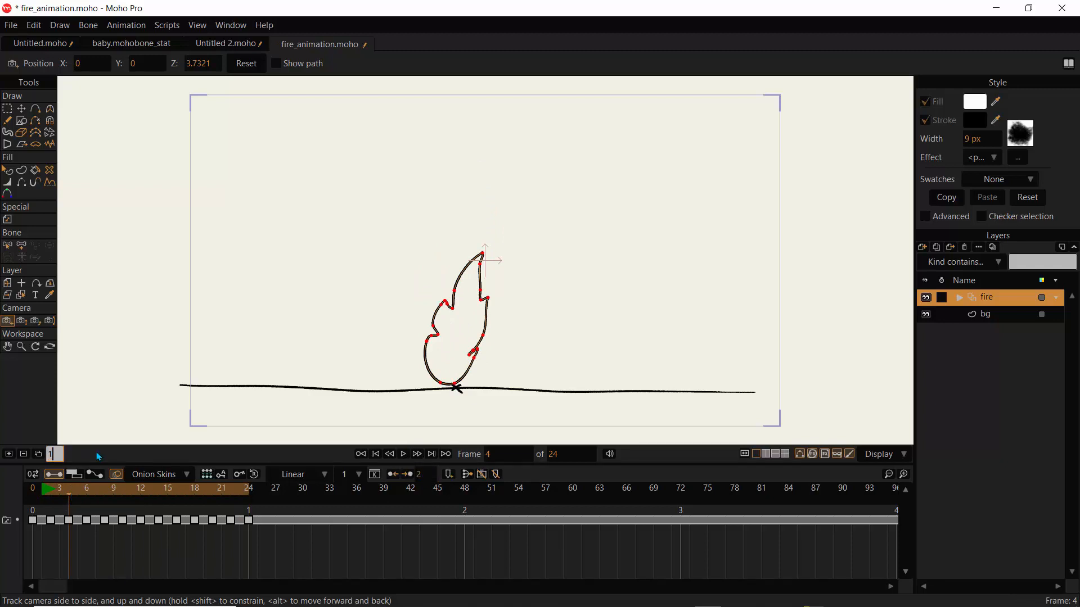
# - Set the frame-by-frame interval to 1 and move the playhead to frame 29
pyautogui.press('Return')
pyautogui.click(300, 498)
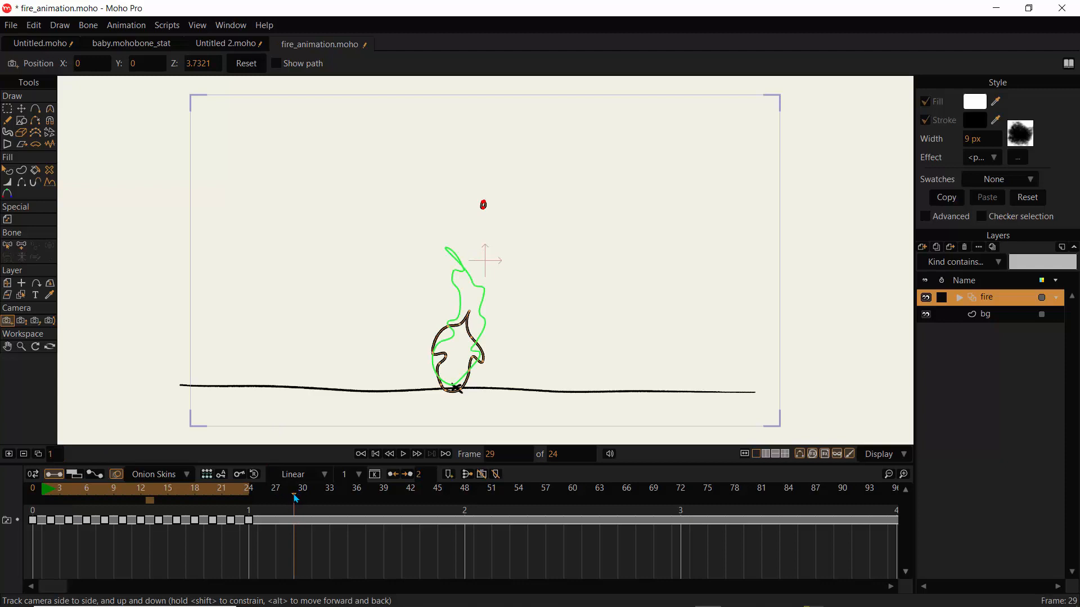
# - Set the frame-by-frame interval to 2, add a new frame at 29, and draw a tall jagged flame outline freehand on the ground line
pyautogui.click(55, 455)
pyautogui.click(9, 455)
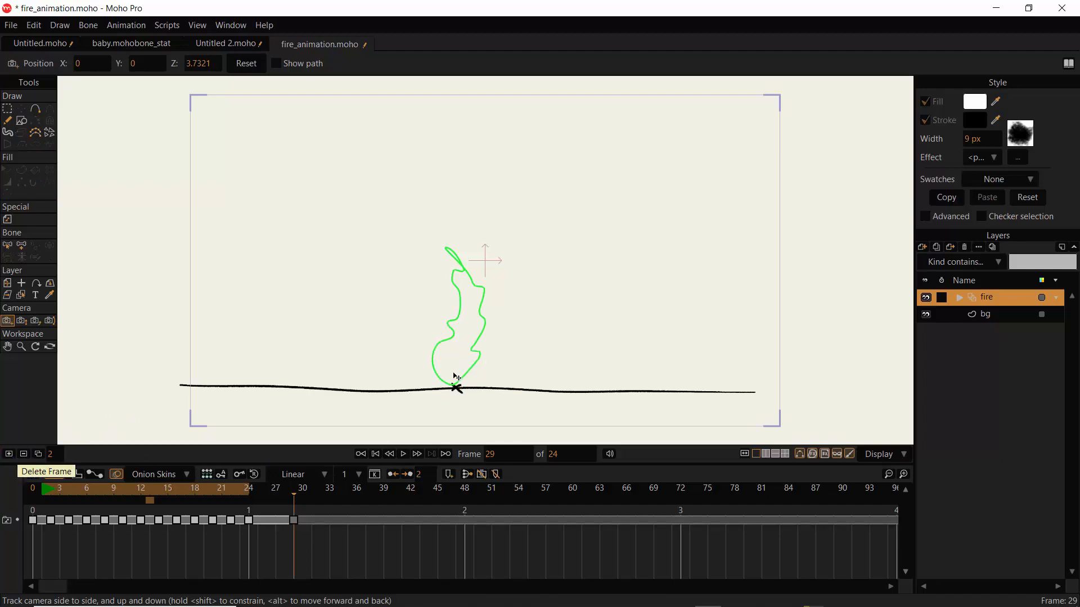
pyautogui.click(7, 120)
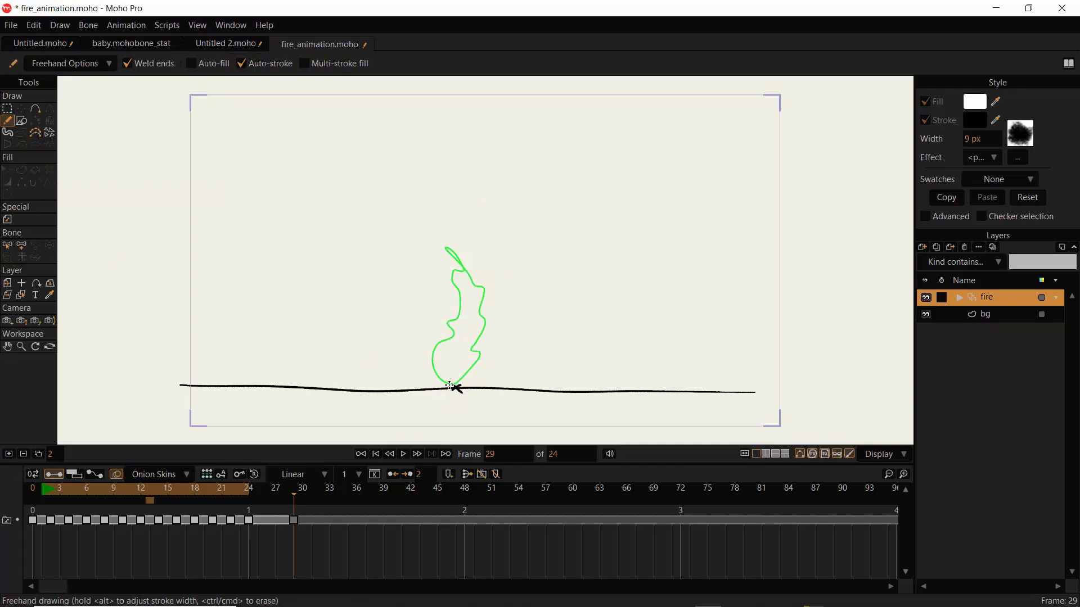
pyautogui.moveTo(454, 388)
pyautogui.mouseDown()
pyautogui.moveTo(490, 341)
pyautogui.moveTo(476, 349)
pyautogui.moveTo(487, 307)
pyautogui.moveTo(454, 242)
pyautogui.moveTo(453, 275)
pyautogui.mouseUp()
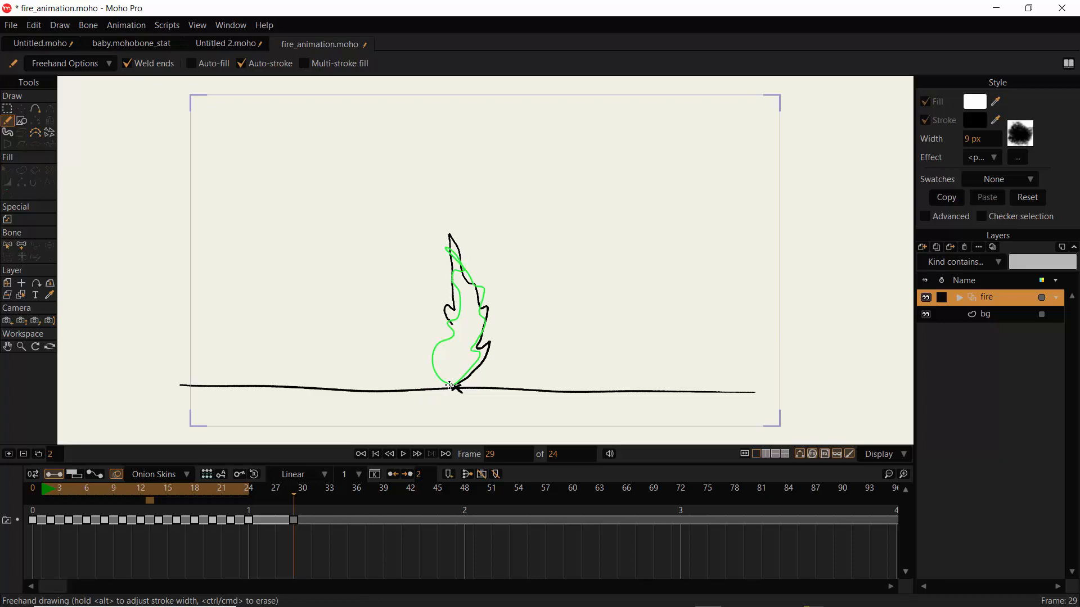
pyautogui.moveTo(450, 387); pyautogui.dragTo(452, 388)
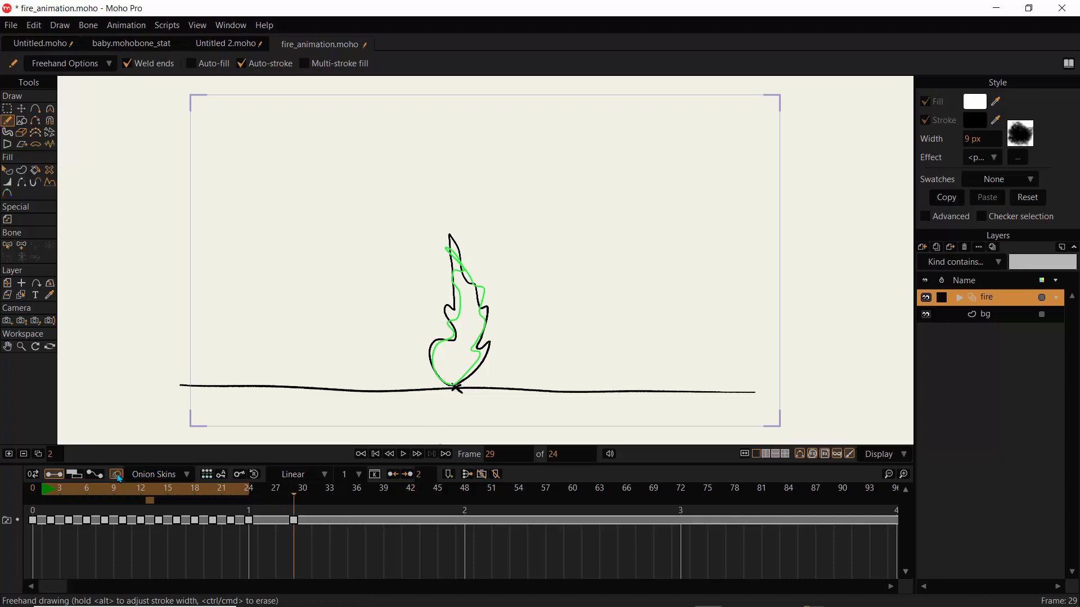
# - Add the next frame at 31 and draw a closed flame outline with a tall narrow tip over the onion skin
pyautogui.click(9, 456)
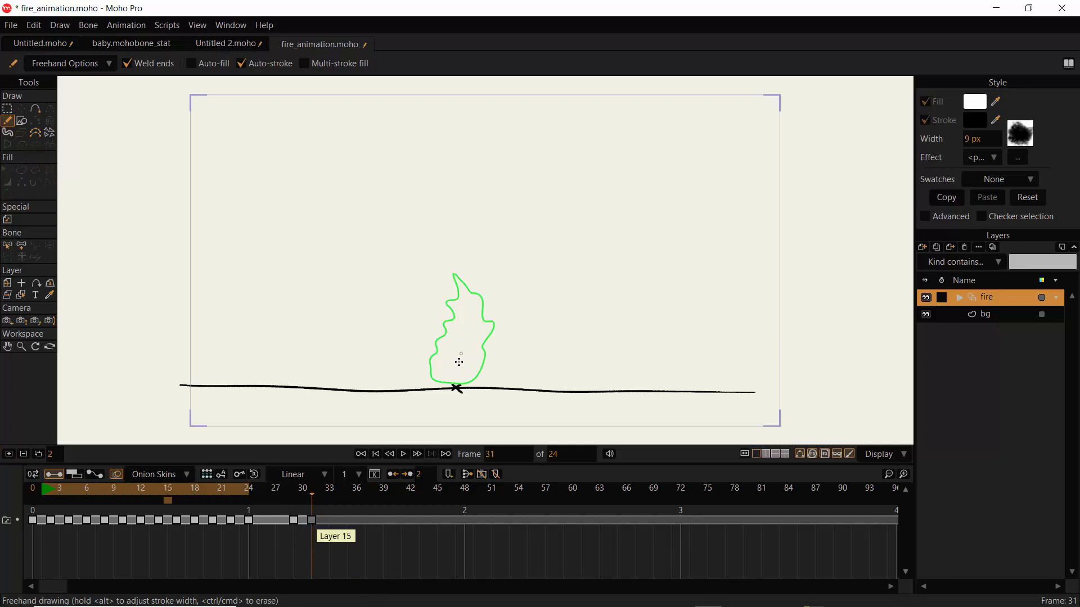
pyautogui.moveTo(480, 367); pyautogui.dragTo(450, 383)
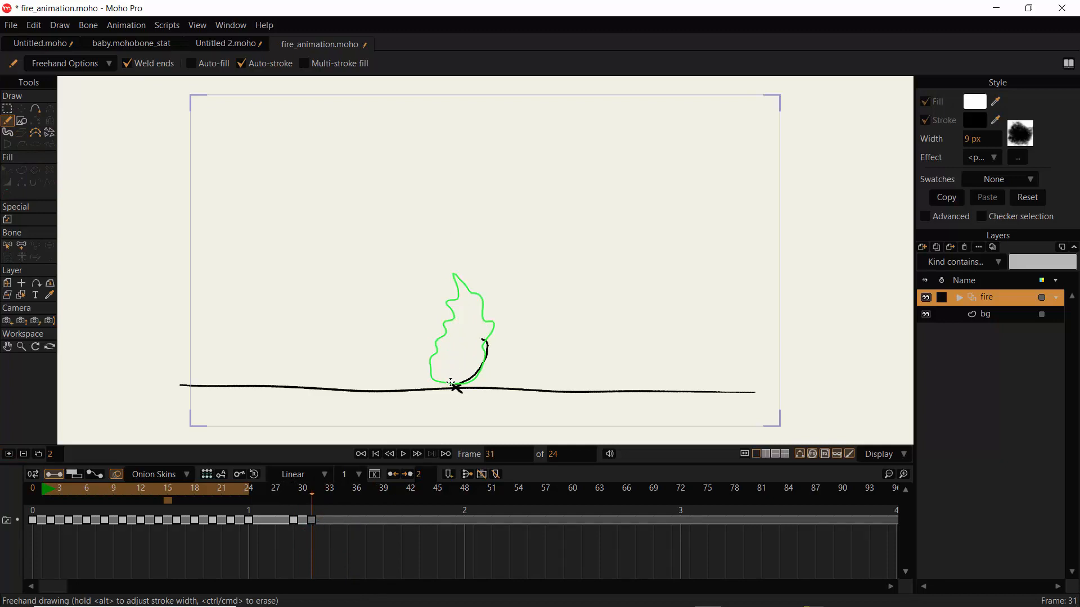
pyautogui.moveTo(483, 339)
pyautogui.mouseDown()
pyautogui.moveTo(486, 283)
pyautogui.moveTo(464, 273)
pyautogui.moveTo(448, 219)
pyautogui.moveTo(449, 311)
pyautogui.moveTo(437, 306)
pyautogui.moveTo(437, 355)
pyautogui.moveTo(452, 384)
pyautogui.mouseUp()
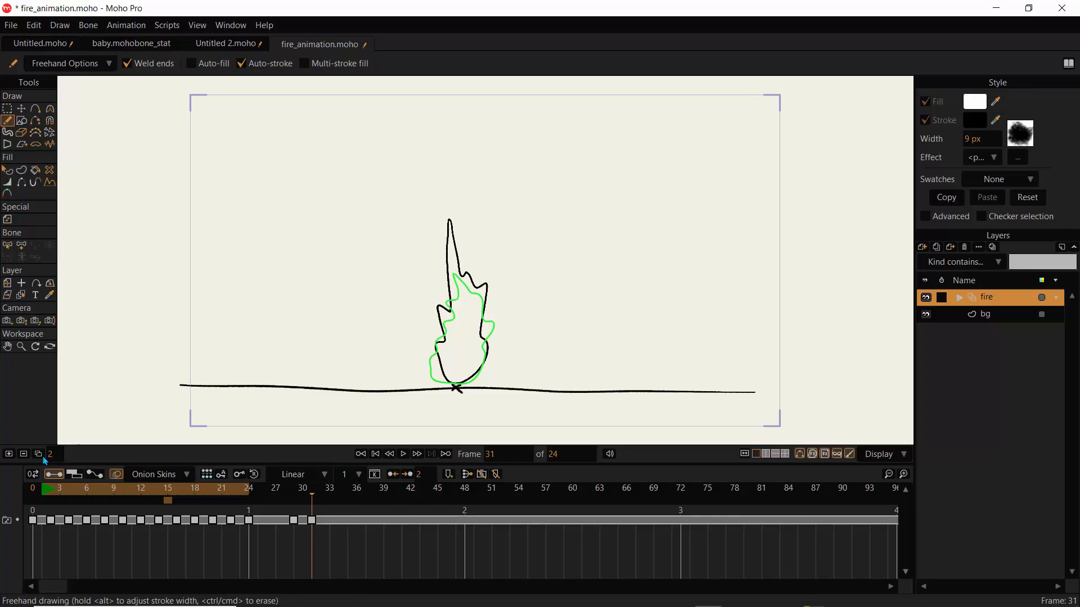
# - Add an empty frame at 33 and compress the keyframes from frame 29 onward to one-frame spacing, ending on frame 31
pyautogui.click(10, 455)
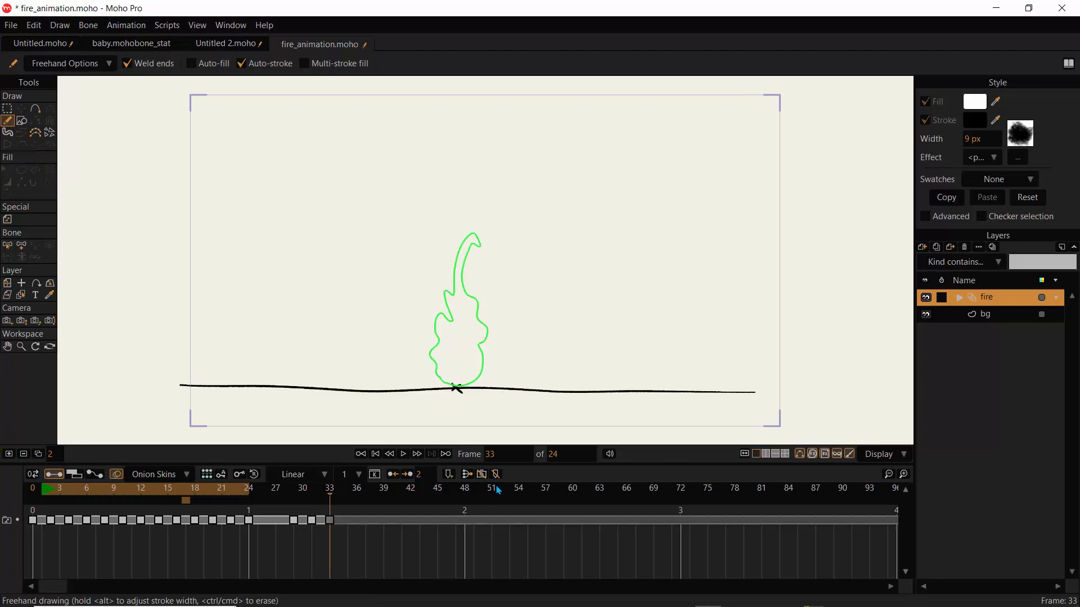
pyautogui.keyDown('shift'); pyautogui.click(314, 521); pyautogui.keyUp('shift')
pyautogui.keyDown('shift'); pyautogui.click(330, 521); pyautogui.keyUp('shift')
pyautogui.click(285, 500)
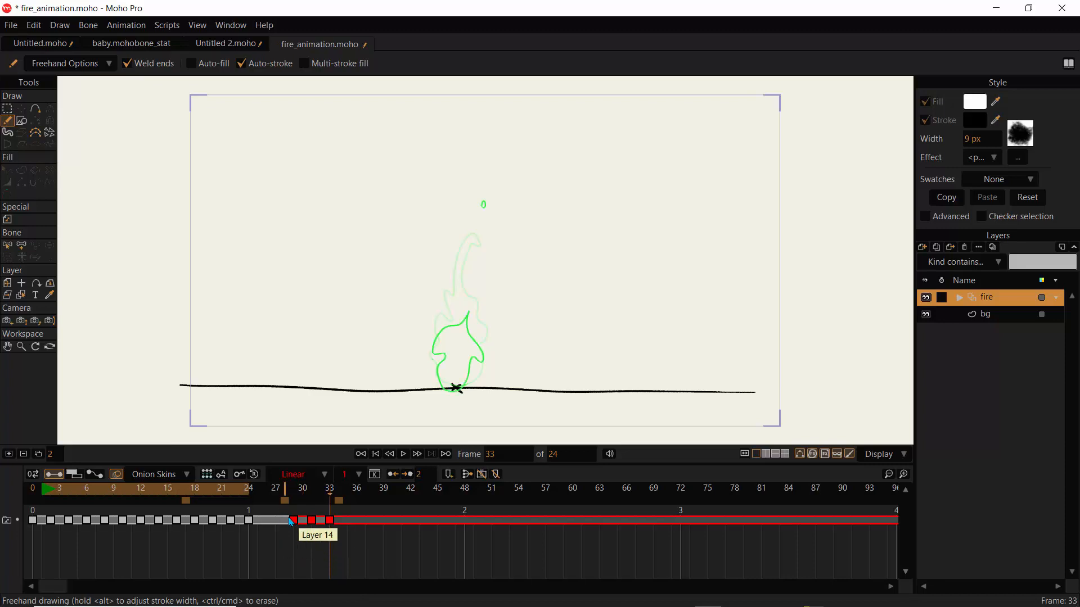
pyautogui.click(285, 500)
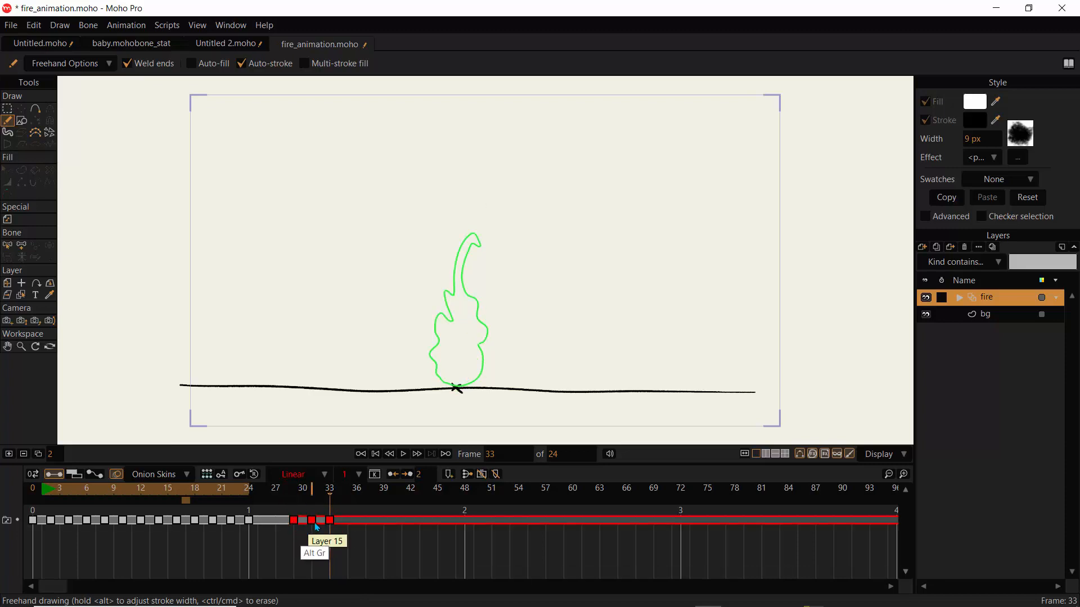
pyautogui.moveTo(329, 521); pyautogui.dragTo(311, 522)
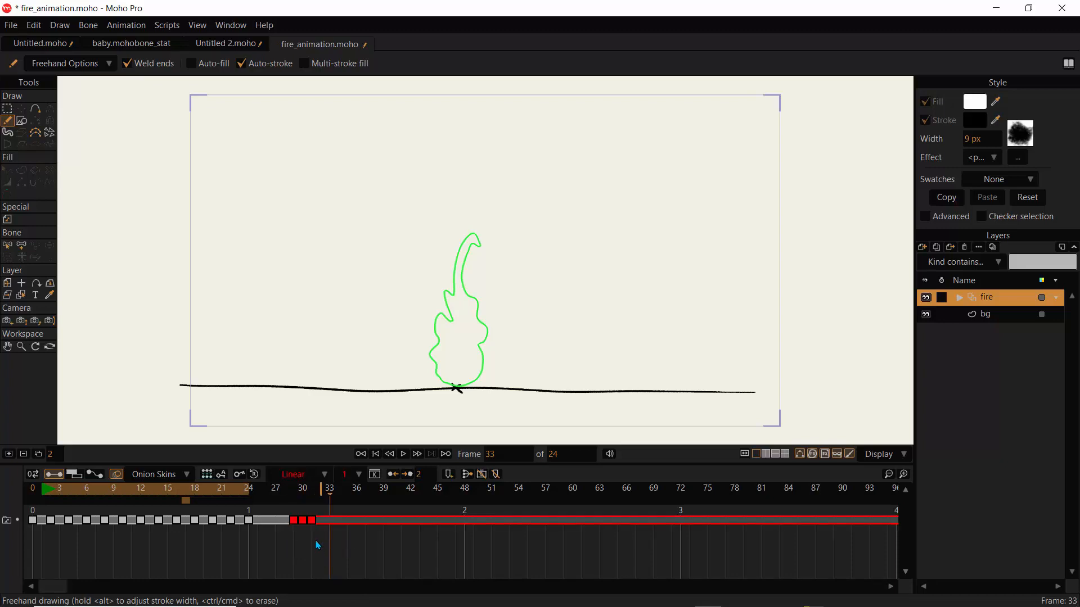
# - Delete the selected test keyframes after frame 24 and play the flame loop
pyautogui.press('Delete')
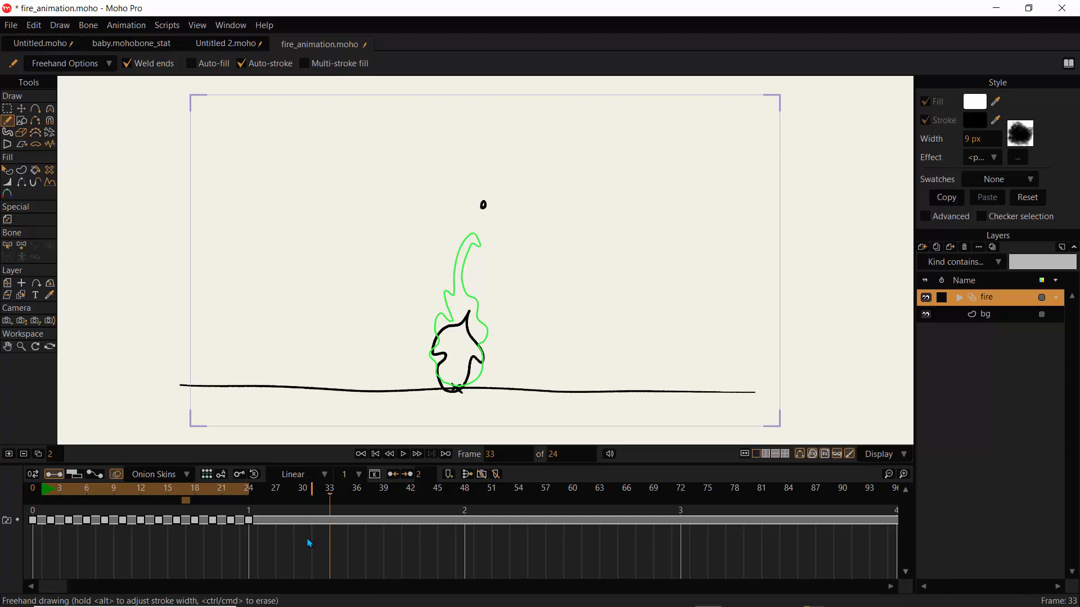
pyautogui.click(404, 456)
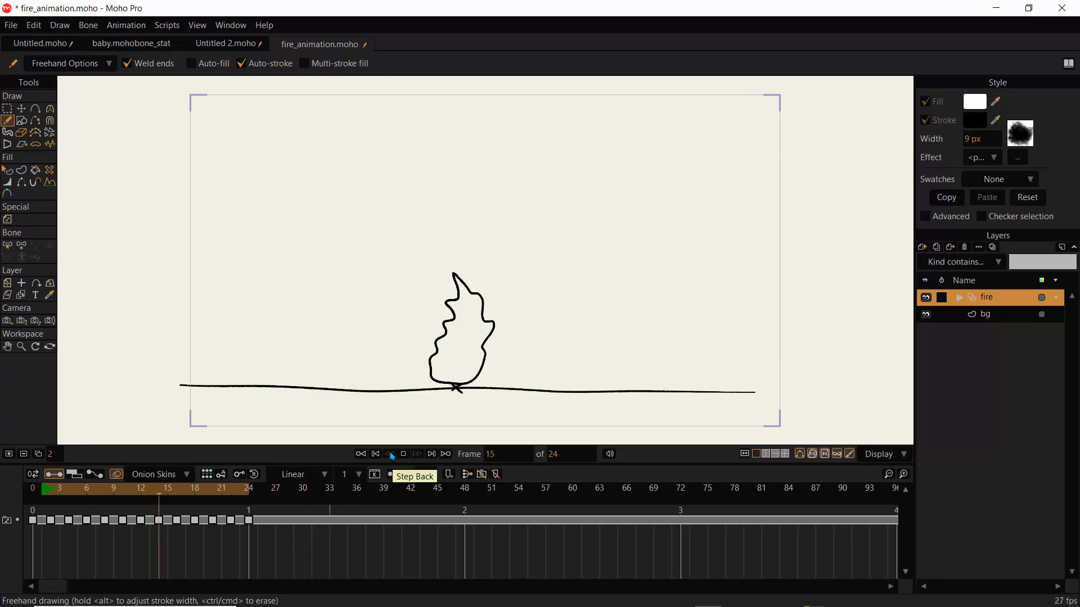